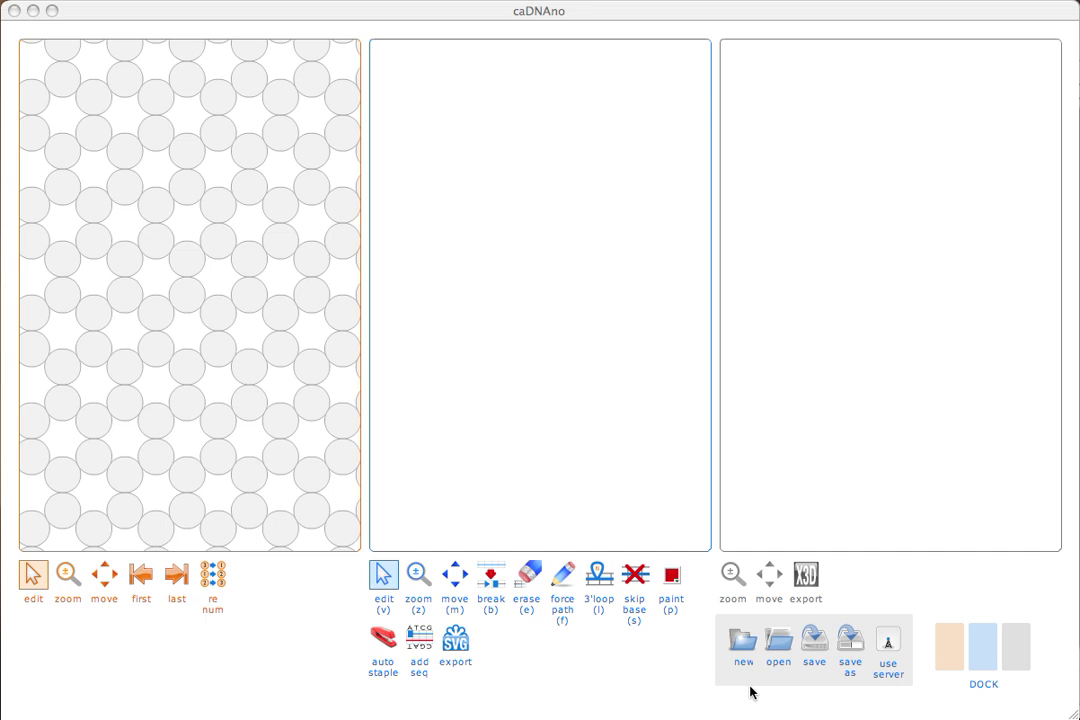
Add six neighbouring helices to the honeycomb lattice in a closed ring, numbered 0 to 5 counterclockwise
left_click(952, 648)
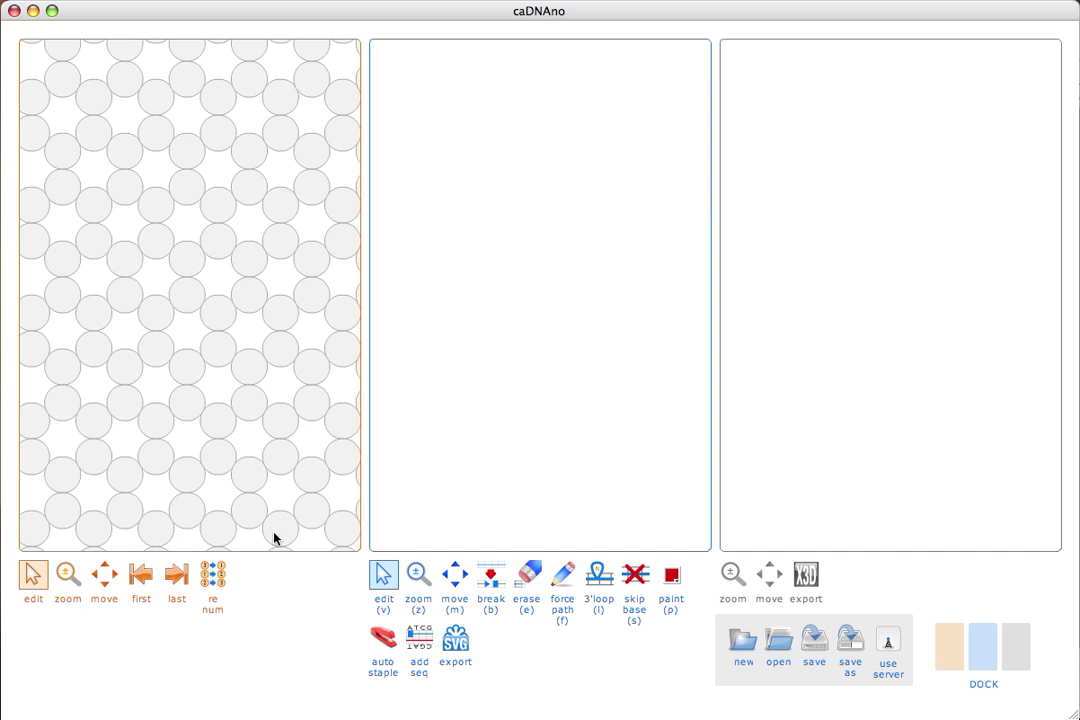
left_click(188, 188)
left_click(156, 204)
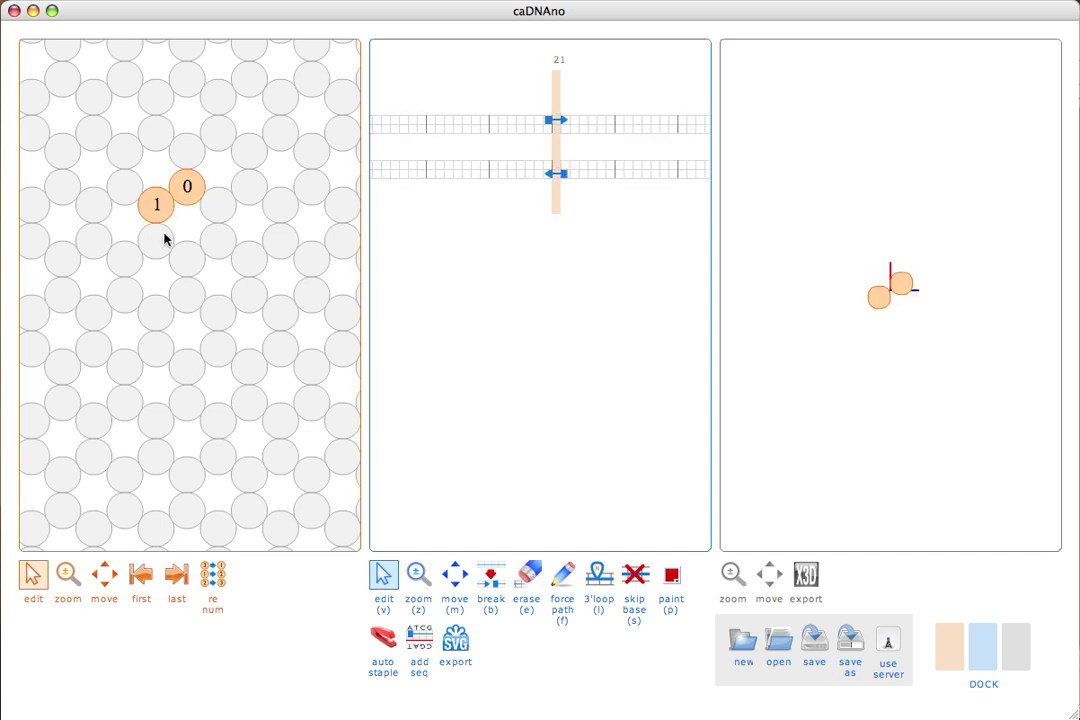
left_click(156, 240)
left_click(187, 258)
left_click(218, 238)
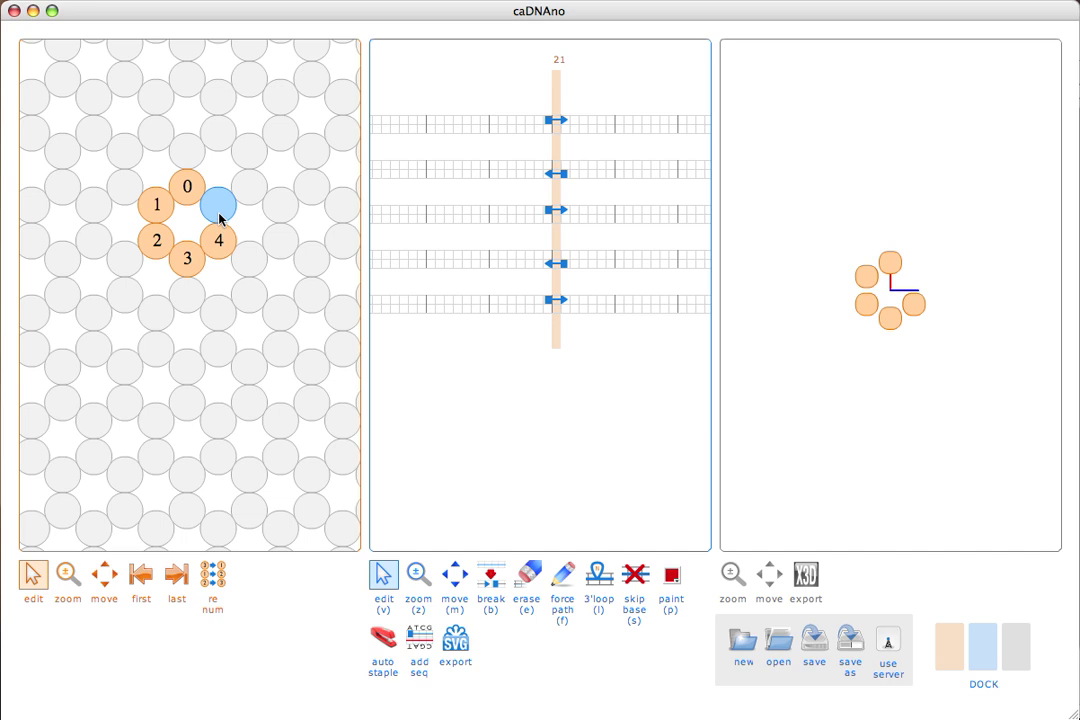
left_click(218, 205)
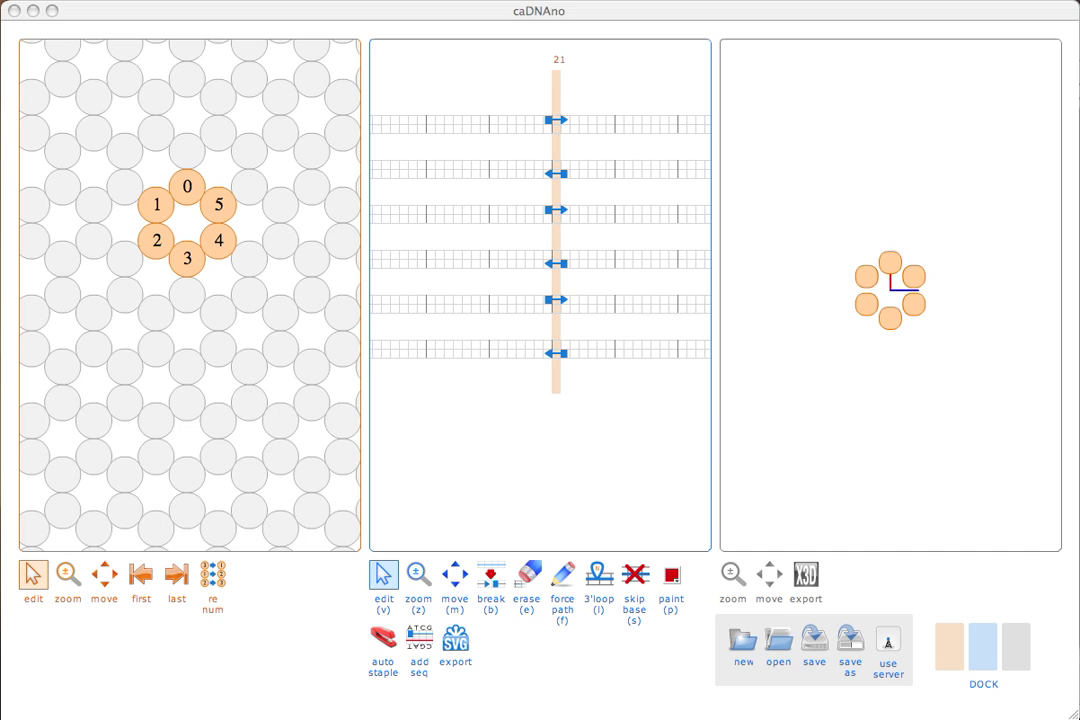
Hide the 3D model panel and centre the six-helix ring in the lattice panel at its original magnification
left_click(1016, 648)
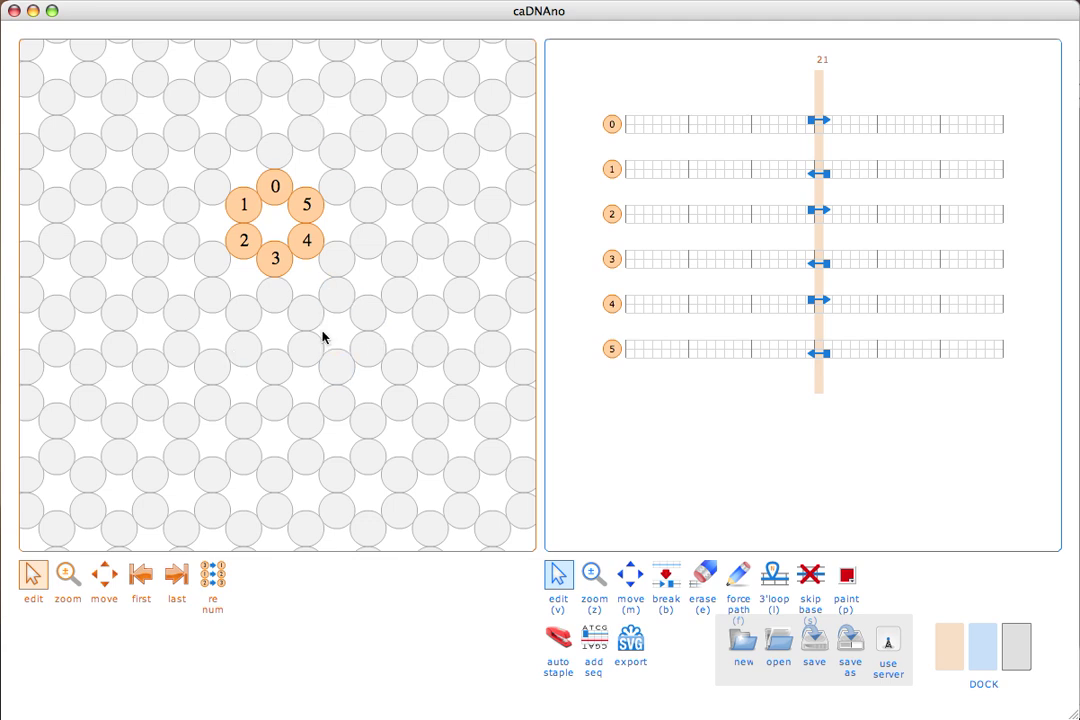
left_click(68, 573)
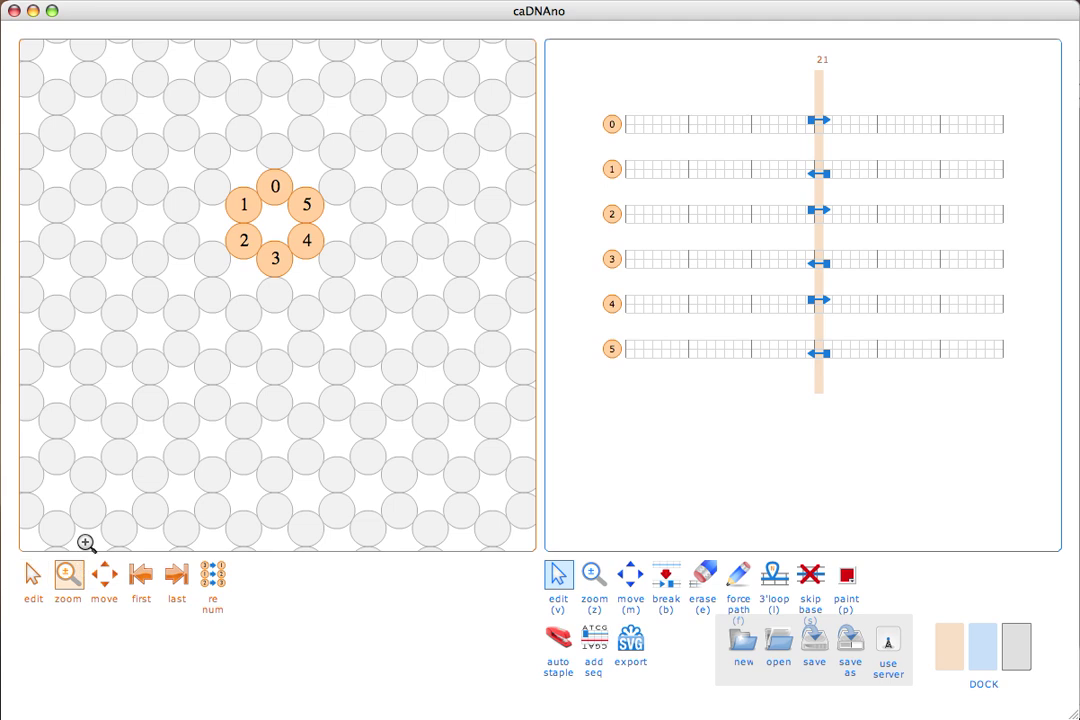
left_click(274, 221)
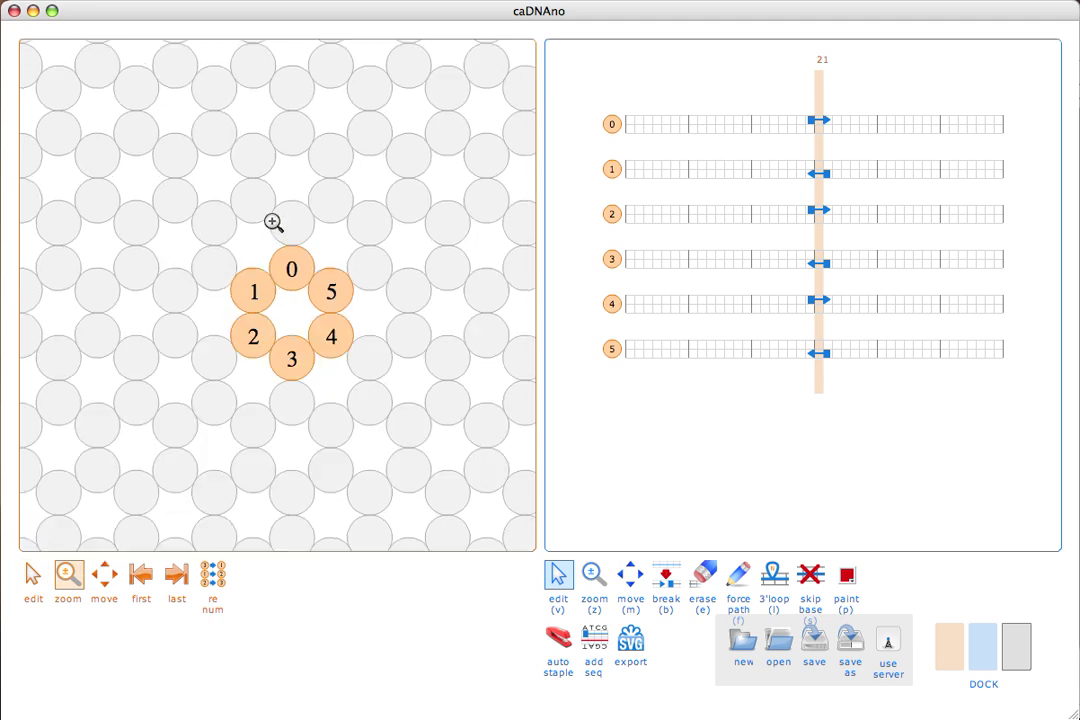
left_click(300, 305, "alt")
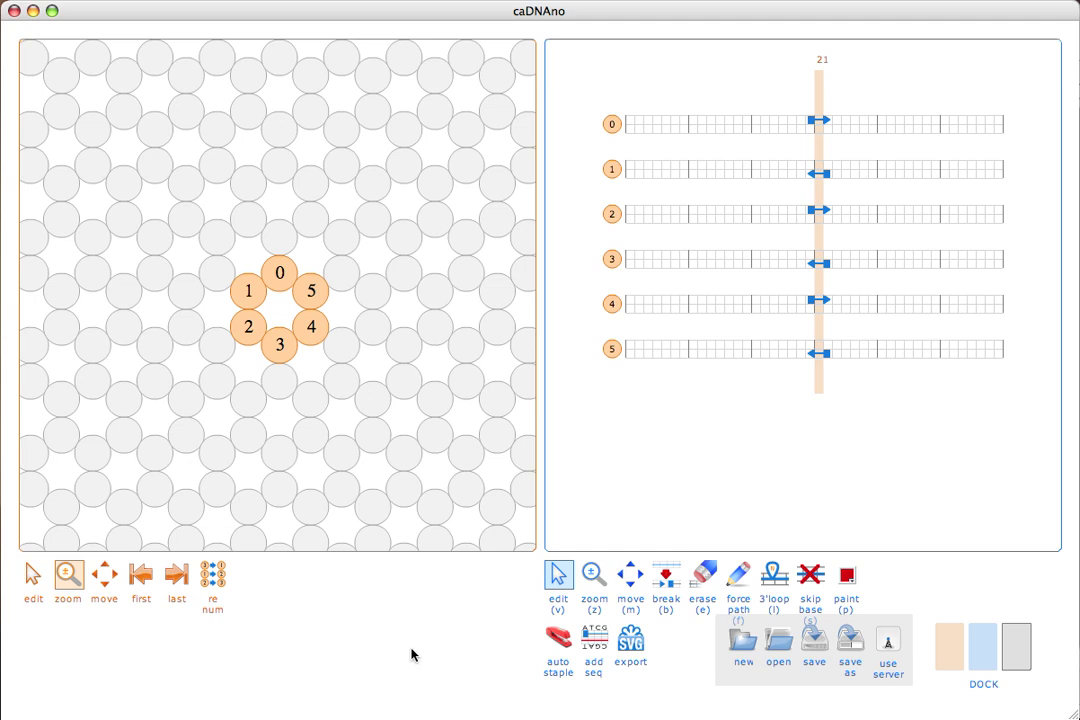
left_click(104, 574)
left_click_drag(268, 386, 295, 338)
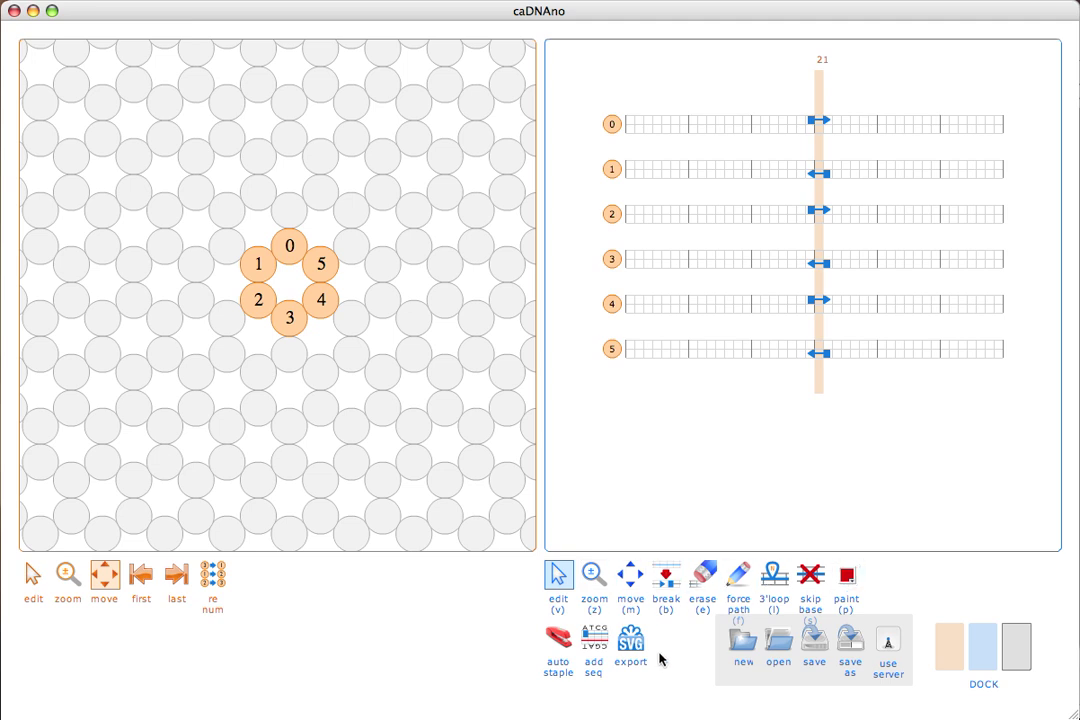
Centre the six helices vertically in the path panel, and show the 3D model panel briefly before hiding it again
key("z")
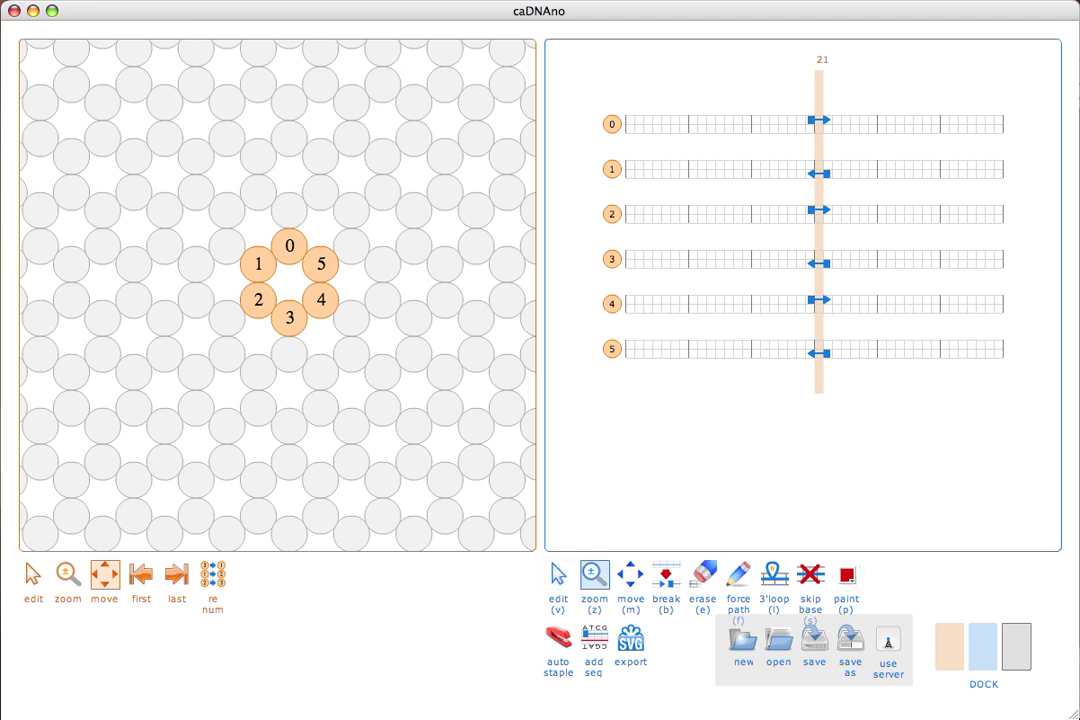
key("m")
key("v")
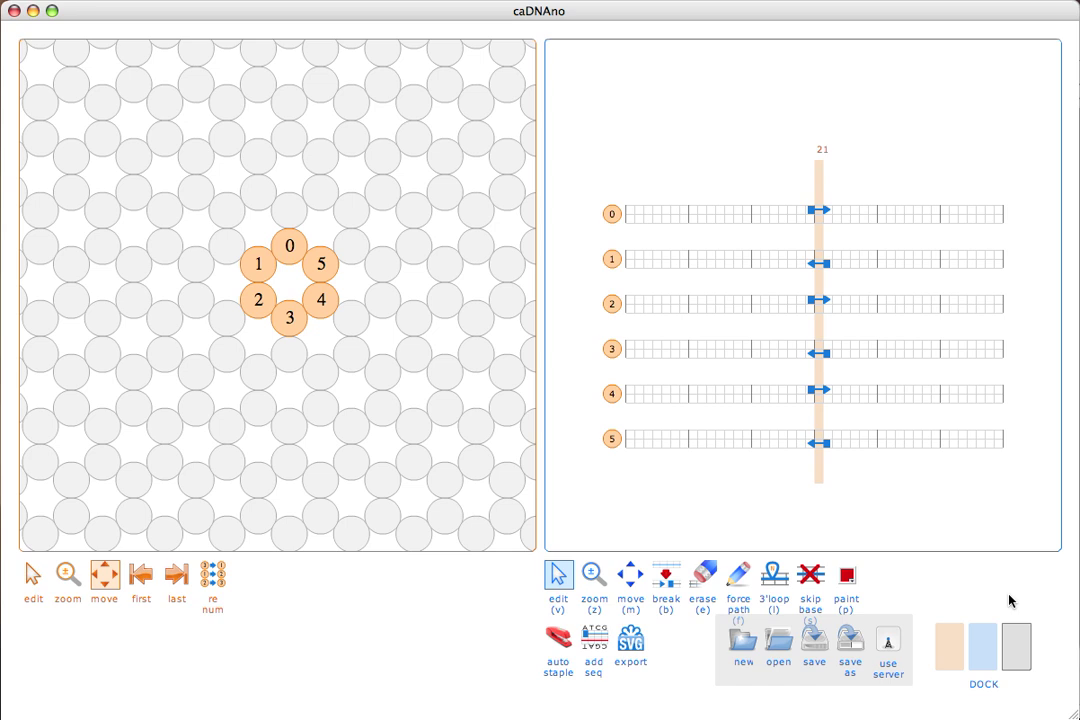
left_click(1018, 640)
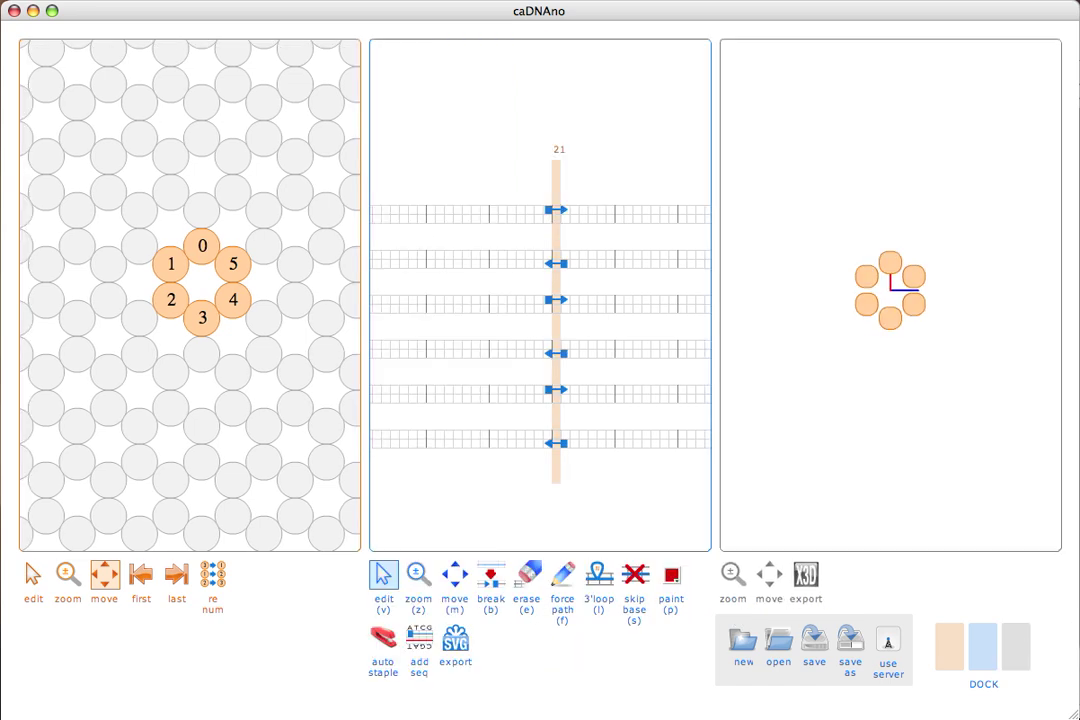
left_click(1012, 640)
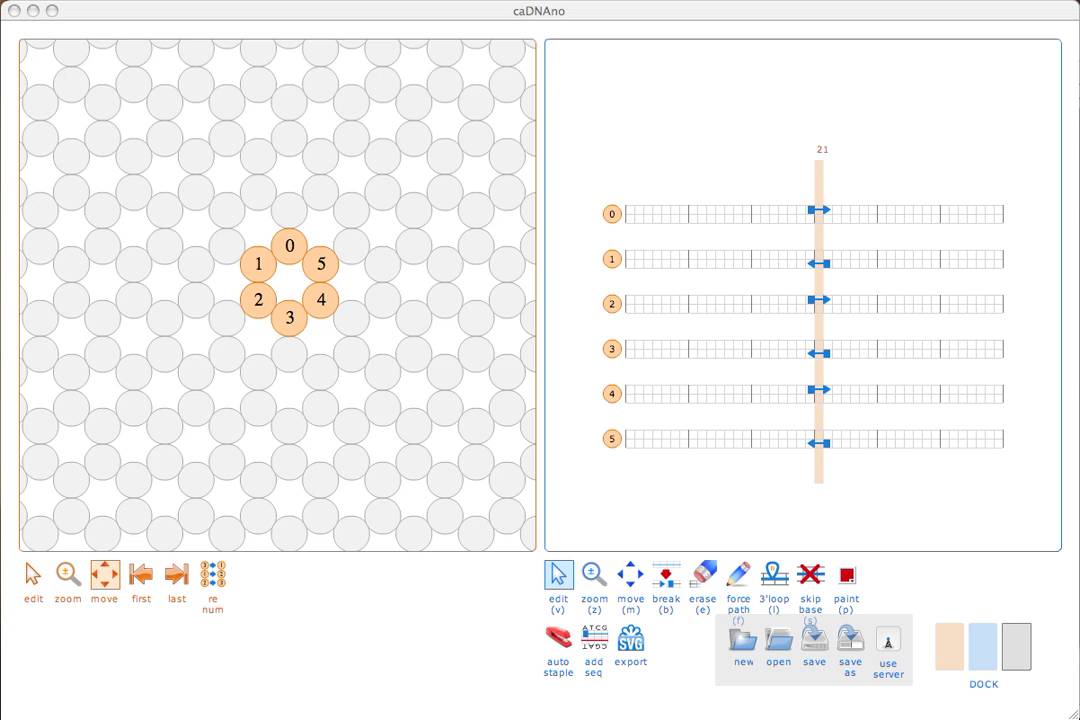
Move the slice bar to base 41 and try jumping it to the first and last bases of the grid
left_click(818, 180)
mouse_move(815, 178)
left_mouse_down()
mouse_move(807, 183)
mouse_move(820, 186)
left_mouse_up()
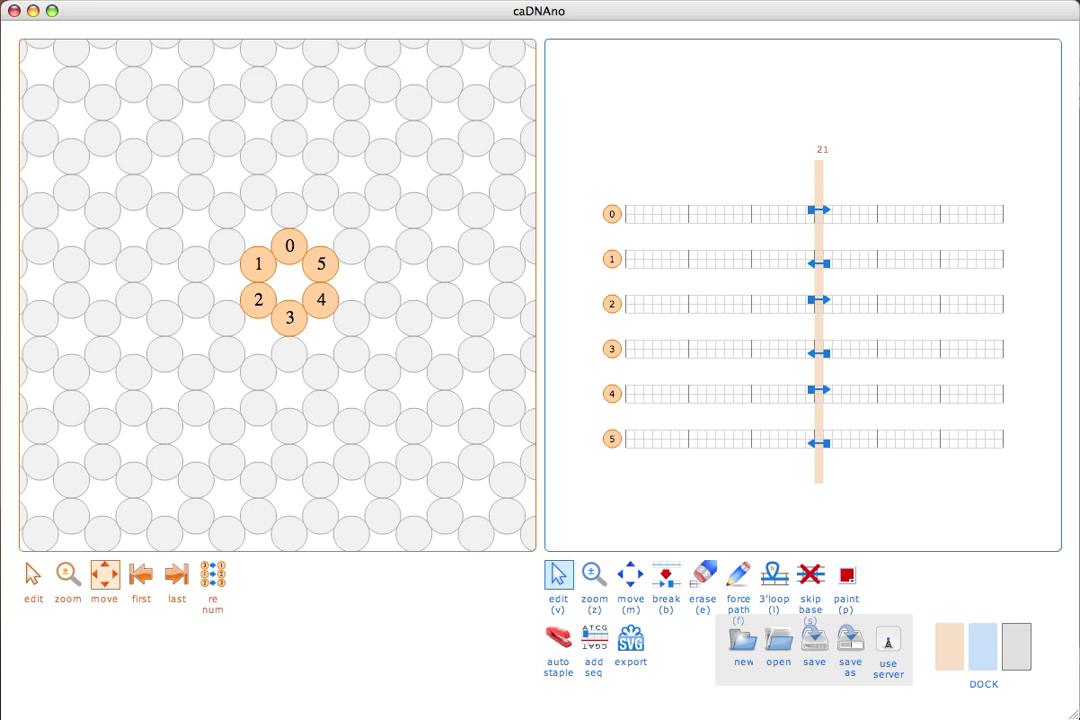
left_click(32, 575)
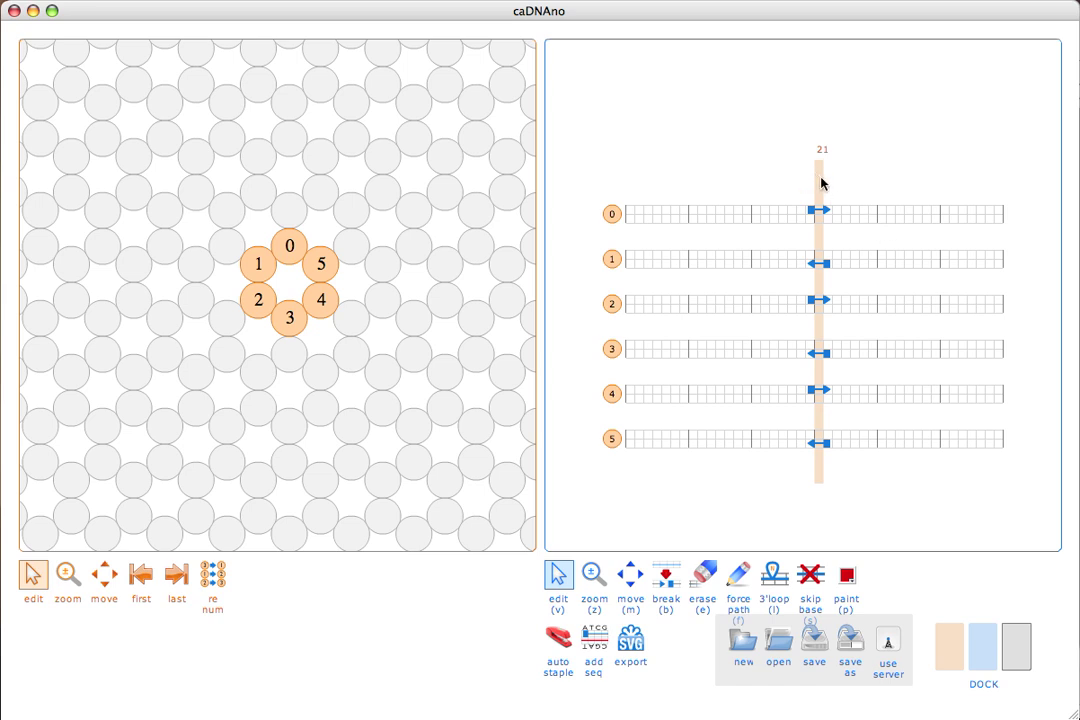
mouse_move(815, 177)
left_mouse_down()
mouse_move(841, 181)
mouse_move(820, 186)
left_mouse_up()
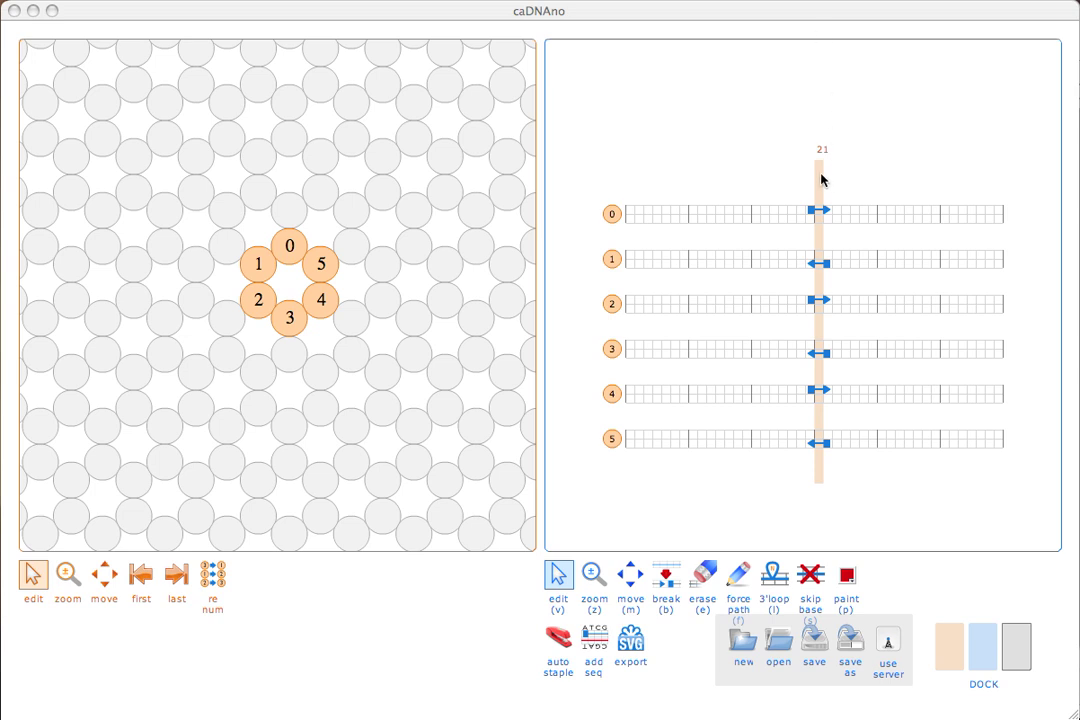
left_click_drag(819, 179, 1032, 188)
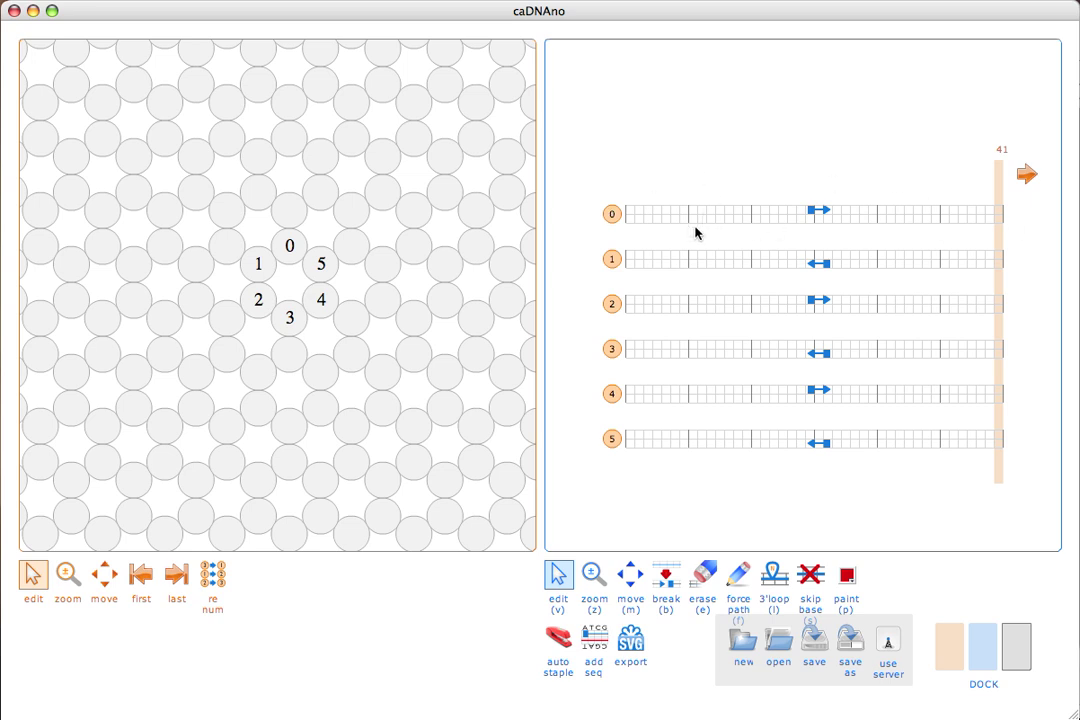
left_click(139, 576)
left_click(177, 578)
Extend the grid by 2 × 21 bases and return the slice bar to base 21 with the lattice panel hidden
left_click(1026, 175)
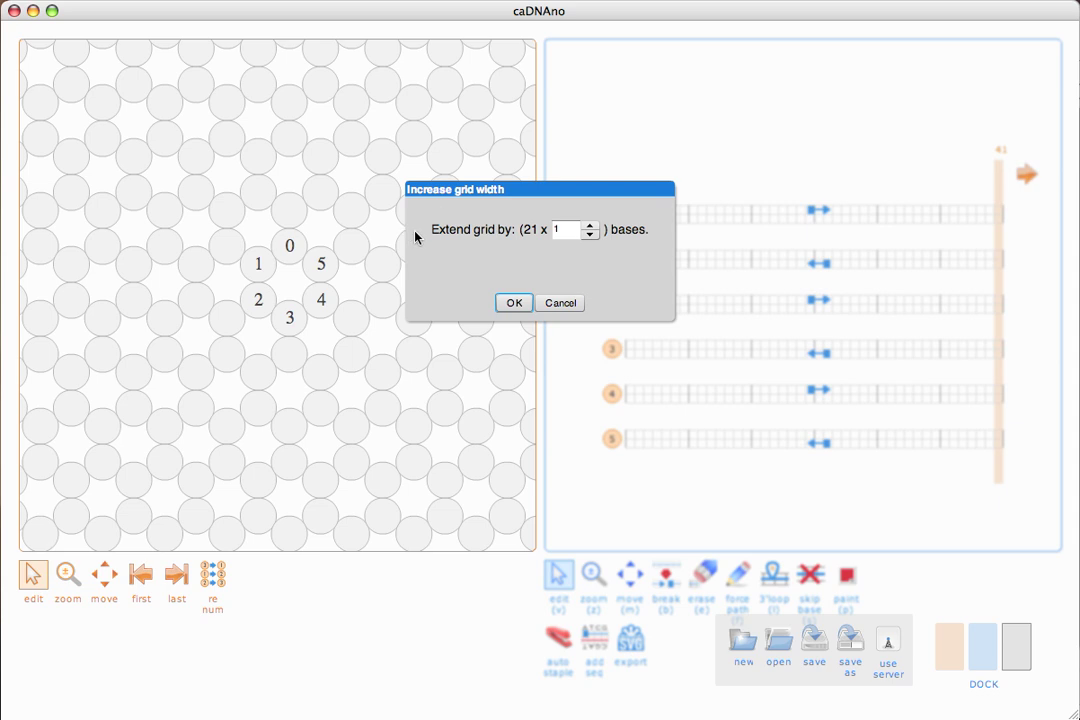
left_click(591, 227)
left_click(512, 303)
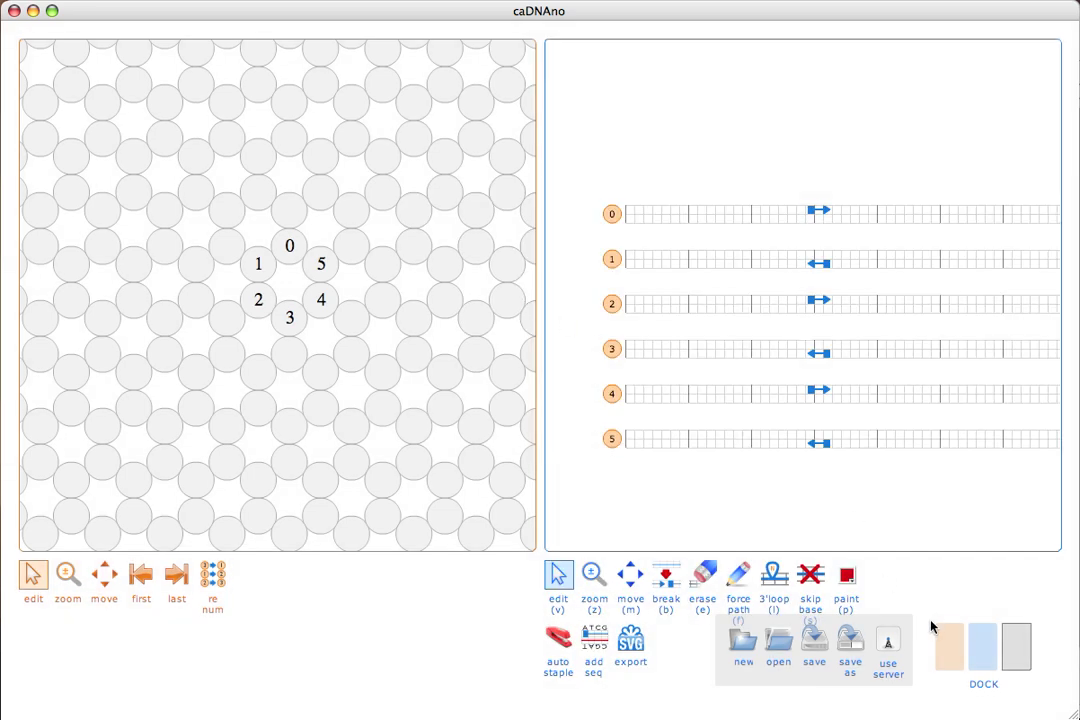
left_click(952, 662)
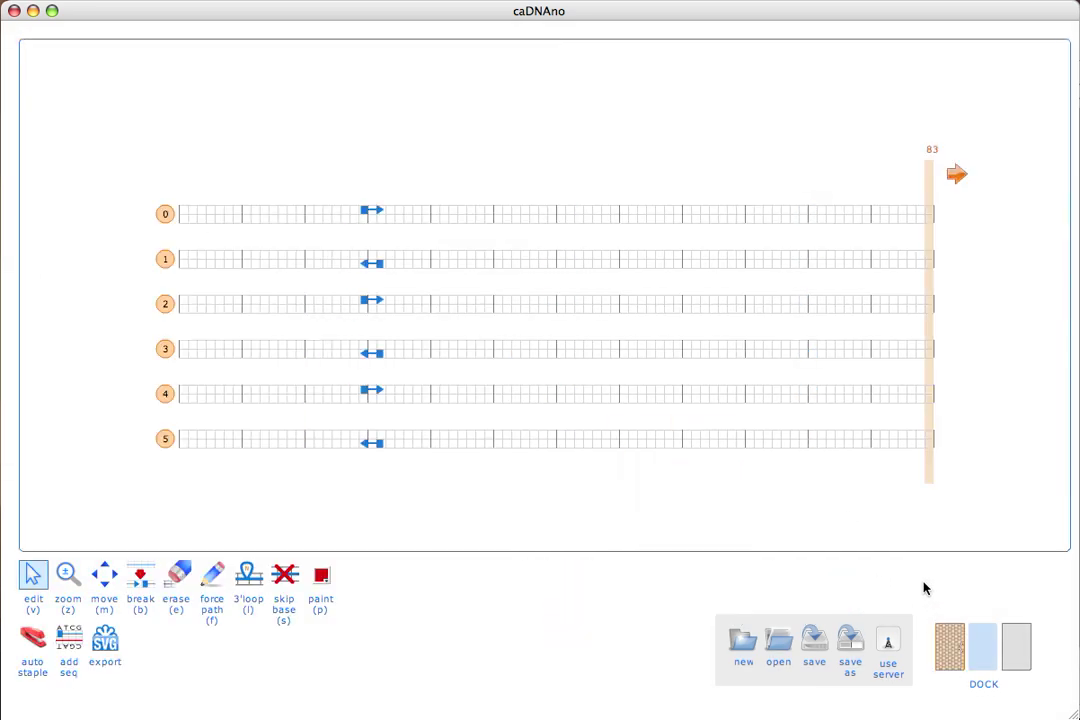
left_click_drag(926, 340, 374, 321)
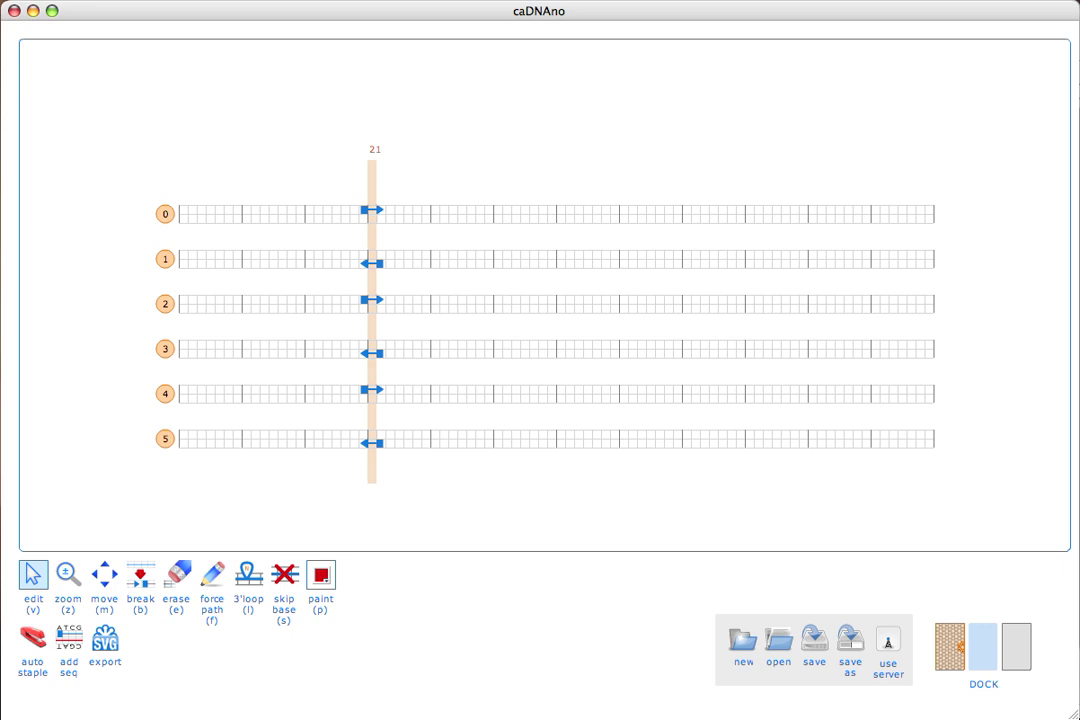
Show and hide the lattice and path panels in turn, leaving only the path panel open
left_click(948, 633)
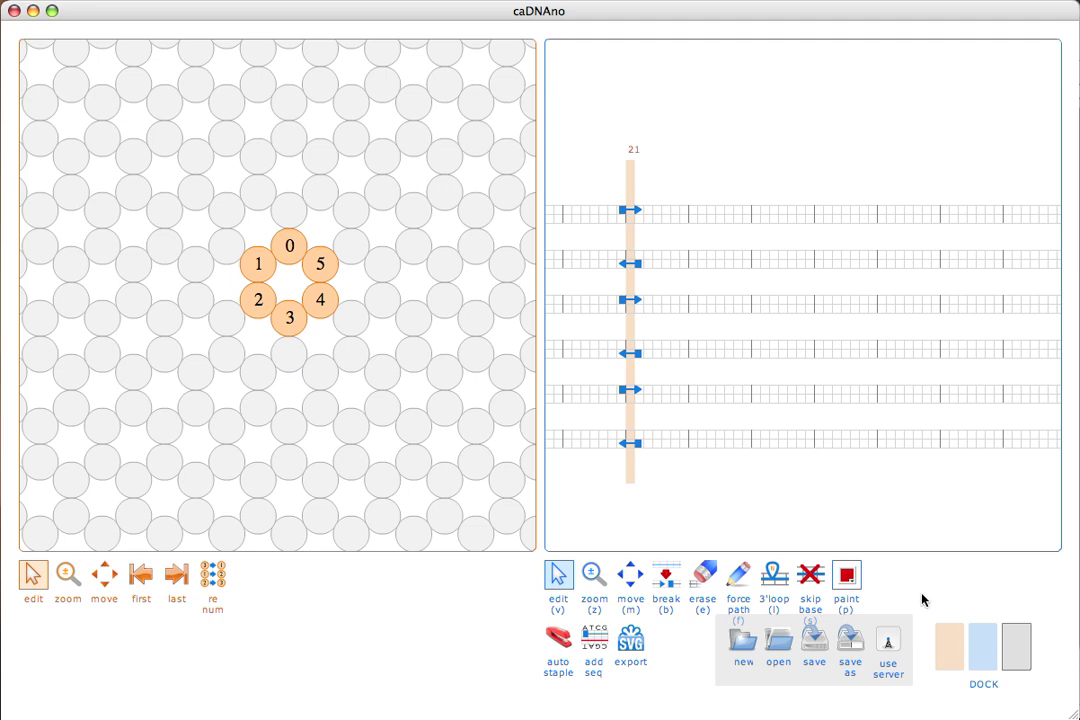
left_click(948, 638)
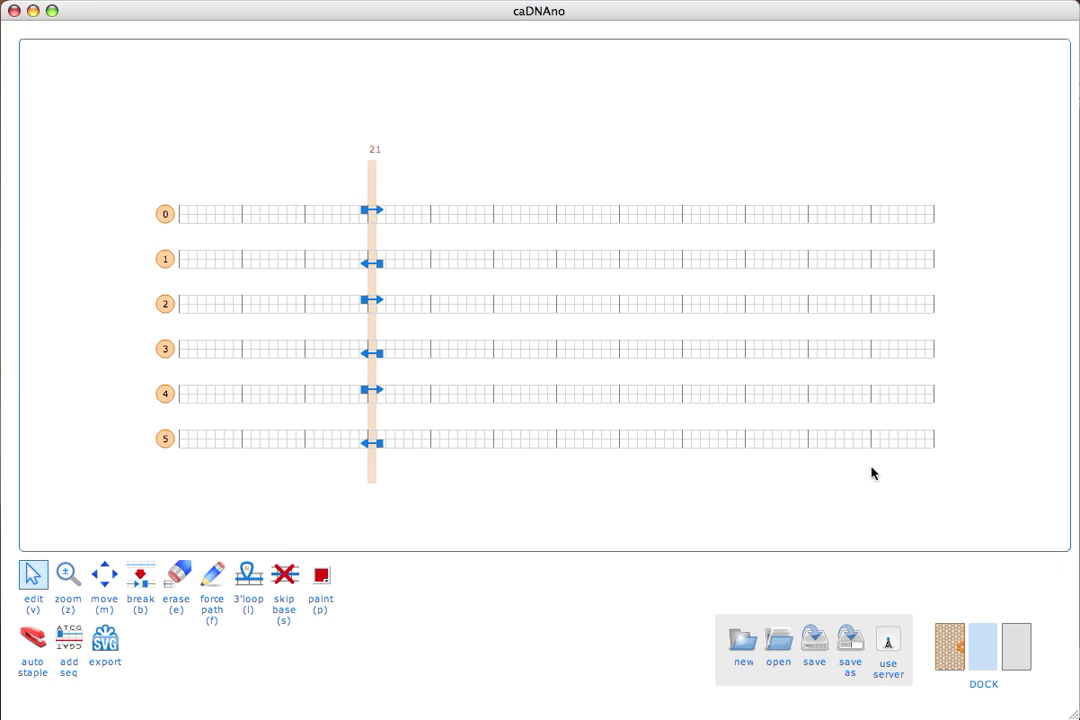
left_click(945, 650)
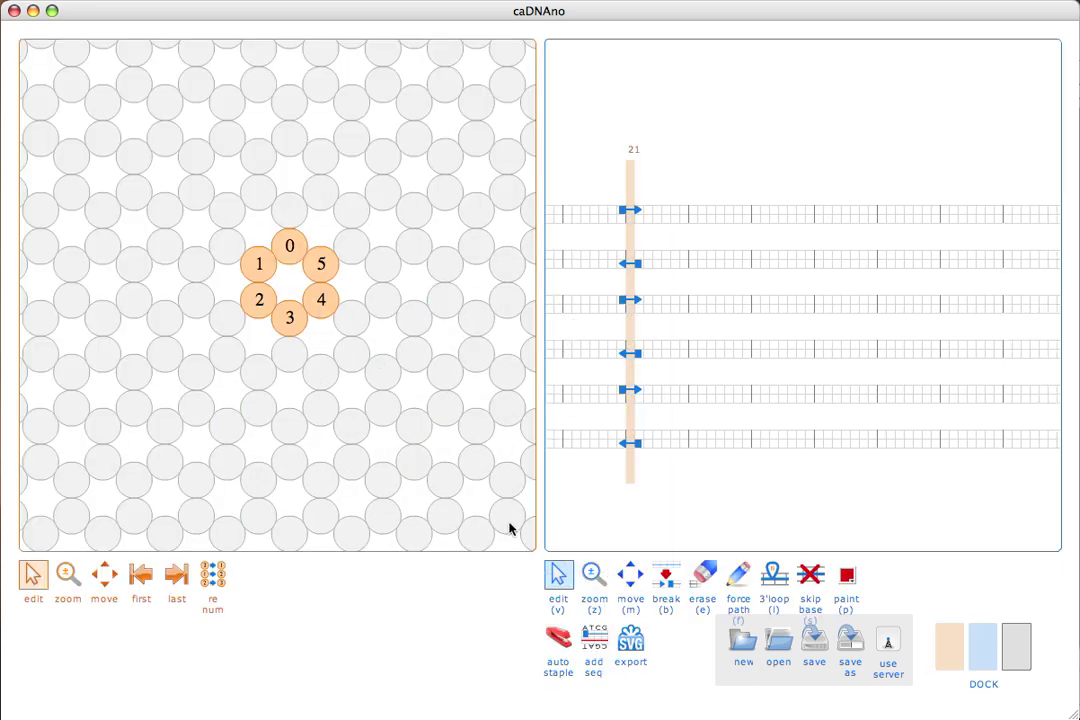
left_click(958, 648)
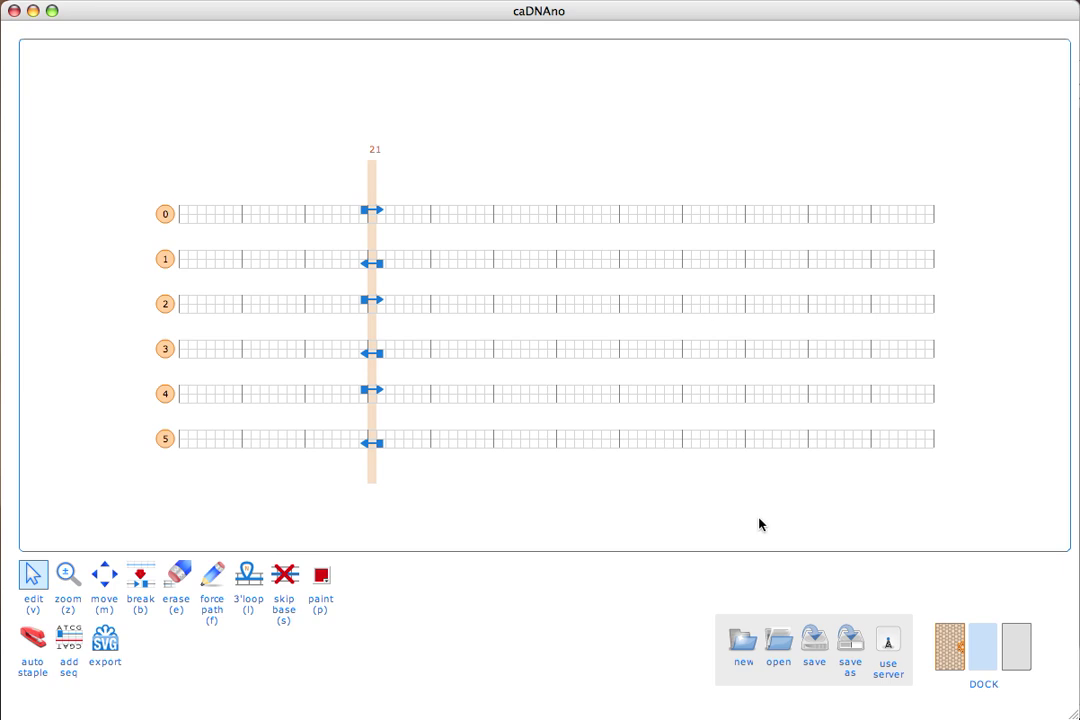
left_click(962, 650)
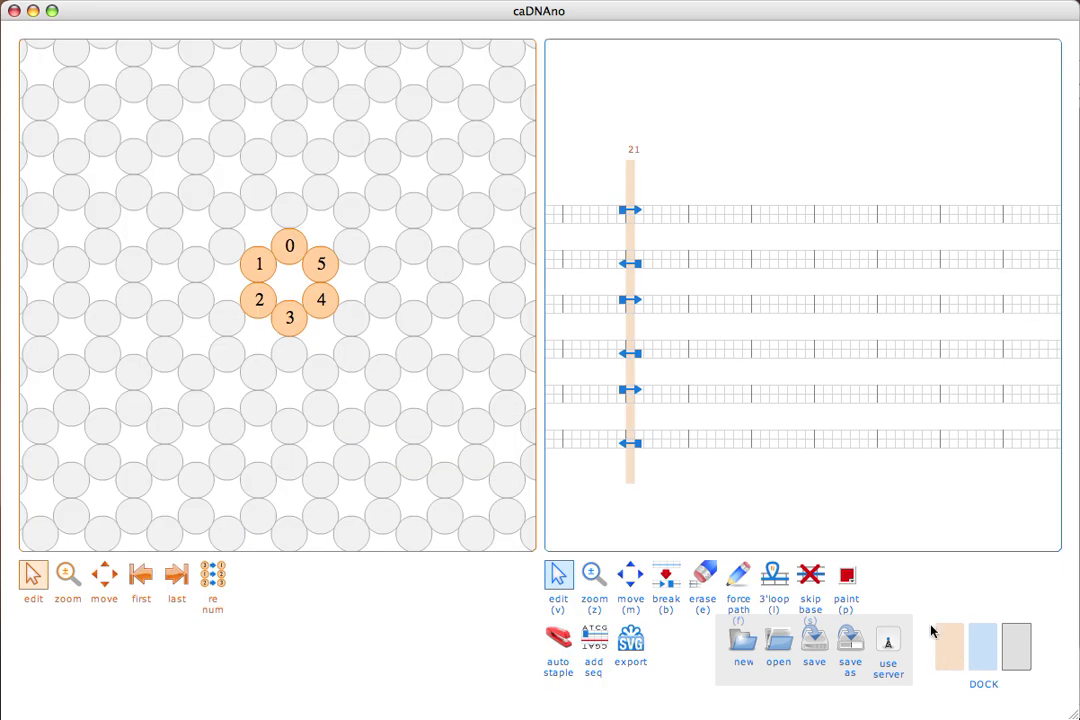
left_click(978, 650)
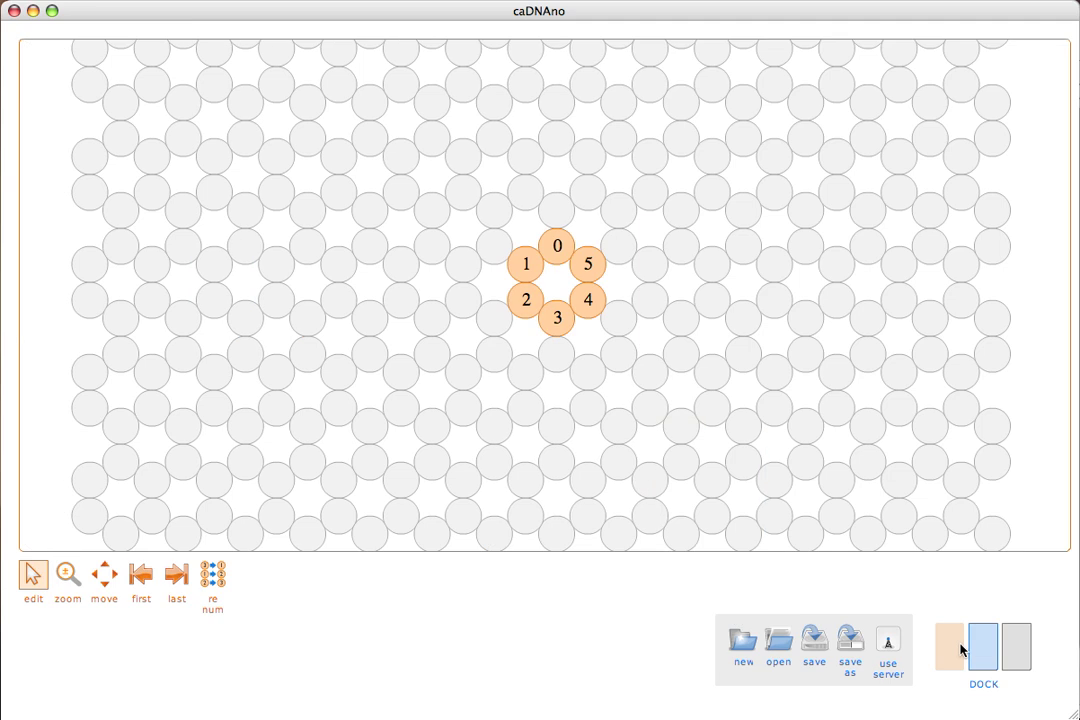
left_click(974, 655)
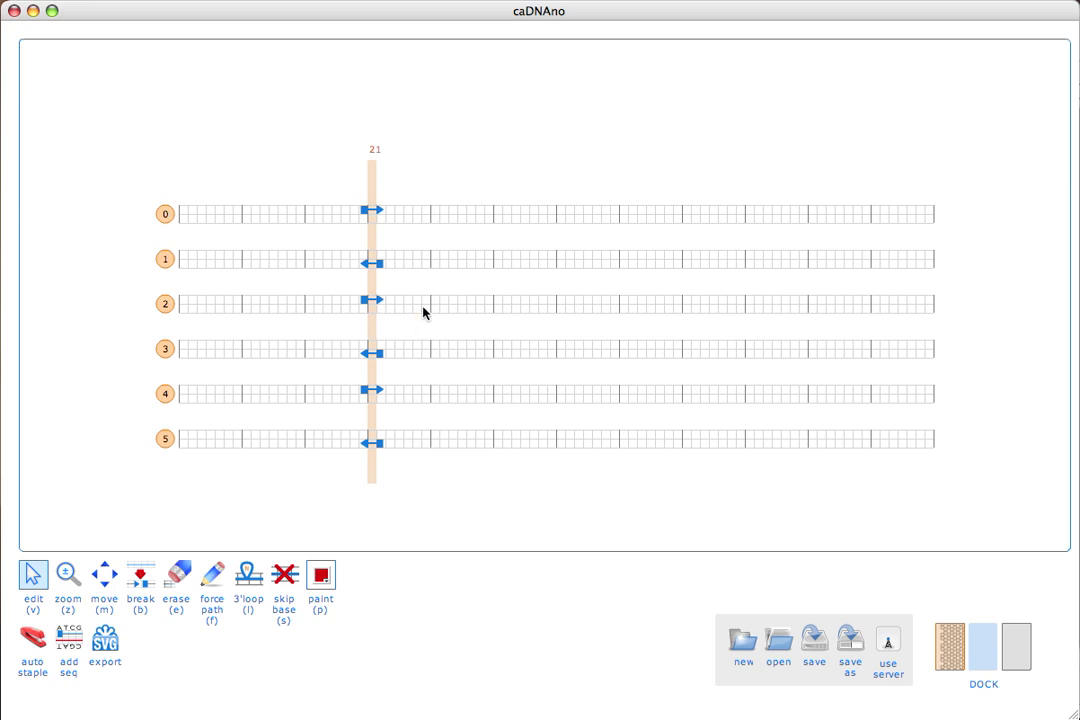
Show the 3D model and stretch the strands on helix 0 to about base 30, helices 1 and 3 to about 33, and helix 2 back to about 9
left_click(1013, 660)
left_click_drag(807, 289, 759, 289)
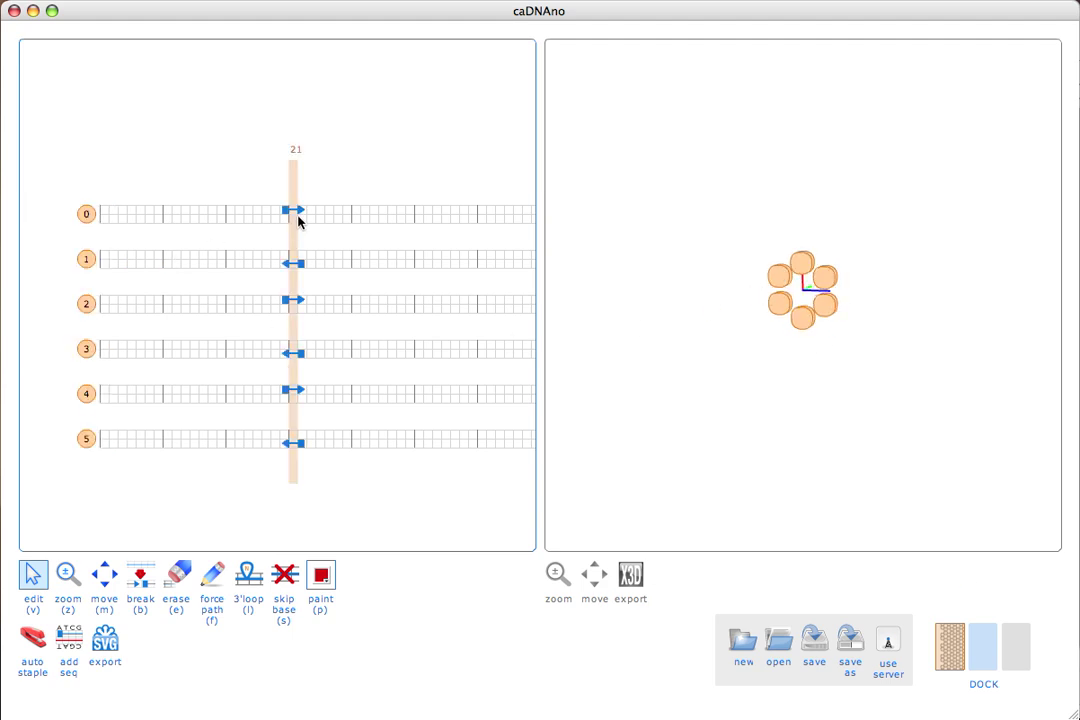
left_click_drag(300, 210, 374, 211)
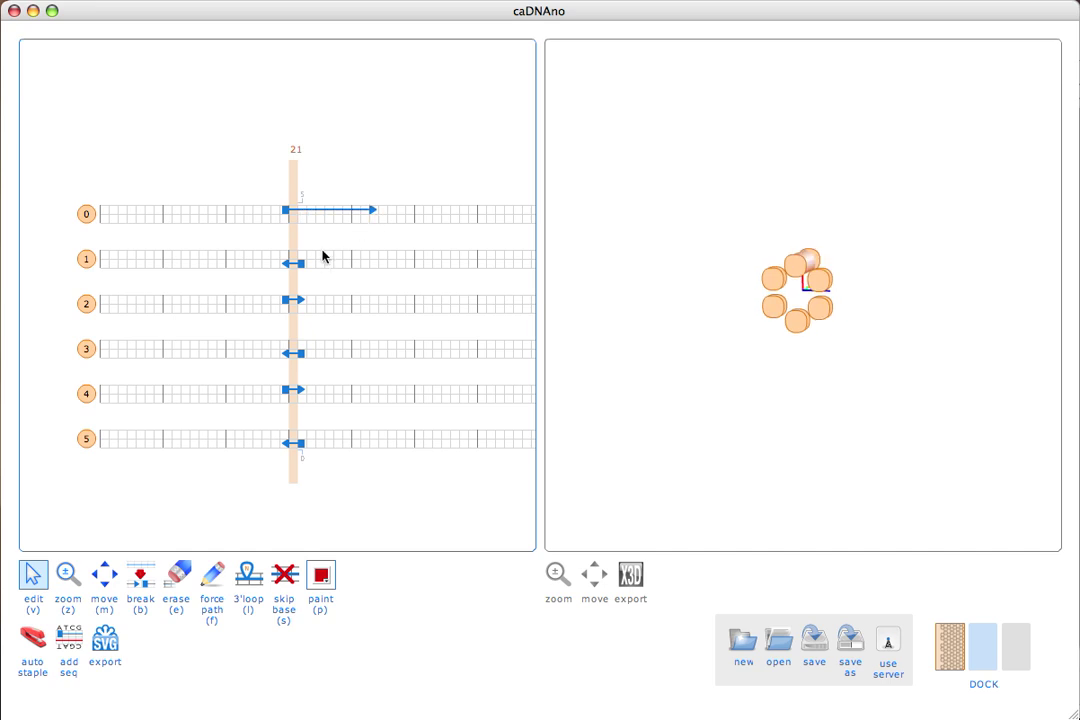
left_click_drag(305, 268, 401, 268)
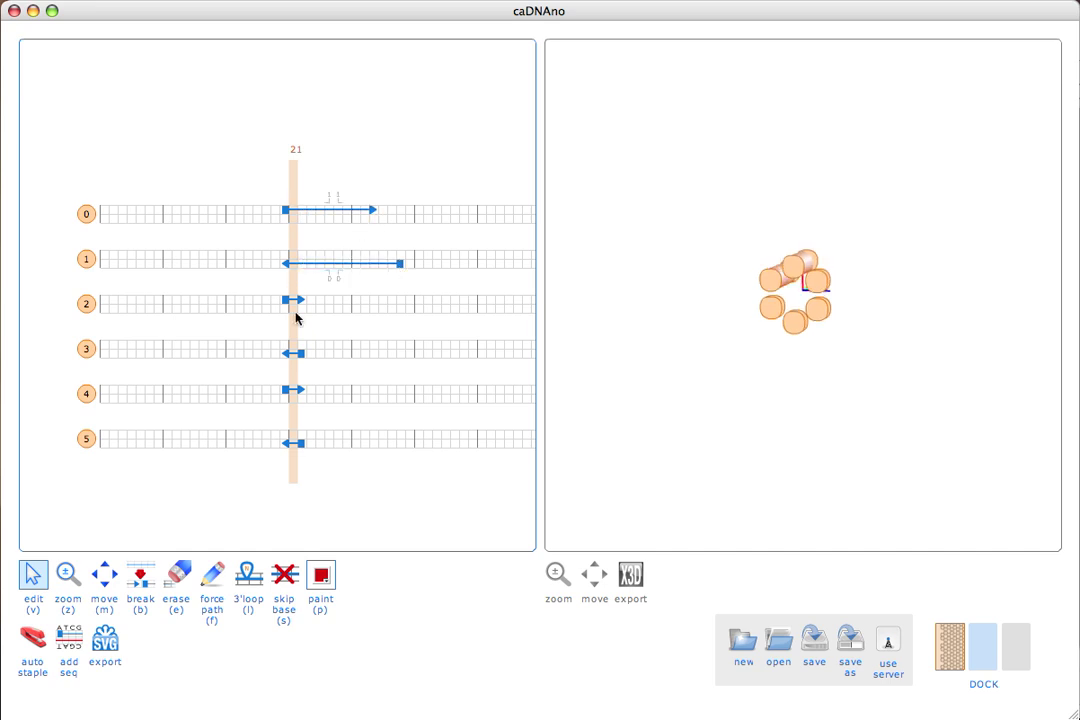
left_click_drag(286, 302, 186, 300)
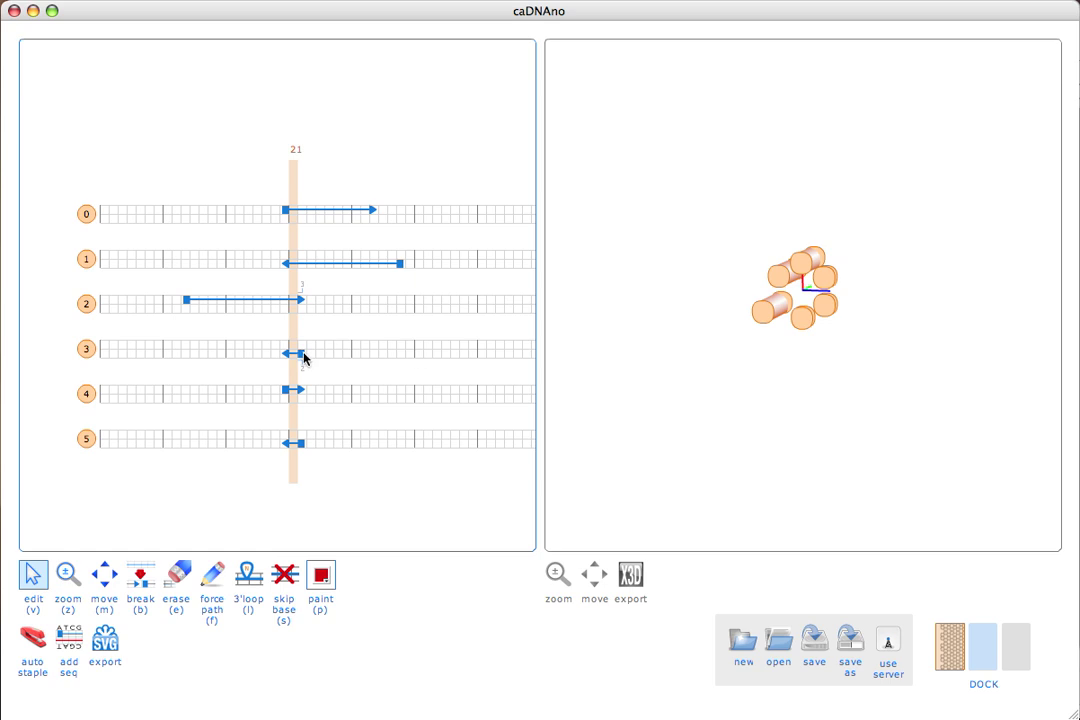
left_click_drag(302, 354, 400, 354)
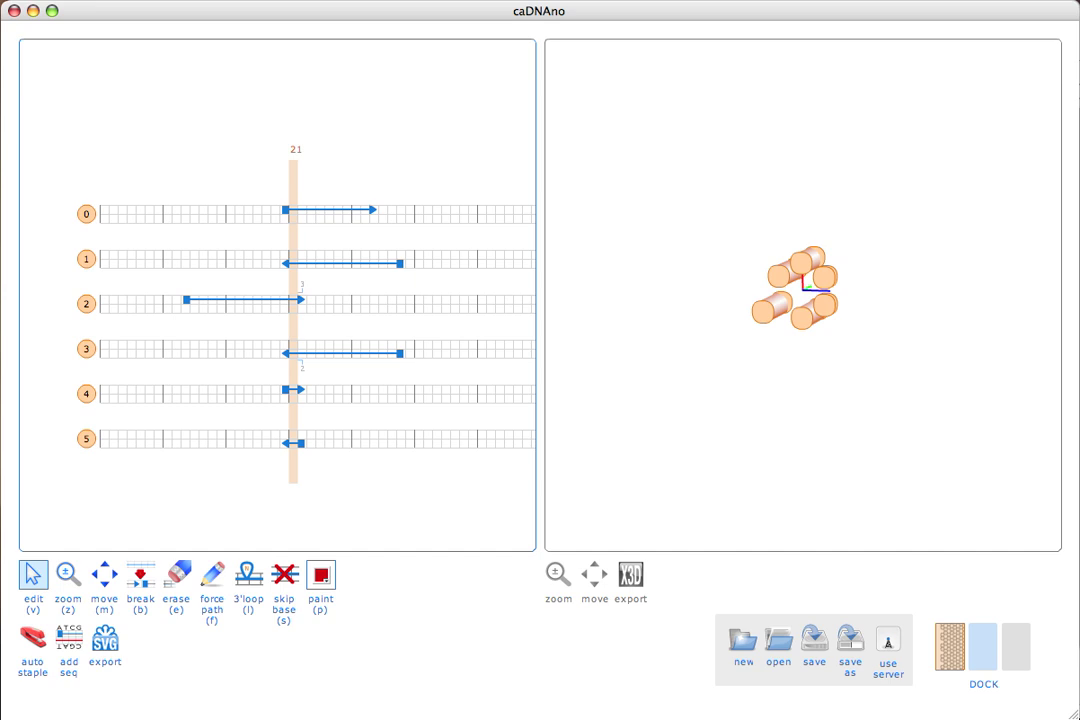
Extend helix 1's strand back to about base 13 and helix 0's strand all the way to the start of the grid
left_click(287, 264)
left_click_drag(220, 263, 222, 263)
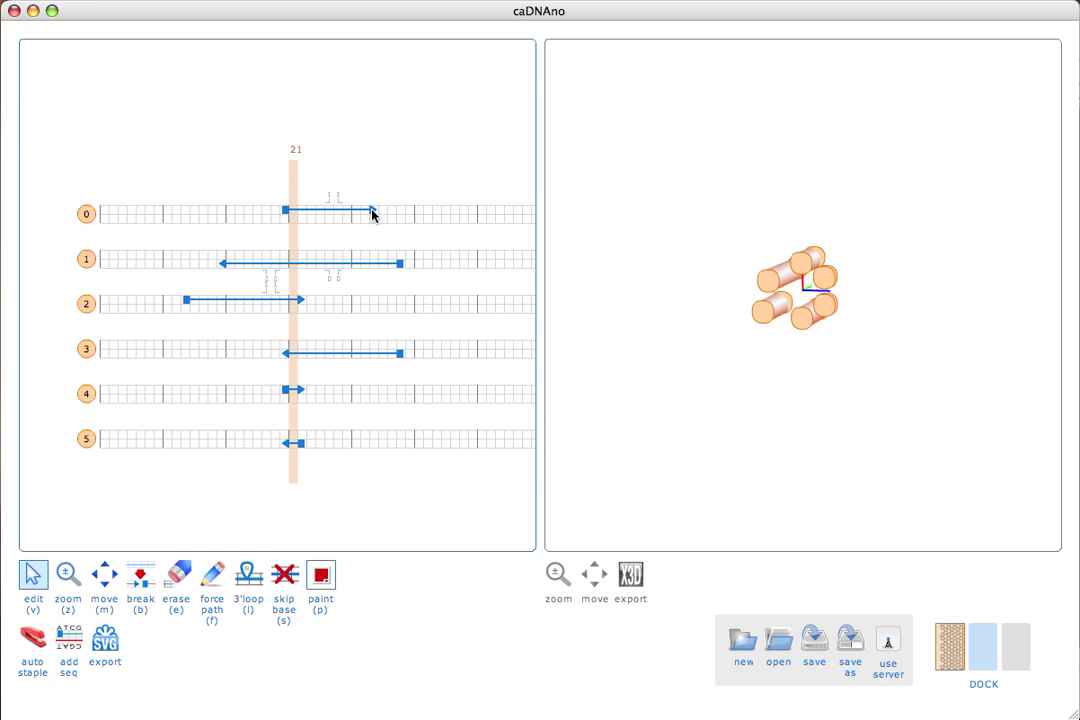
left_click(286, 212, "alt")
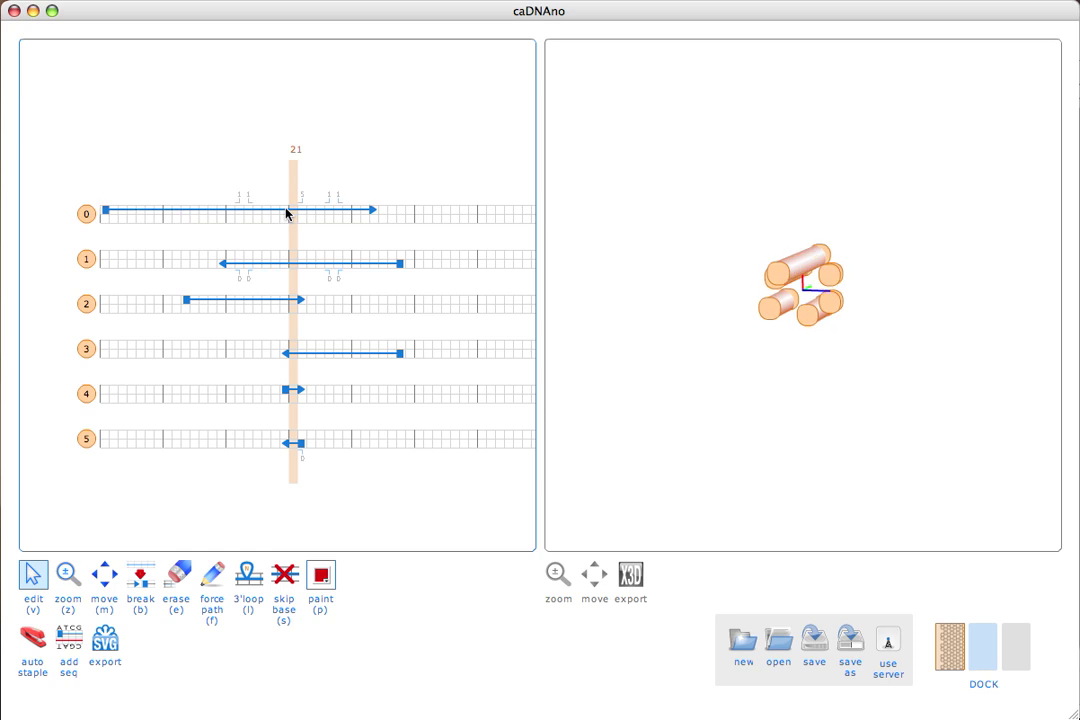
Extend the scaffold strands of all six helices across the full grid and hide the 3D model
left_click(224, 265, "alt")
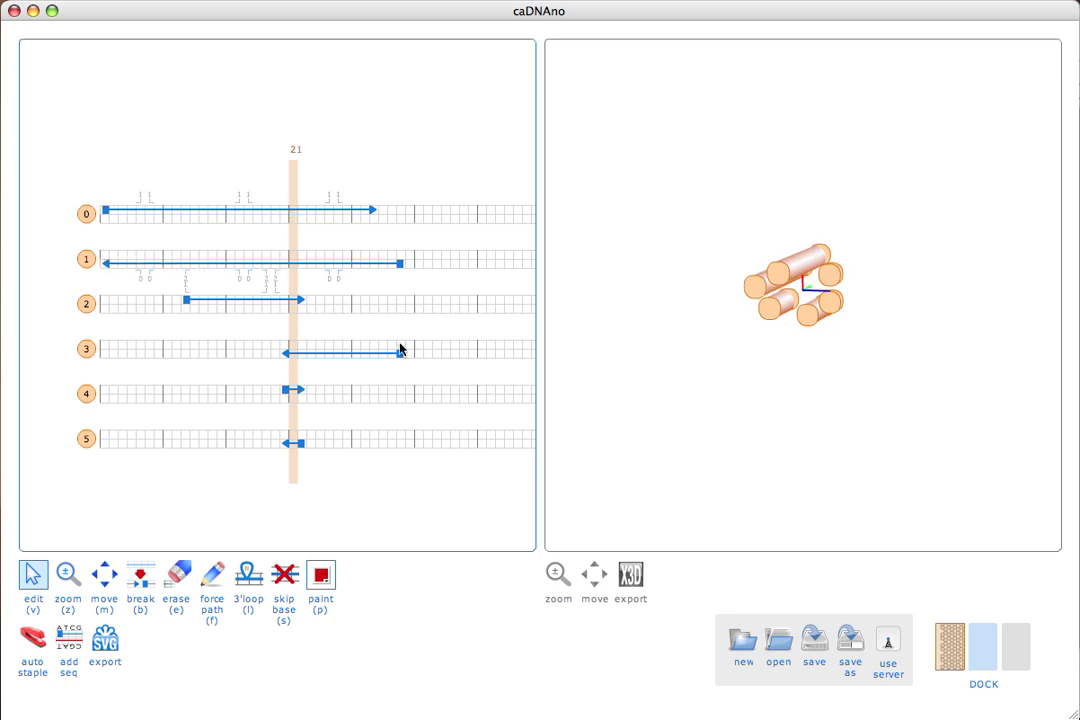
left_click(983, 640)
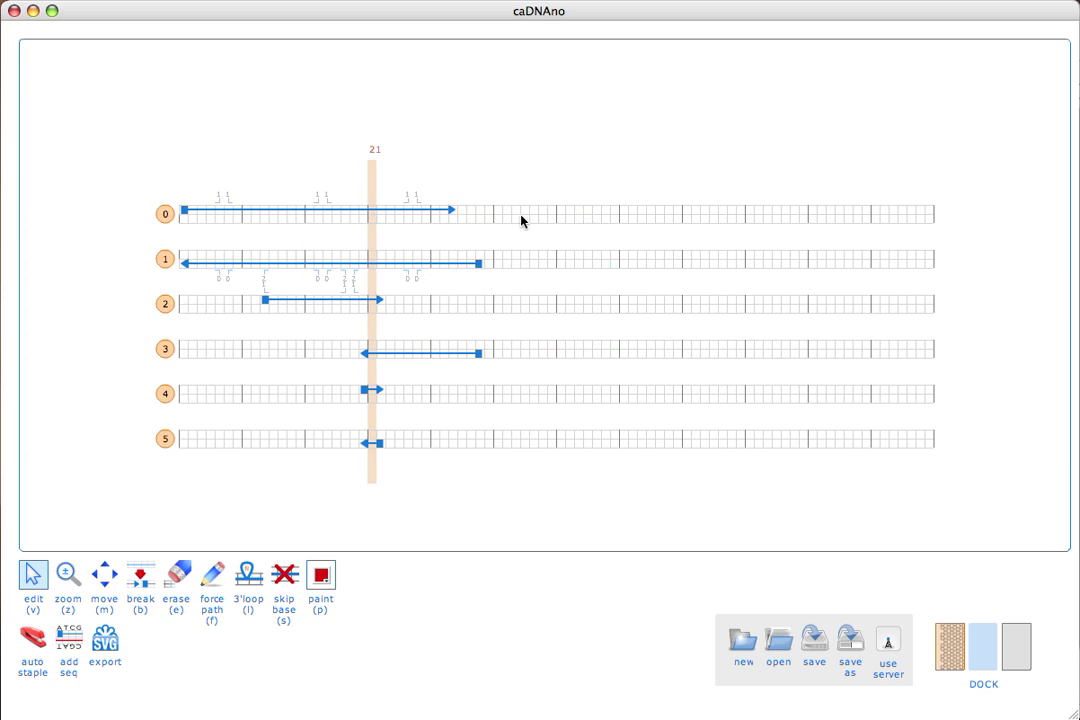
left_click(370, 178)
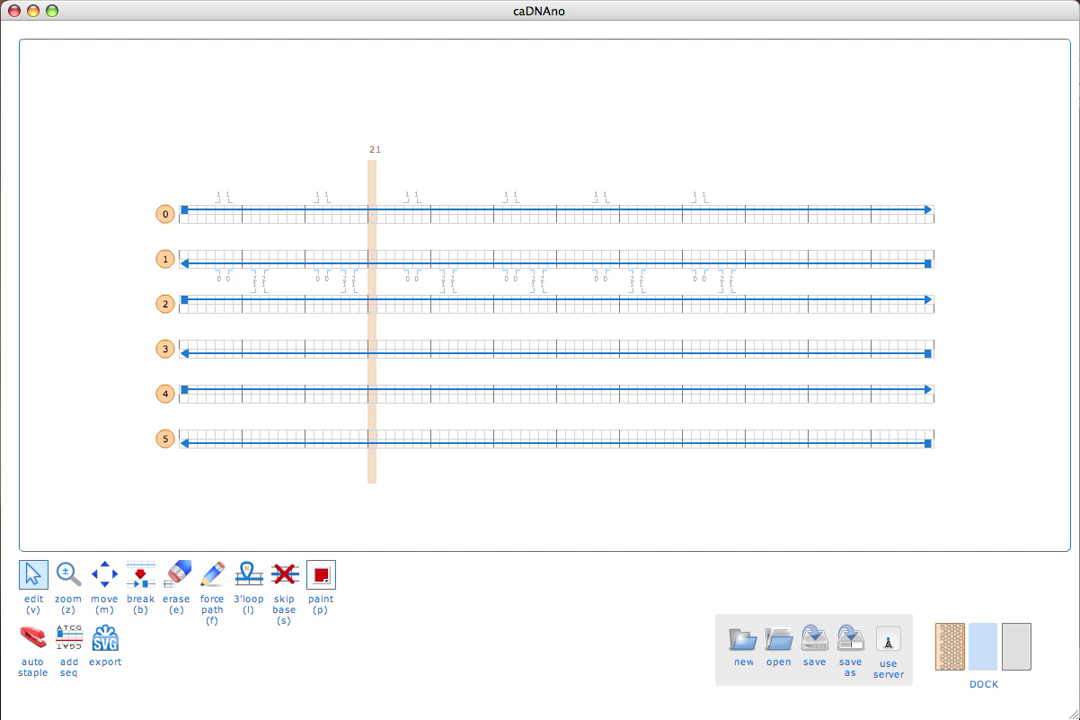
Examine the possible crossovers of helices 3 and 0, comparing helix 0's neighbours in the lattice view before hiding it
left_click(504, 346)
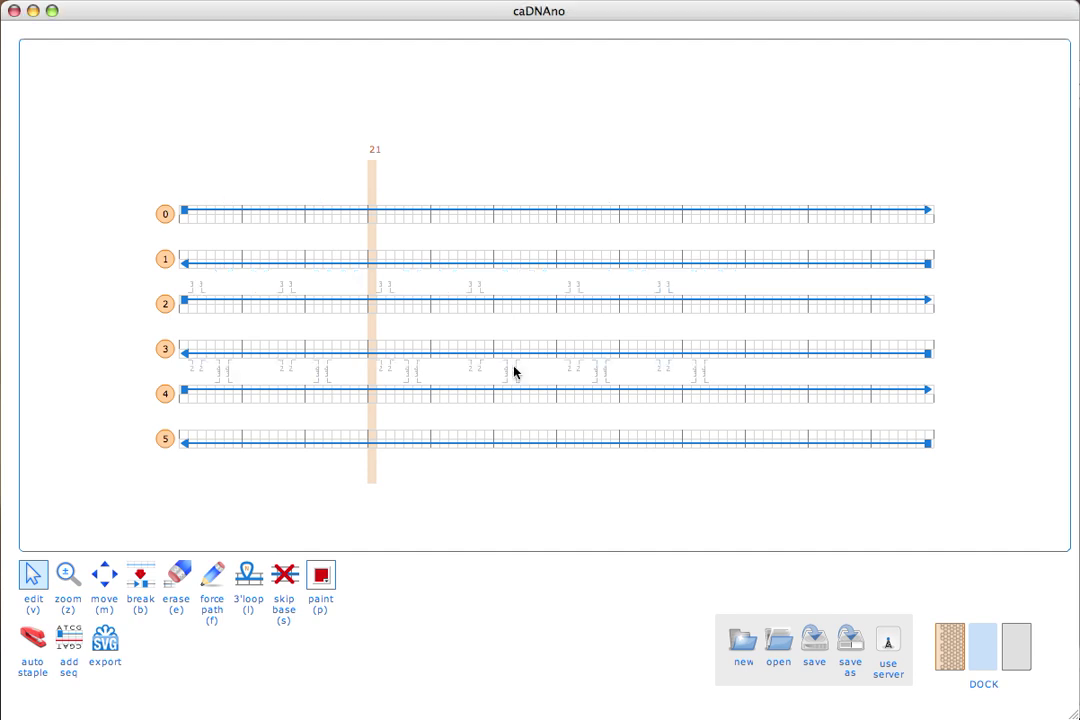
left_click(425, 215)
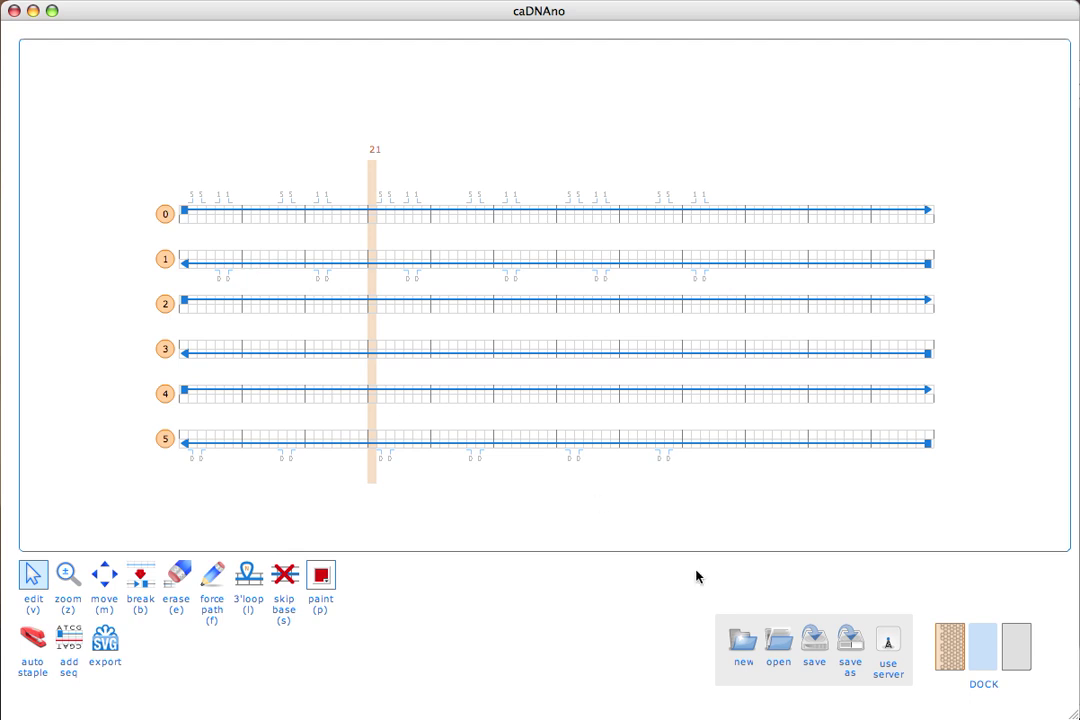
left_click(953, 630)
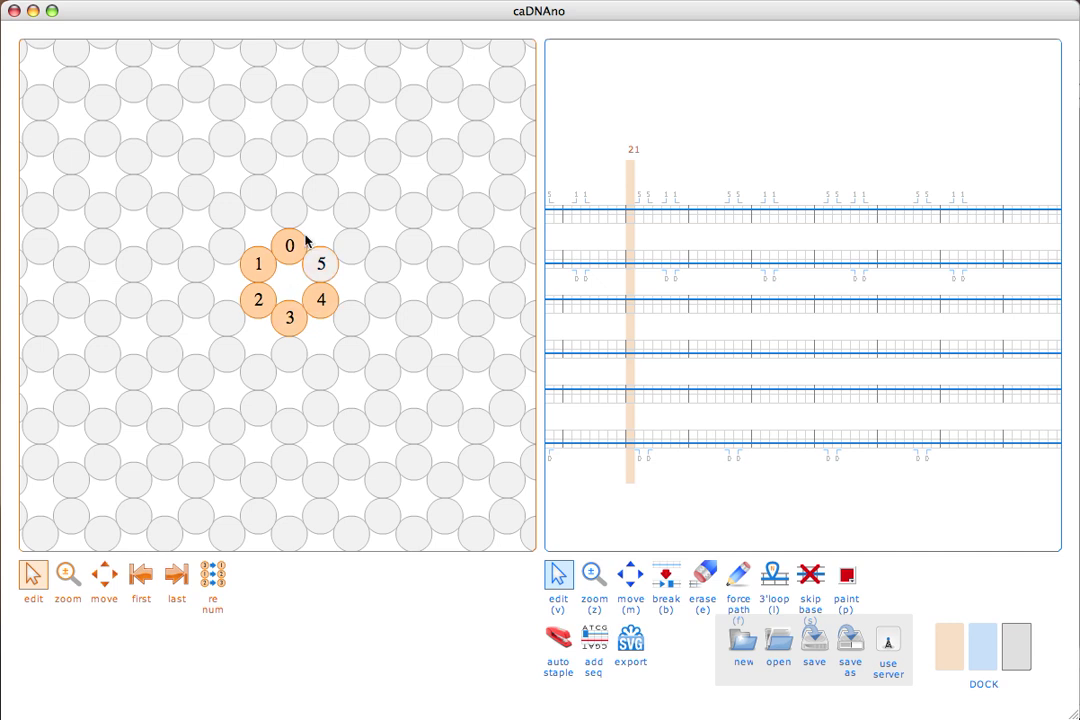
left_click(940, 658)
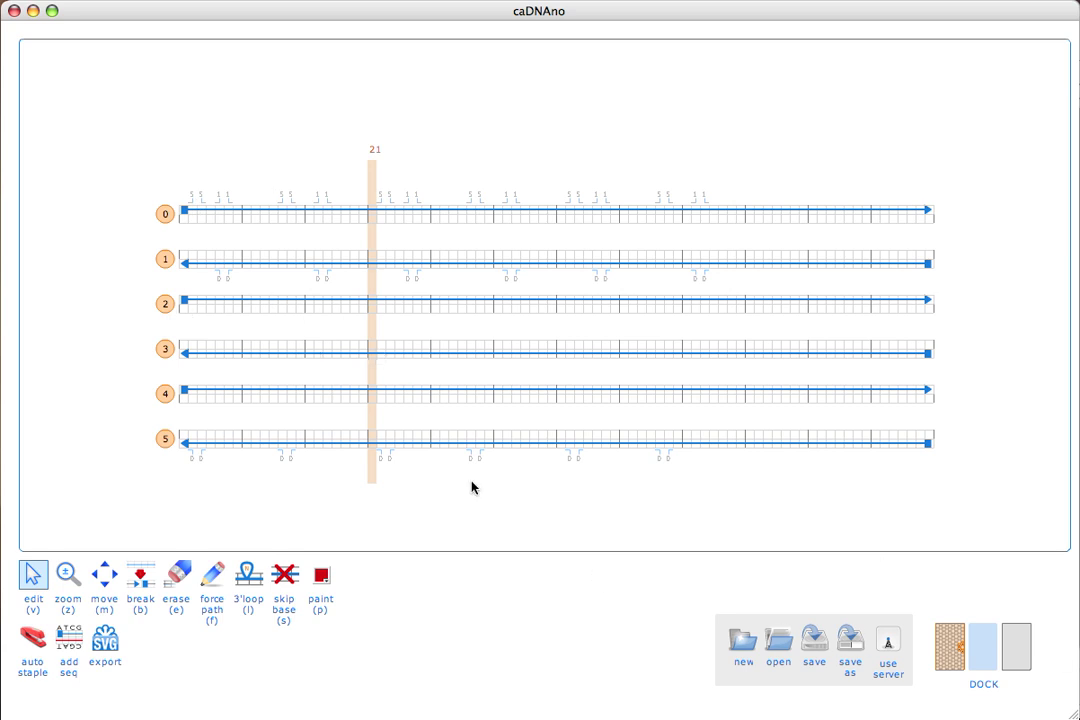
Add left-end scaffold crossovers between helices 0 and 1 at about base 5, 2 and 3 at 12, and 4 and 5 at 9
left_click(228, 198)
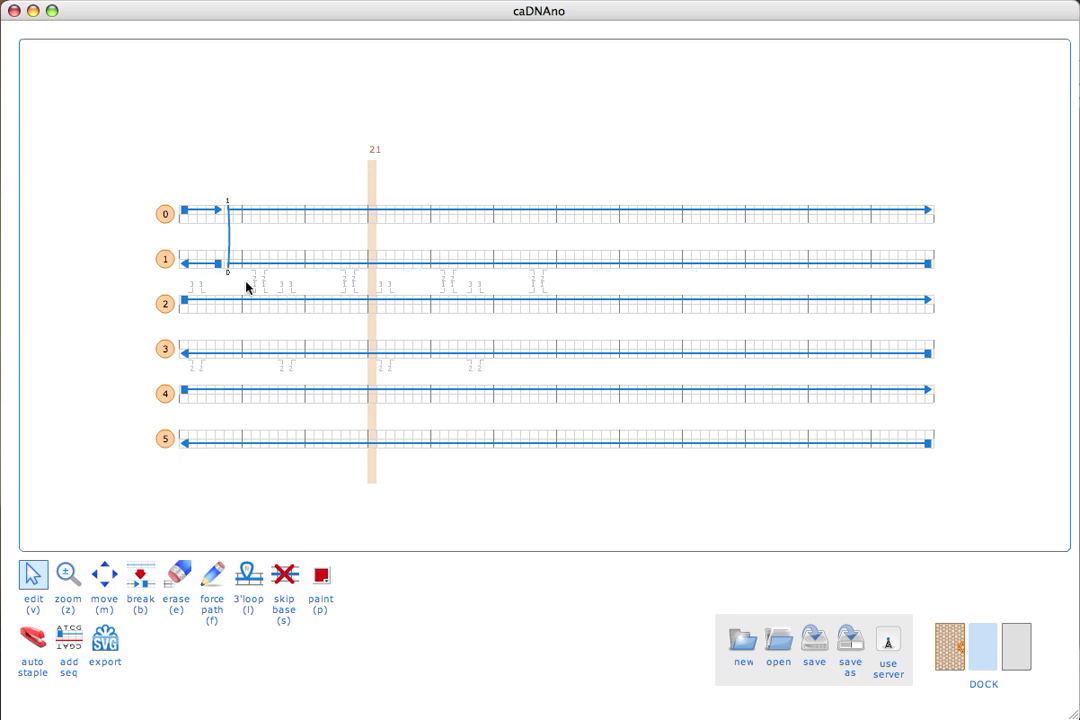
left_click(288, 291)
left_click(265, 377)
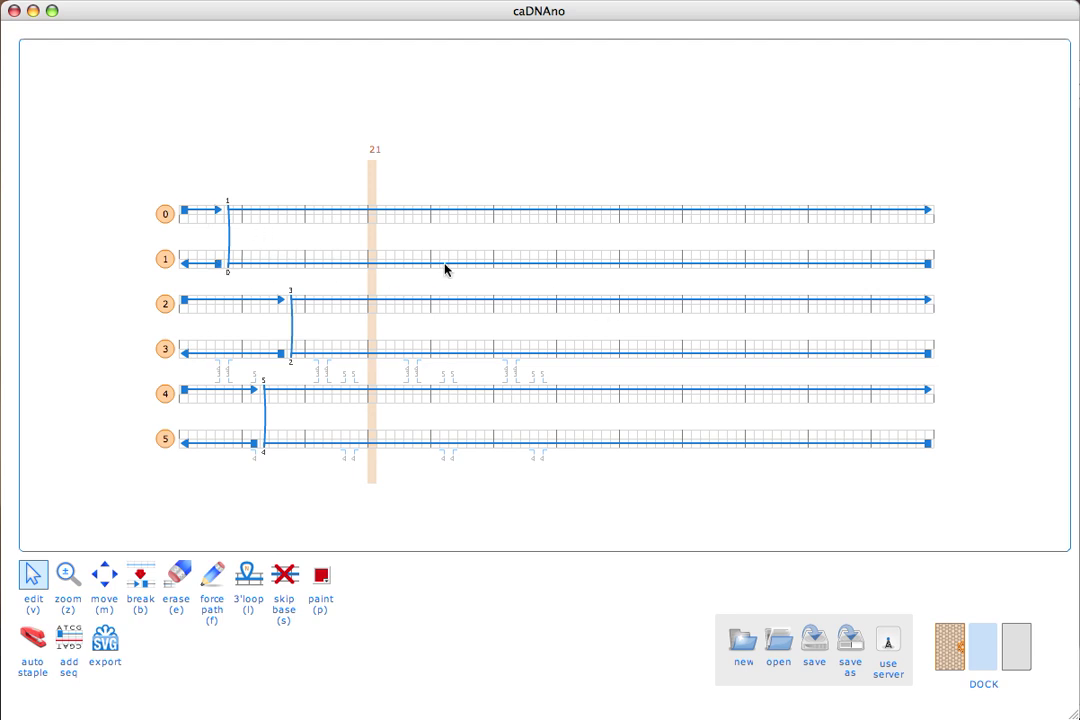
Add right-end scaffold crossovers between helices 0 and 1 at about base 78 and helices 2 and 3 at about base 74
left_click(228, 266)
mouse_move(822, 226)
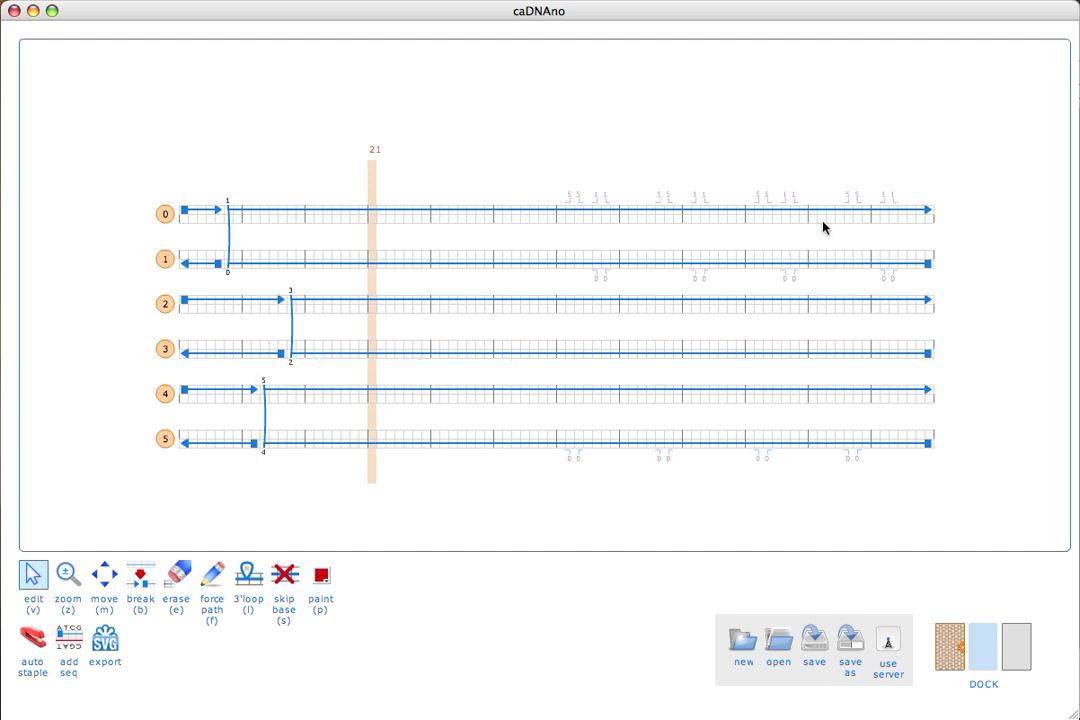
left_click(885, 204)
mouse_move(873, 306)
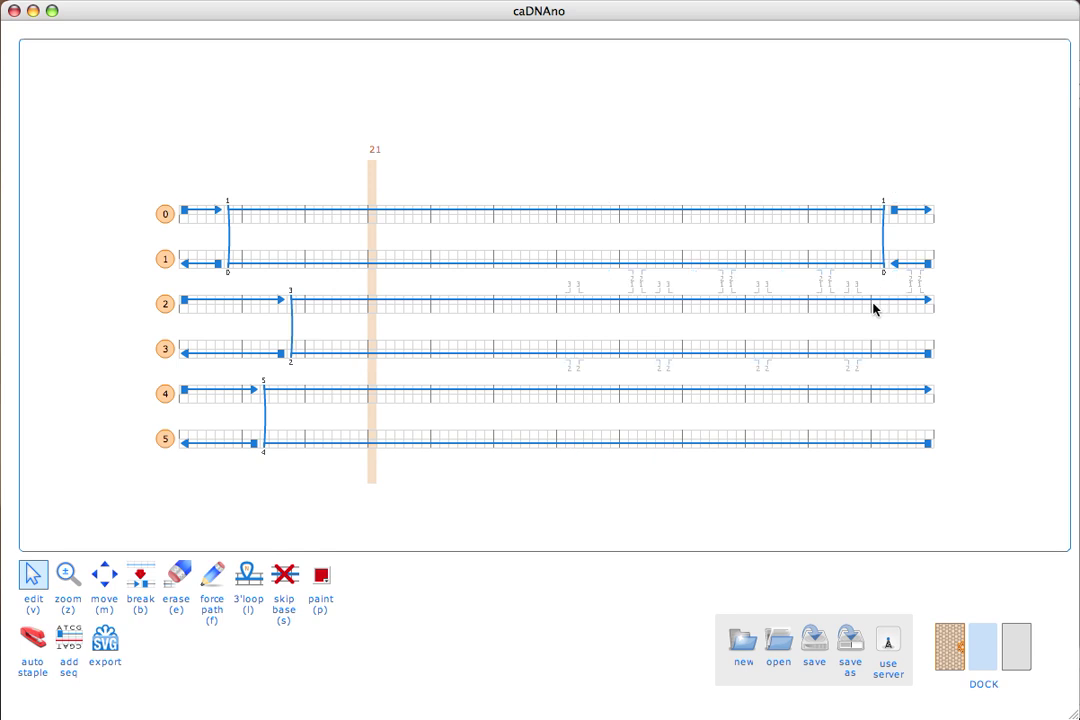
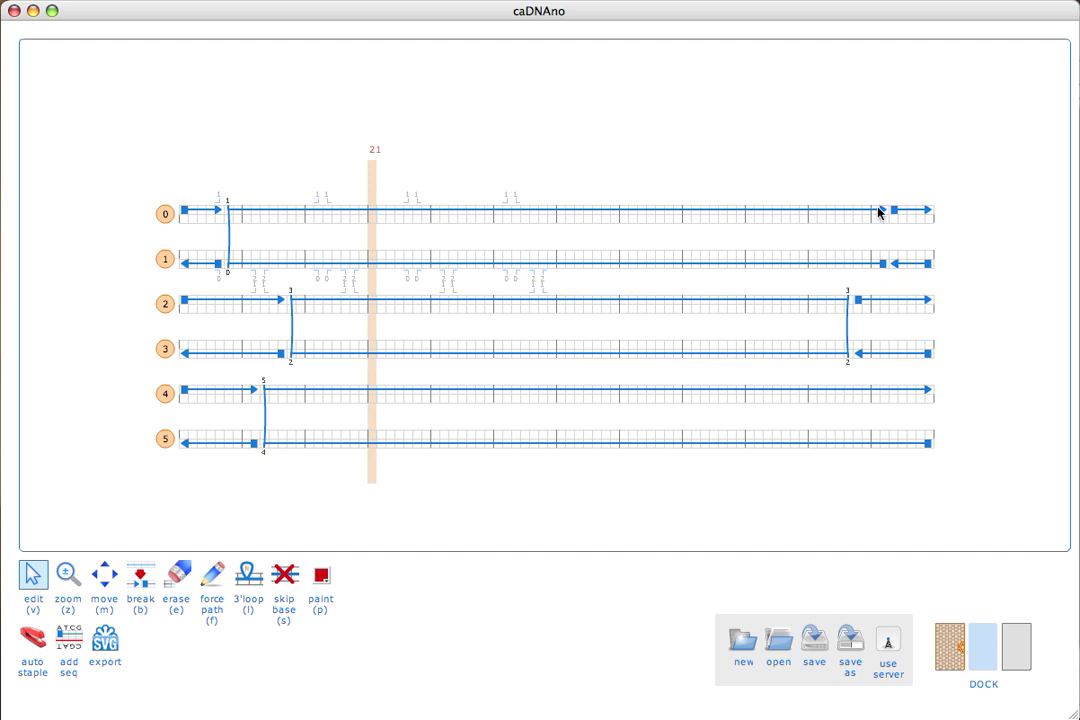
Replace the right-end crossover of helices 0 and 1 with one at about base 67, and join helices 4 and 5 at about base 71
left_click(883, 240)
left_click(883, 264)
left_click(785, 203)
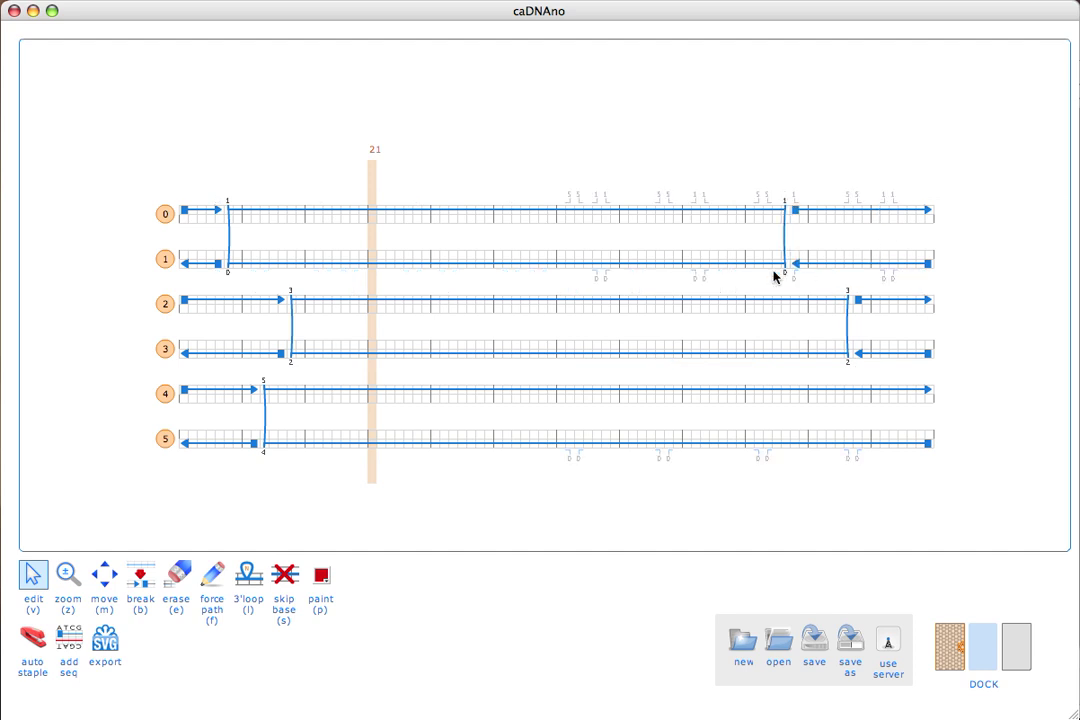
left_click(821, 380)
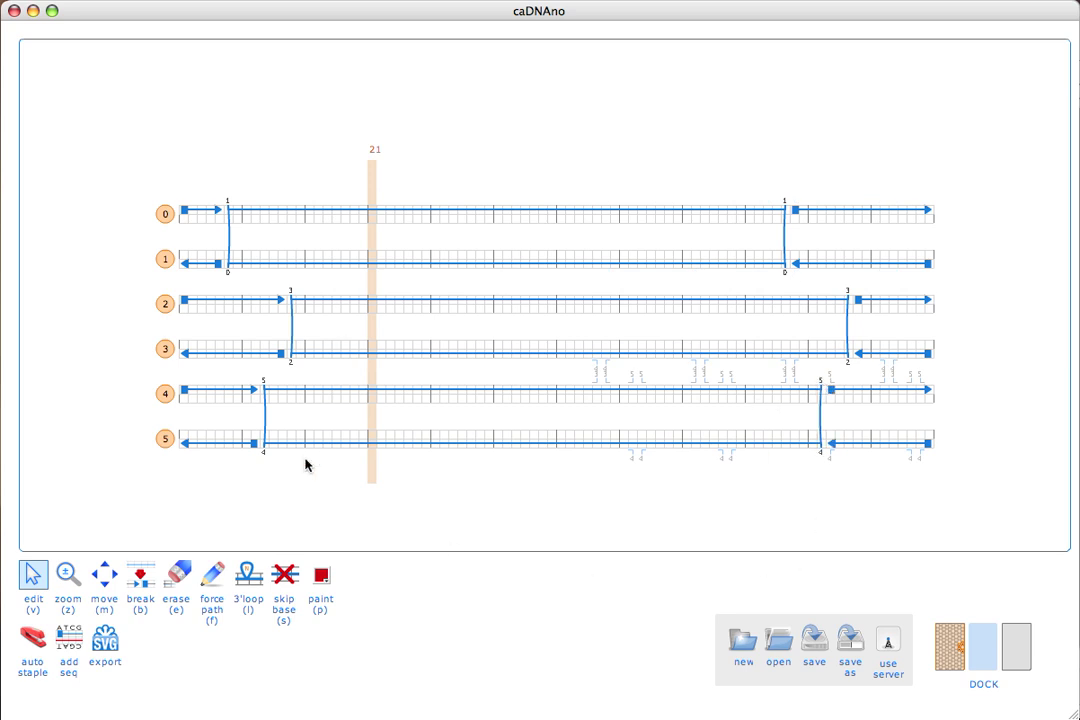
Erase the leftover scaffold pieces beyond the left-end crossovers on all six helices
key("e")
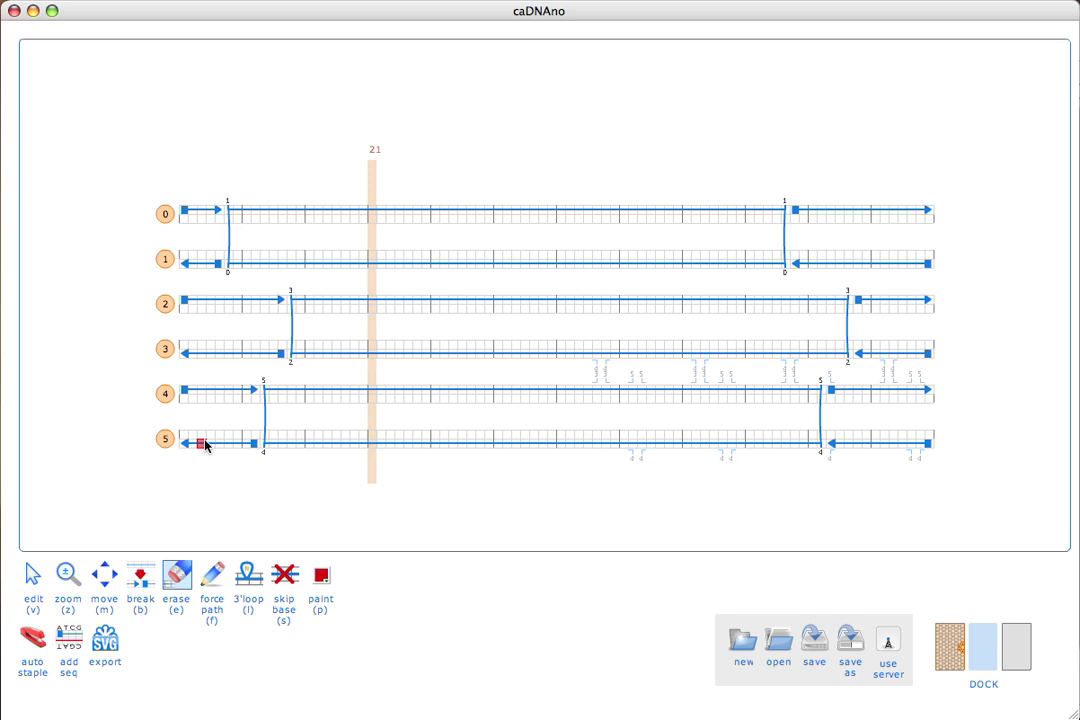
left_click(203, 443)
scroll(203, 445, "up", 2)
left_click(203, 443)
scroll(203, 445, "up", 2)
left_click(203, 443)
scroll(203, 443, "down", 2)
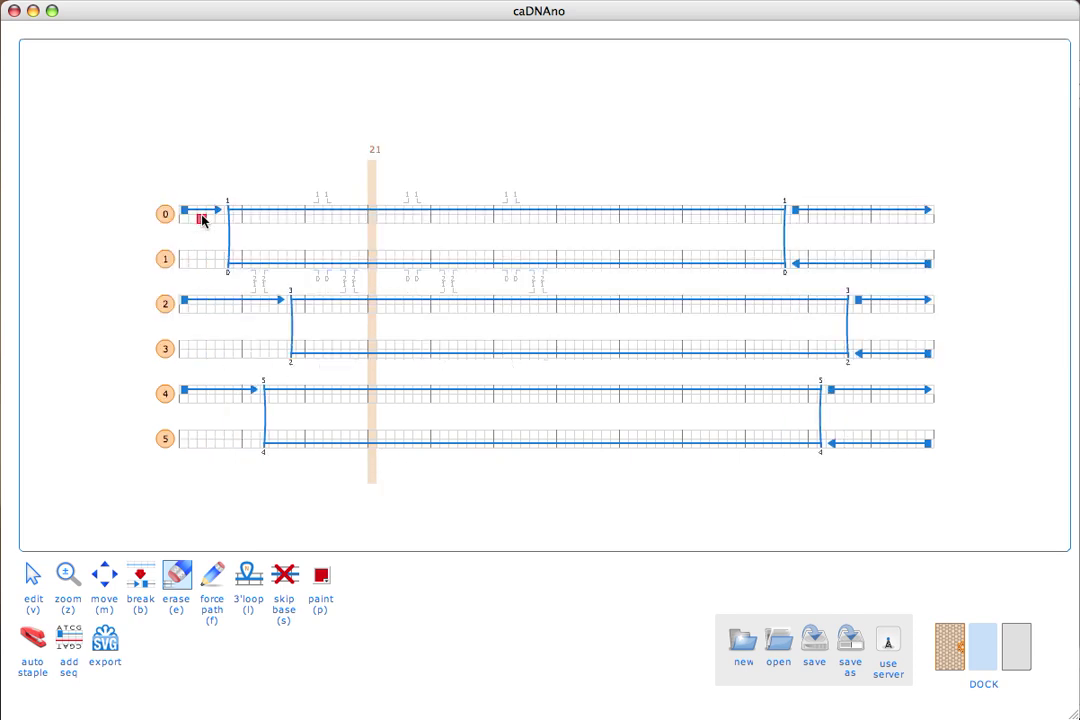
left_click(203, 213)
scroll(203, 213, "down", 2)
left_click(203, 213)
scroll(203, 213, "down", 2)
left_click(203, 213)
scroll(203, 213, "up", 4)
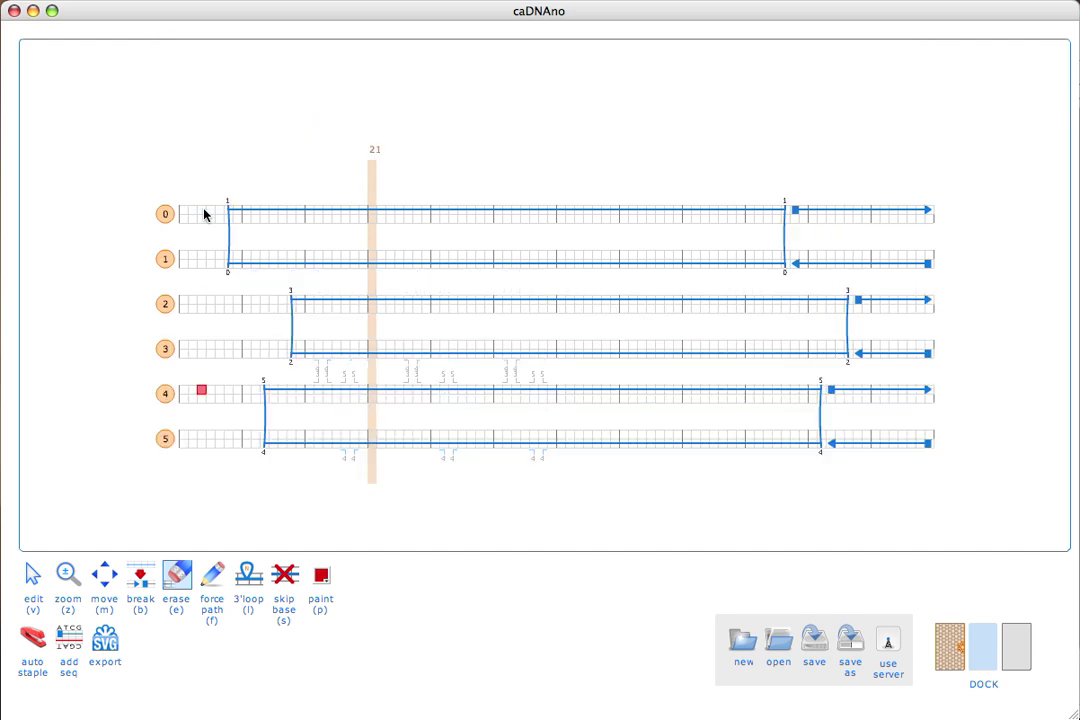
Erase the leftover scaffold pieces beyond the right-end crossovers on all six helices
left_click(905, 213)
scroll(905, 213, "down", 2)
left_click(905, 213)
scroll(905, 213, "down", 2)
left_click(905, 213)
scroll(905, 213, "up", 4)
left_click(899, 175)
scroll(899, 175, "down", 2)
left_click(899, 175)
scroll(899, 175, "down", 2)
left_click(899, 175)
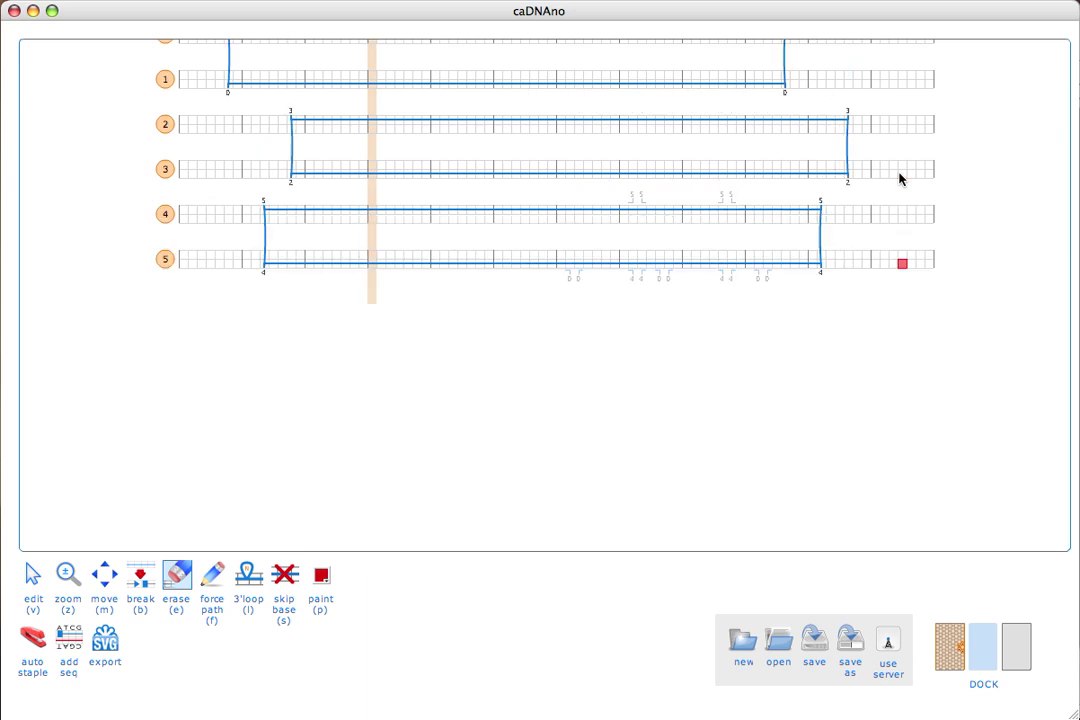
scroll(899, 175, "up", 4)
scroll(897, 186, "up", 2)
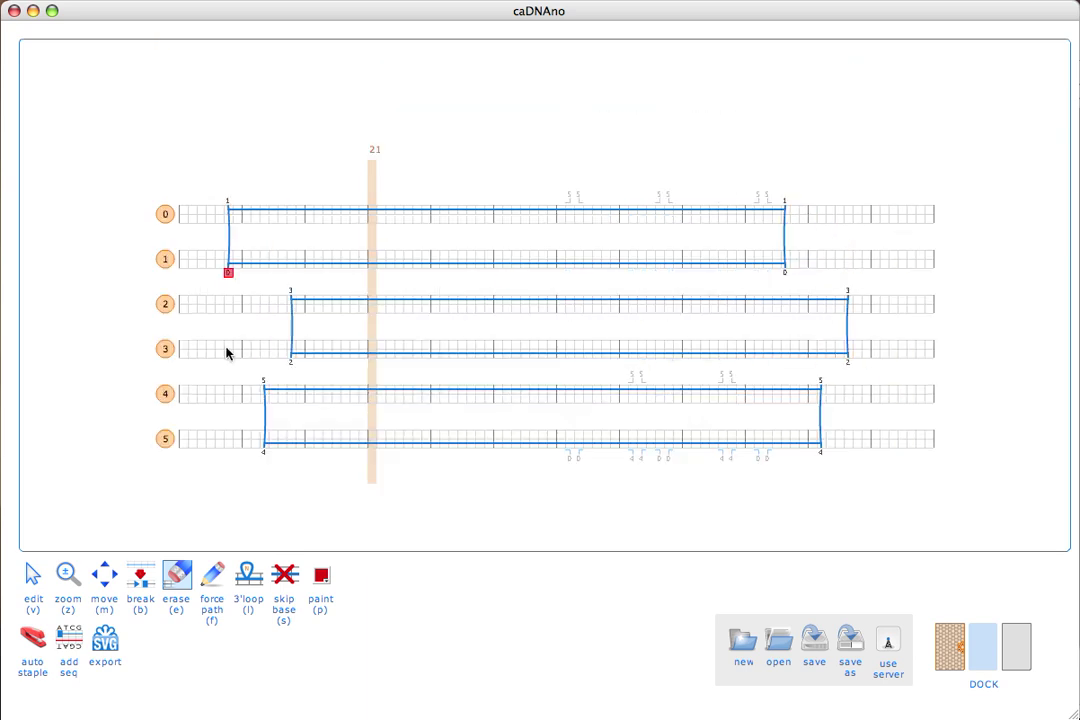
Join the upper two scaffold loops with a double crossover between helices 1 and 2 at about bases 39 and 40
key("v")
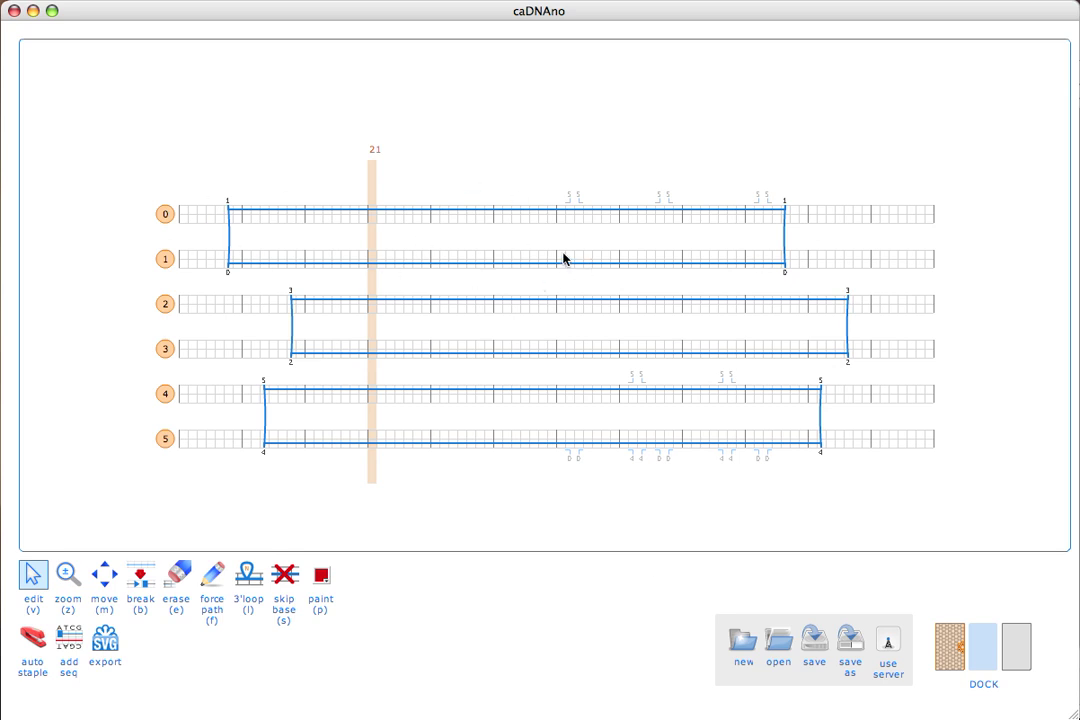
left_click(532, 276)
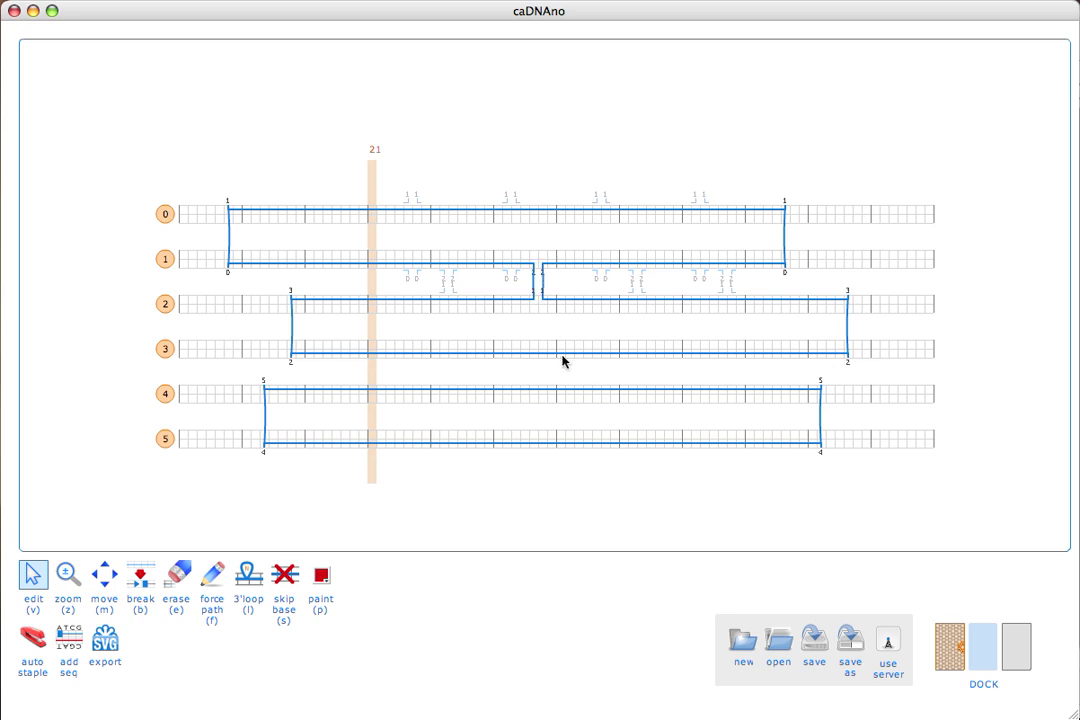
mouse_move(578, 376)
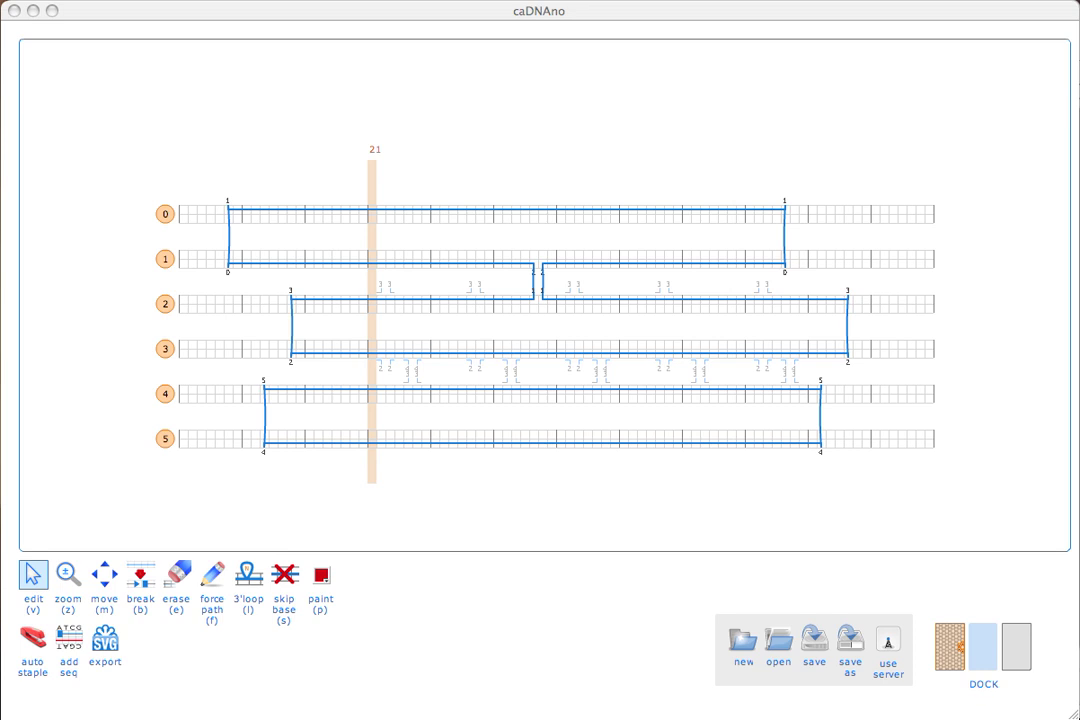
Auto-generate the staple strands for the whole design, accepting that existing staples are overwritten
key("e")
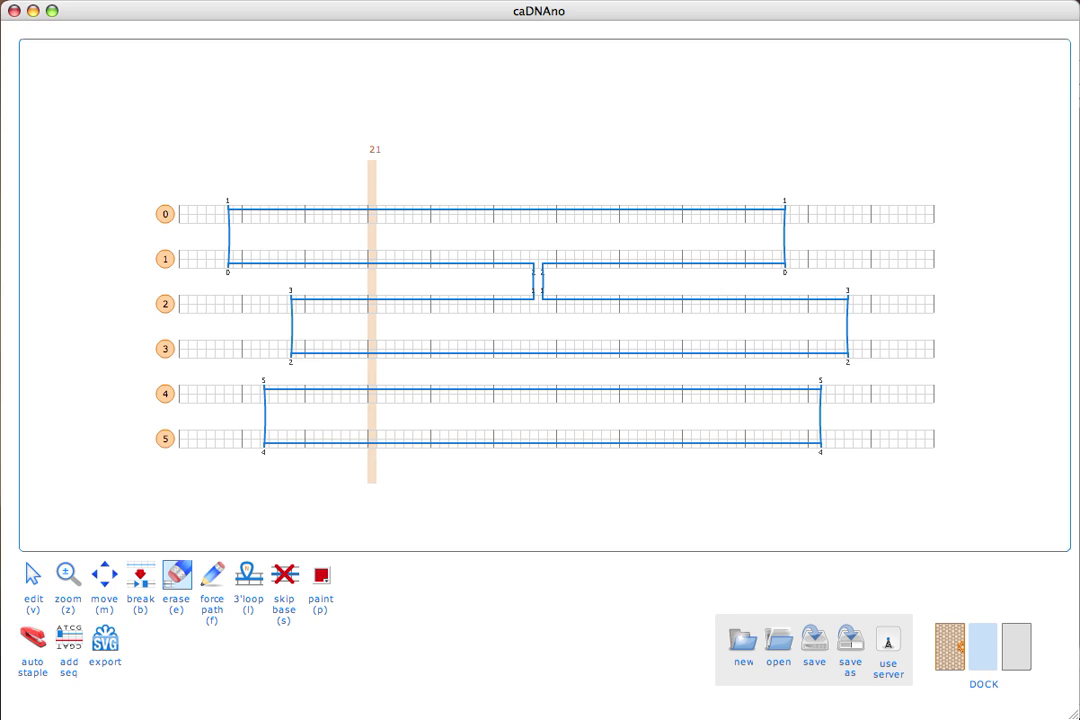
left_click(33, 640)
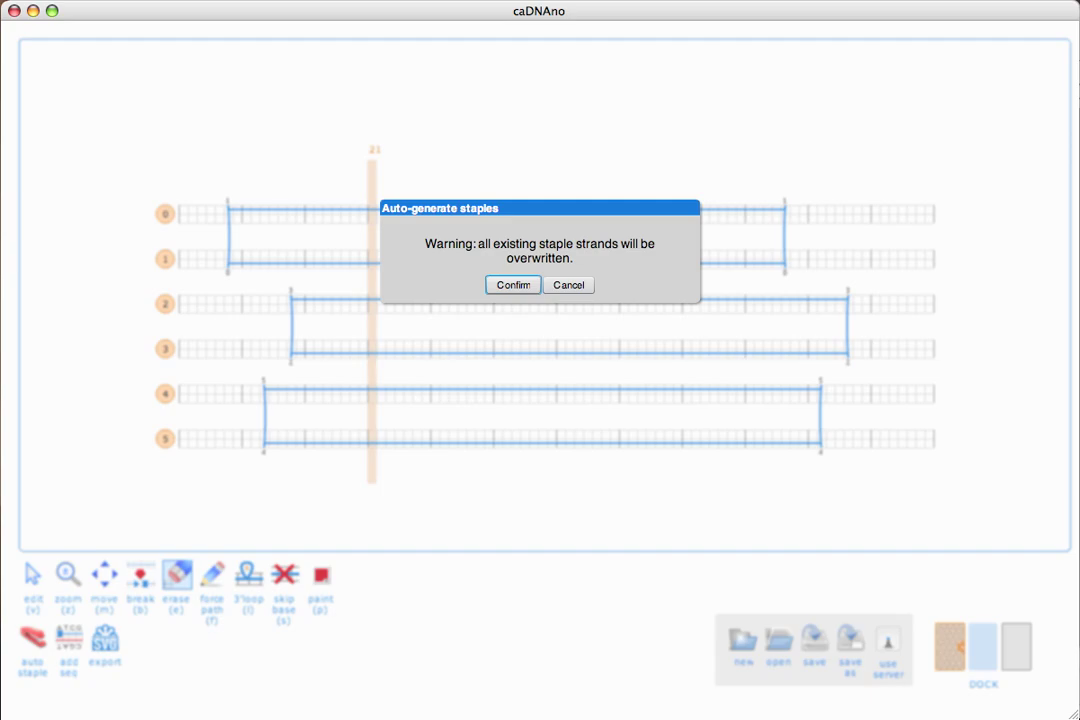
left_click(502, 290)
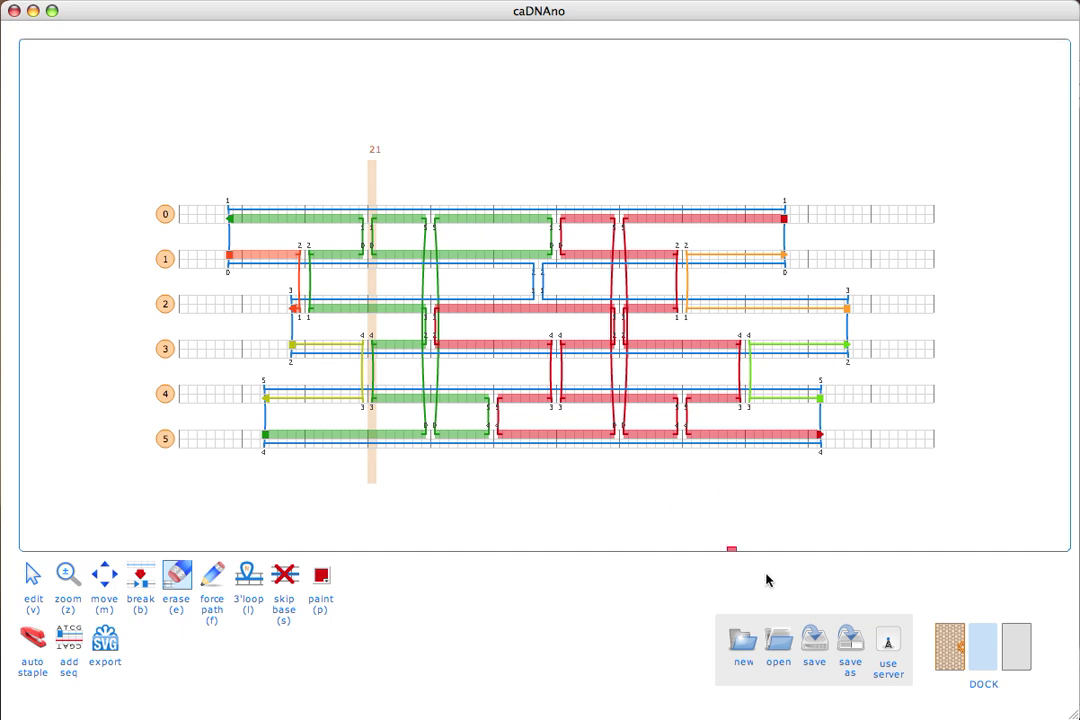
With the lattice shown, move the slice bar to base 6 and add short staple strands there on helices 3 and 4
left_click(953, 640)
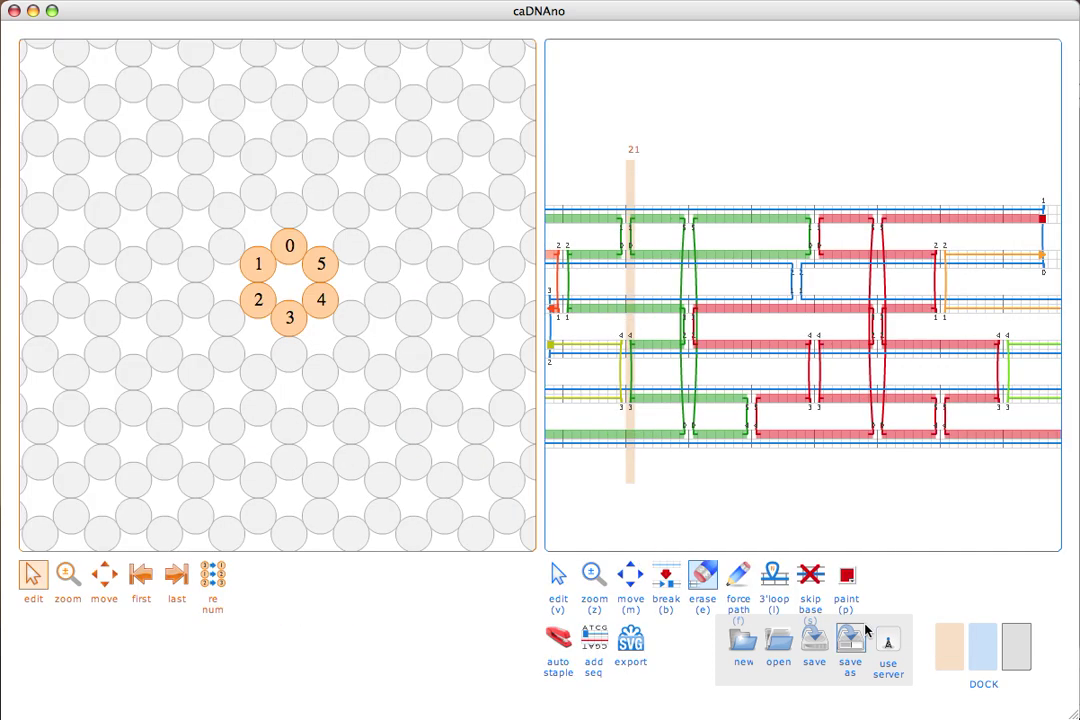
key("v")
left_click_drag(817, 479, 682, 463)
left_click(300, 318)
left_click(321, 298)
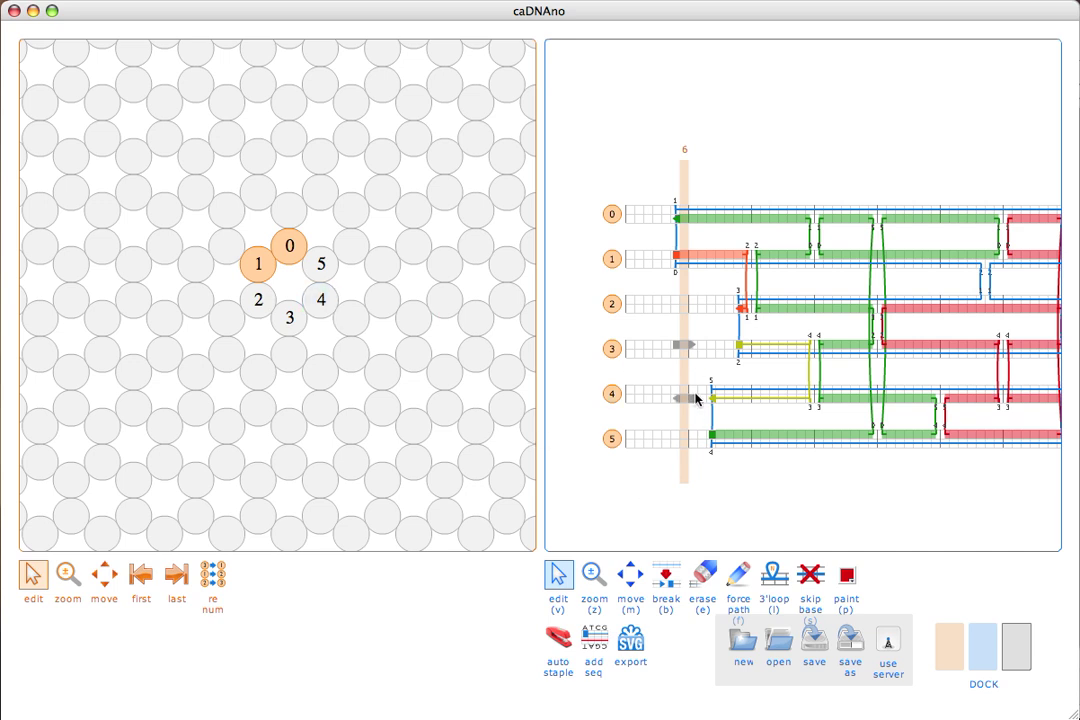
Erase the short staple strands at base 6 on helices 4 and 3, and hide the lattice panel
key("e")
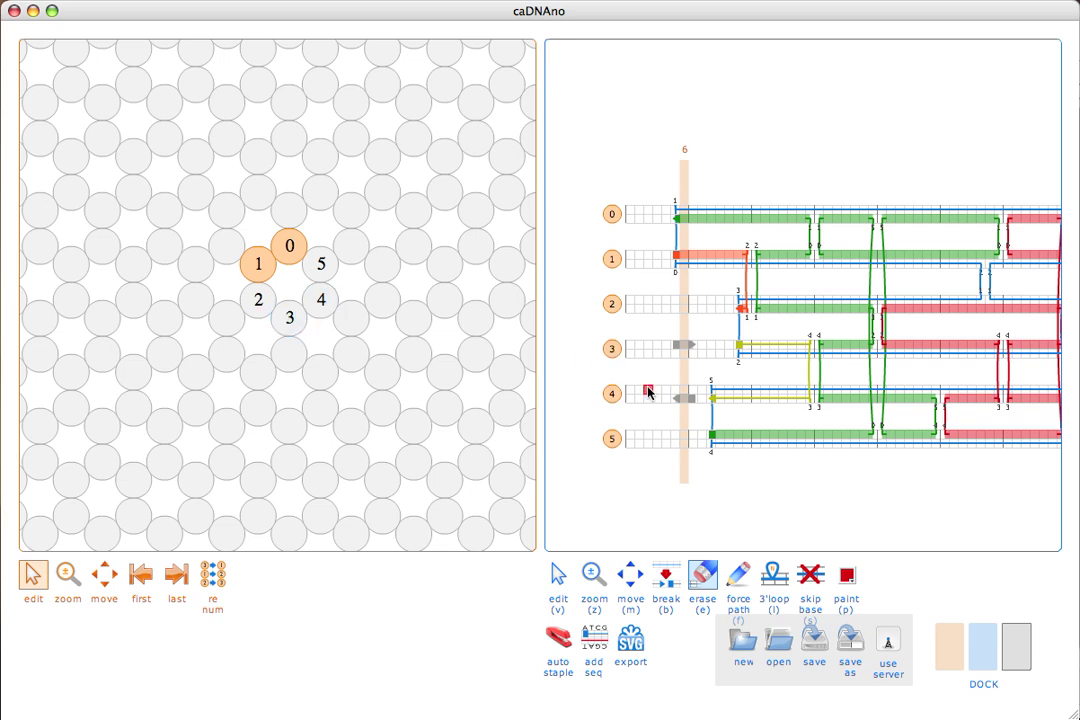
left_click(686, 399)
left_click(682, 347)
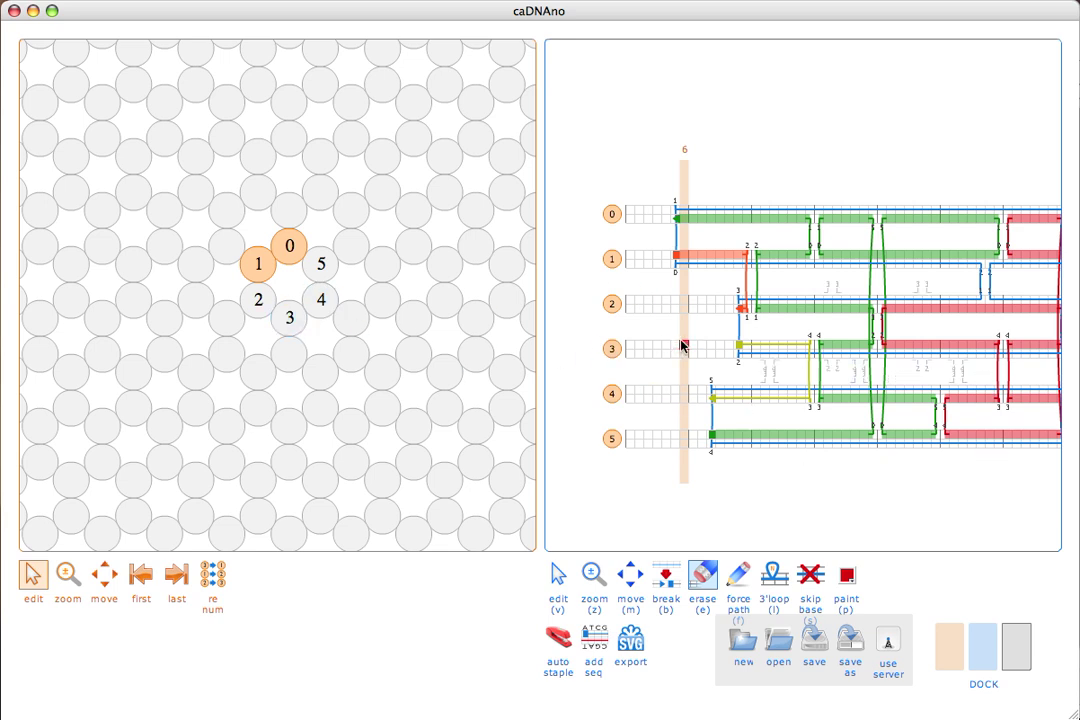
left_click(957, 647)
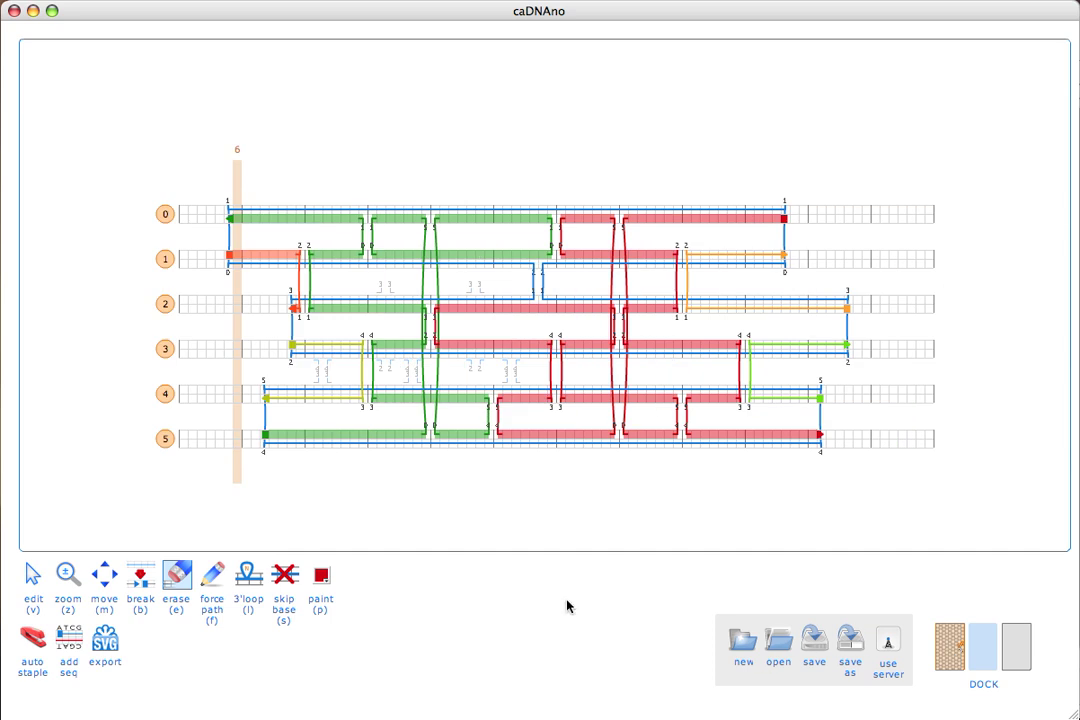
Break the long red staple on helix 4 at about base 49 and its remaining long part on helix 3 at about base 34
key("v")
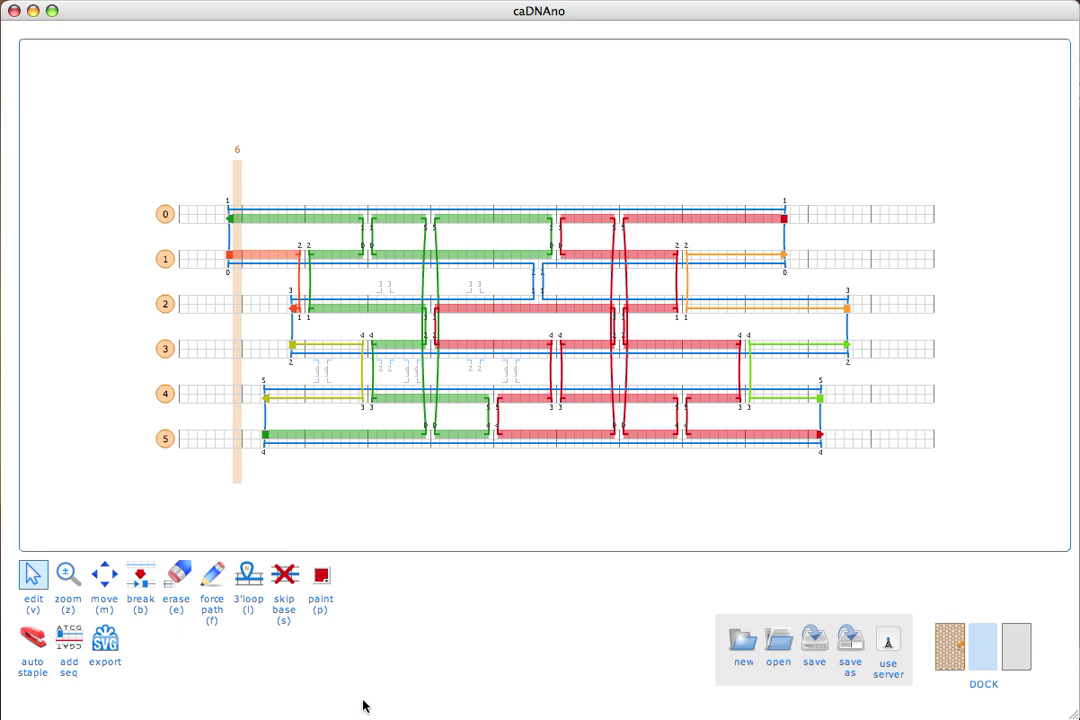
key("b")
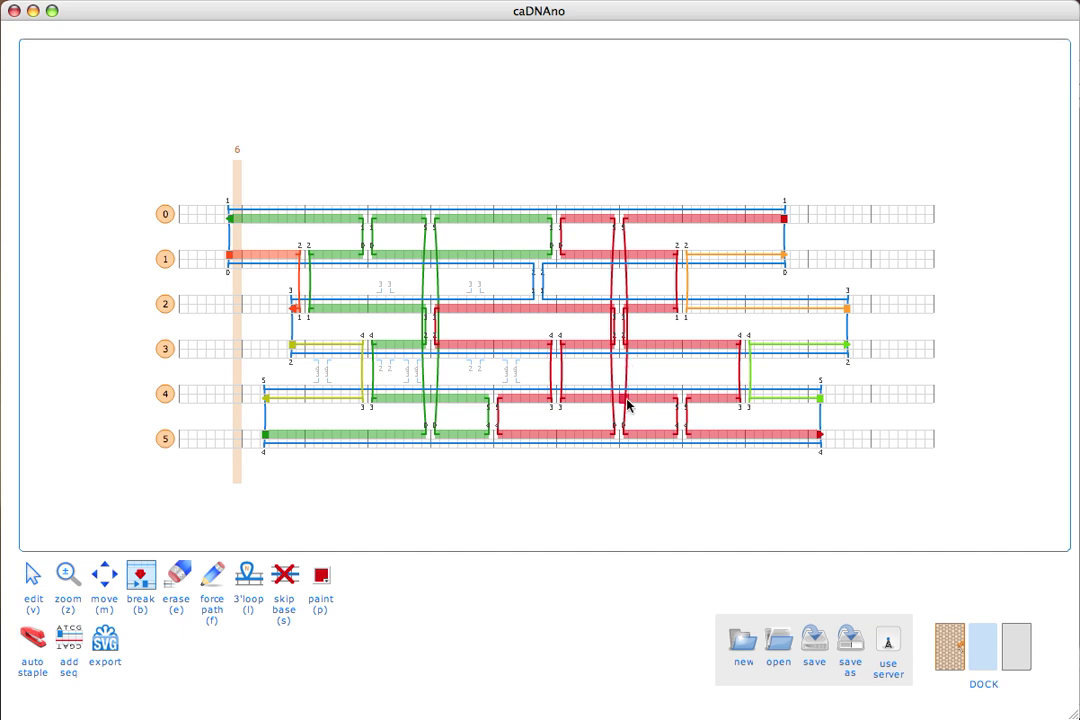
left_click(625, 400)
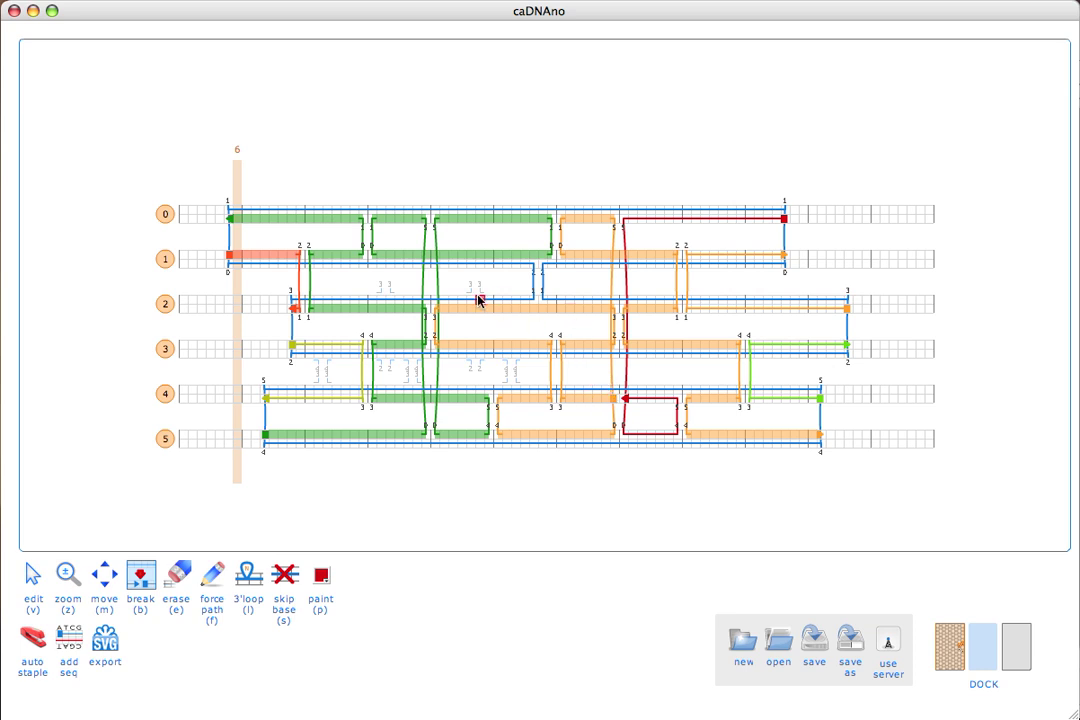
left_click(489, 344)
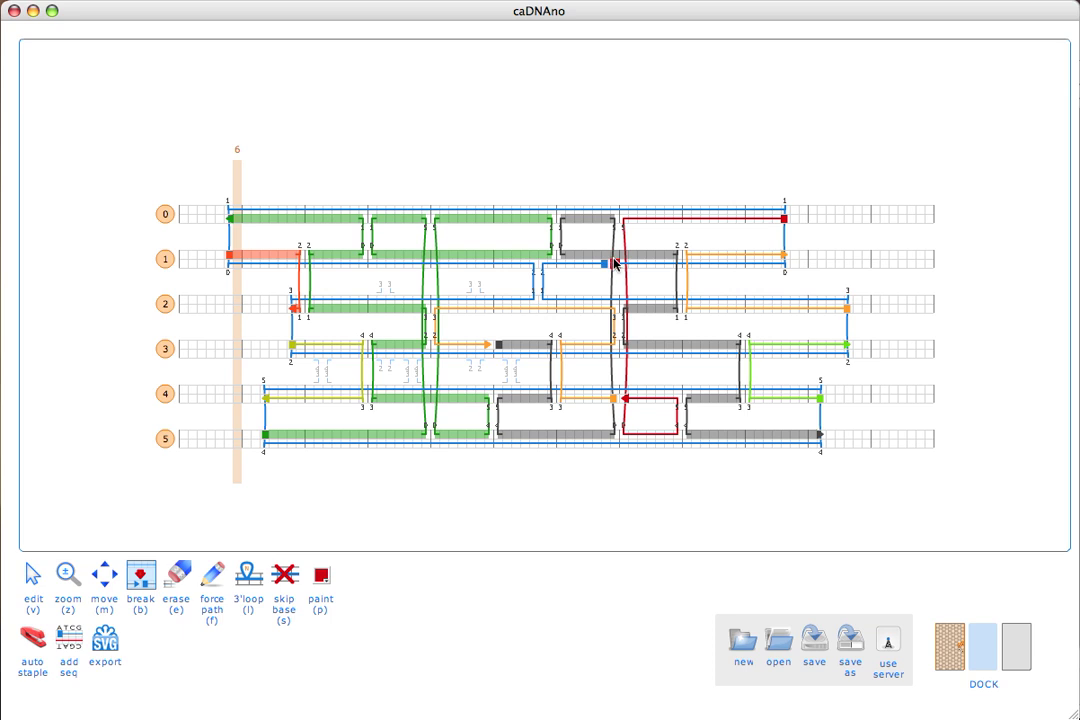
key("v")
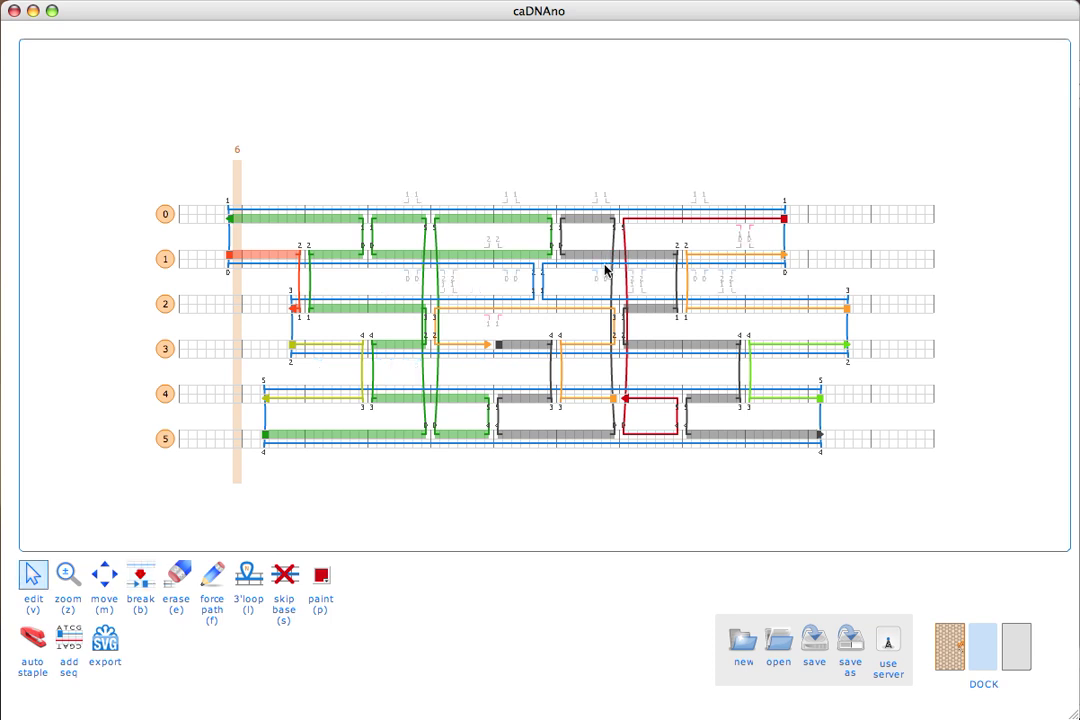
Break the long gray staple on helix 1 at about base 48 and its remaining part on helix 5 at about base 62
key("b")
left_click(615, 256)
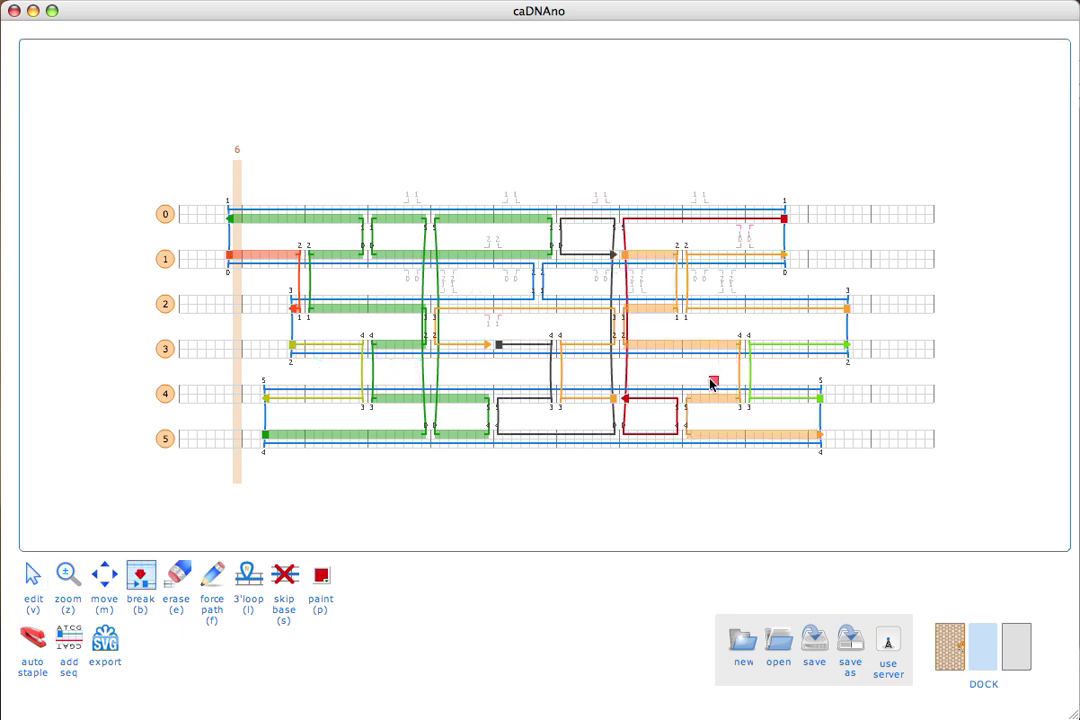
left_click(741, 434)
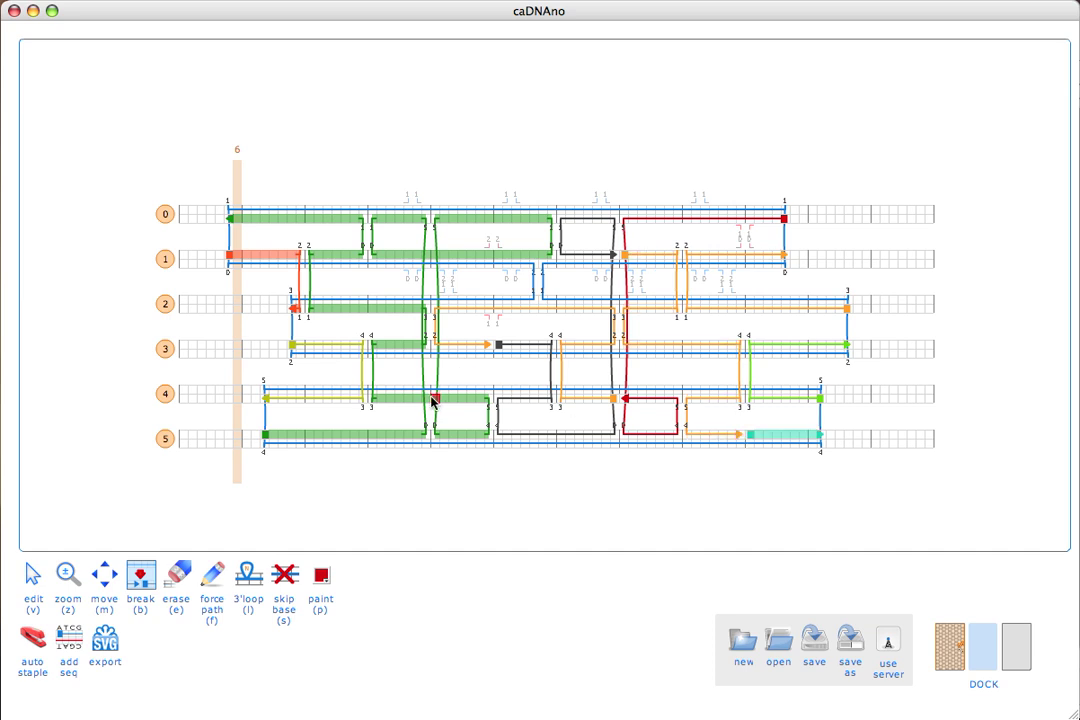
Break the long green staple on helix 1 at about base 27, then its remaining part on helix 4 at base 27 and helix 2 at base 20
left_click(430, 255)
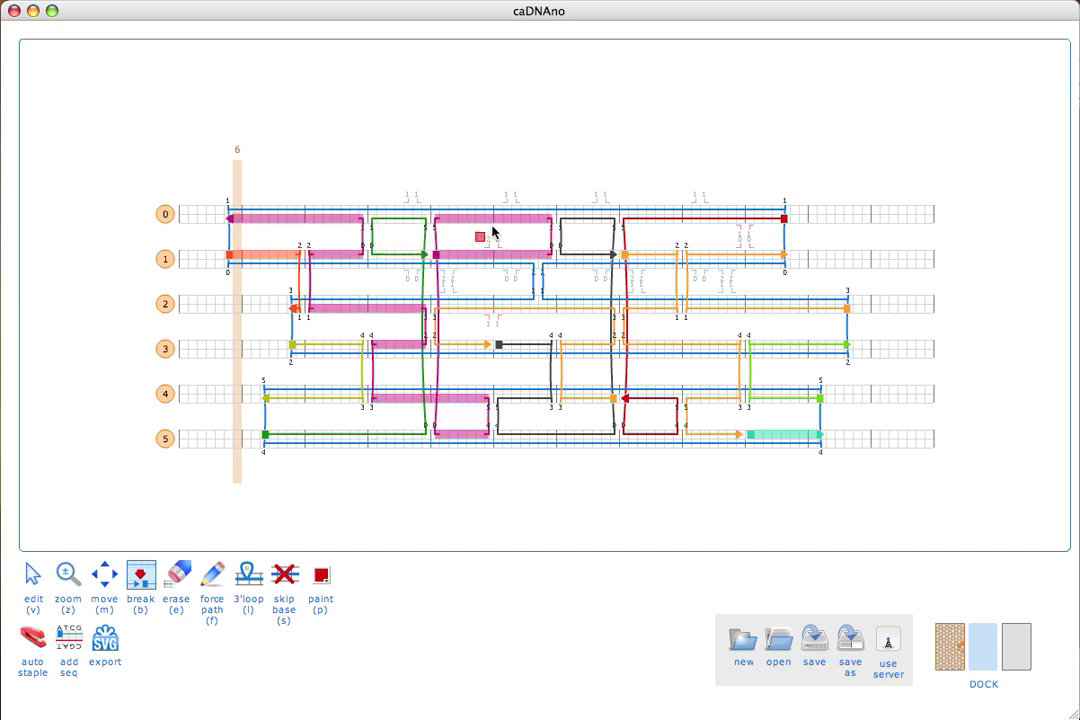
left_click(426, 398)
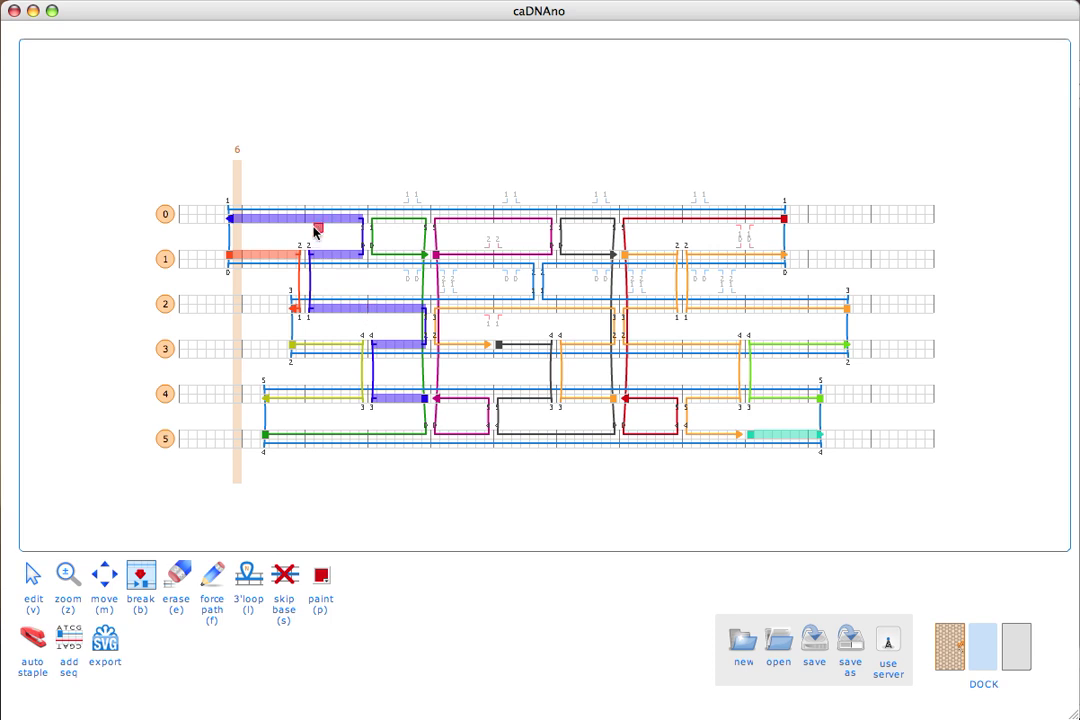
left_click(366, 308)
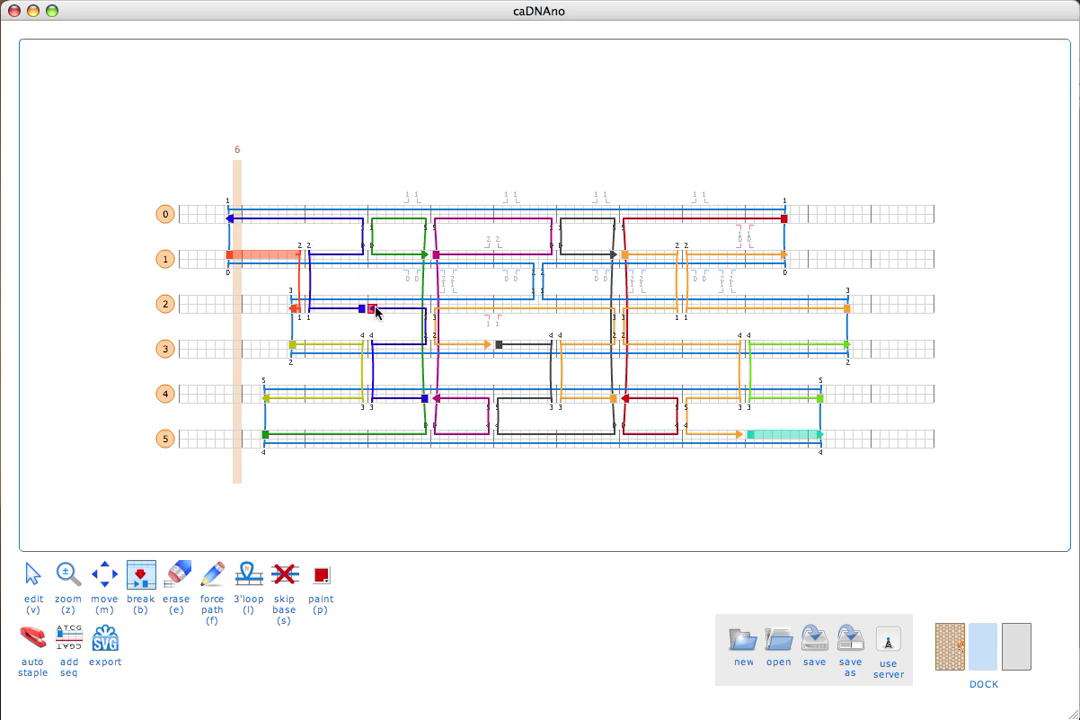
Remove the pair of staple crossovers between helices 1 and 2 at bases 13 and 14
key("v")
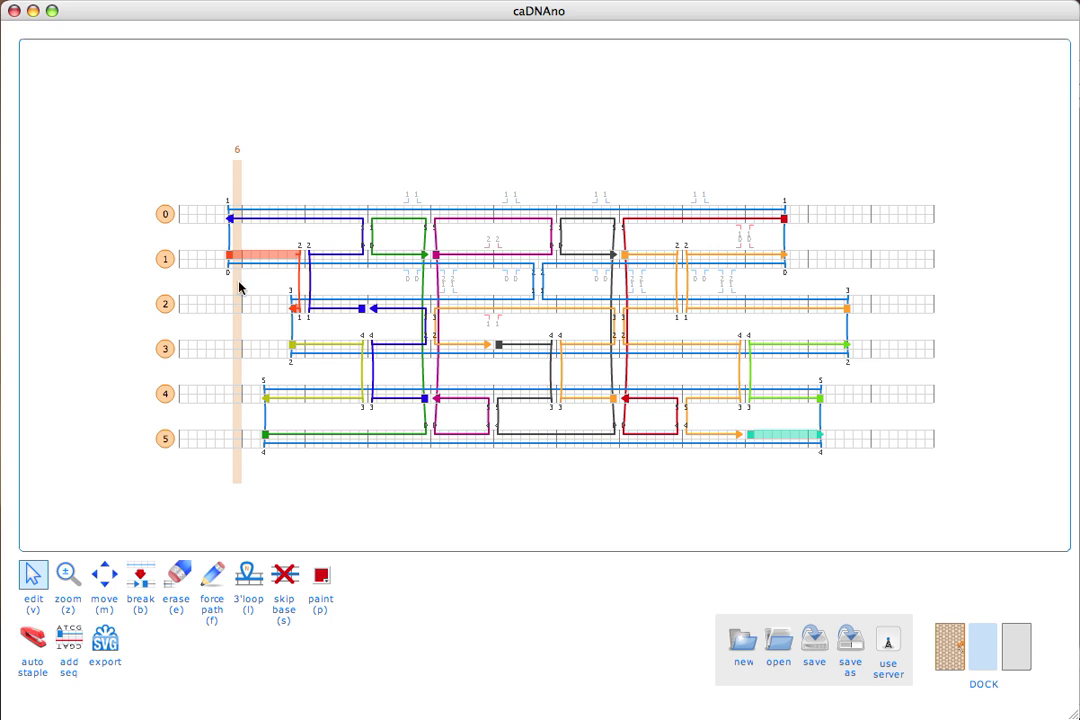
left_click(301, 252)
left_click(310, 253)
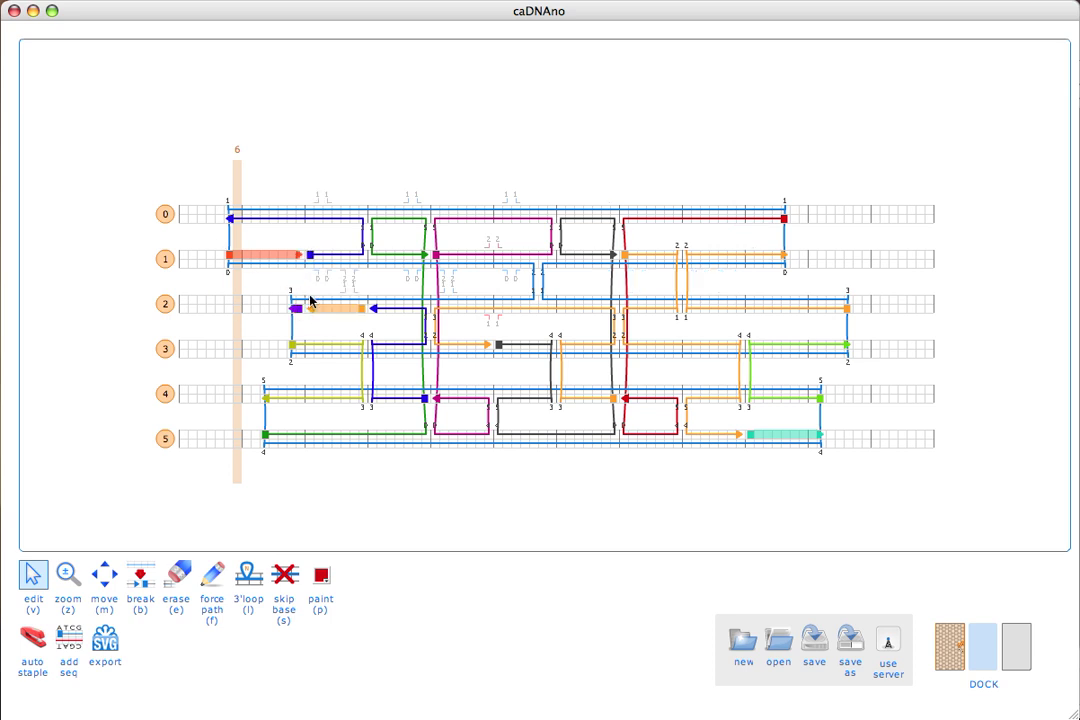
Merge the adjoining staple ends at bases 13 and 14 on helices 2 and 1, and at bases 20 and 21 on helix 2
left_click(309, 312)
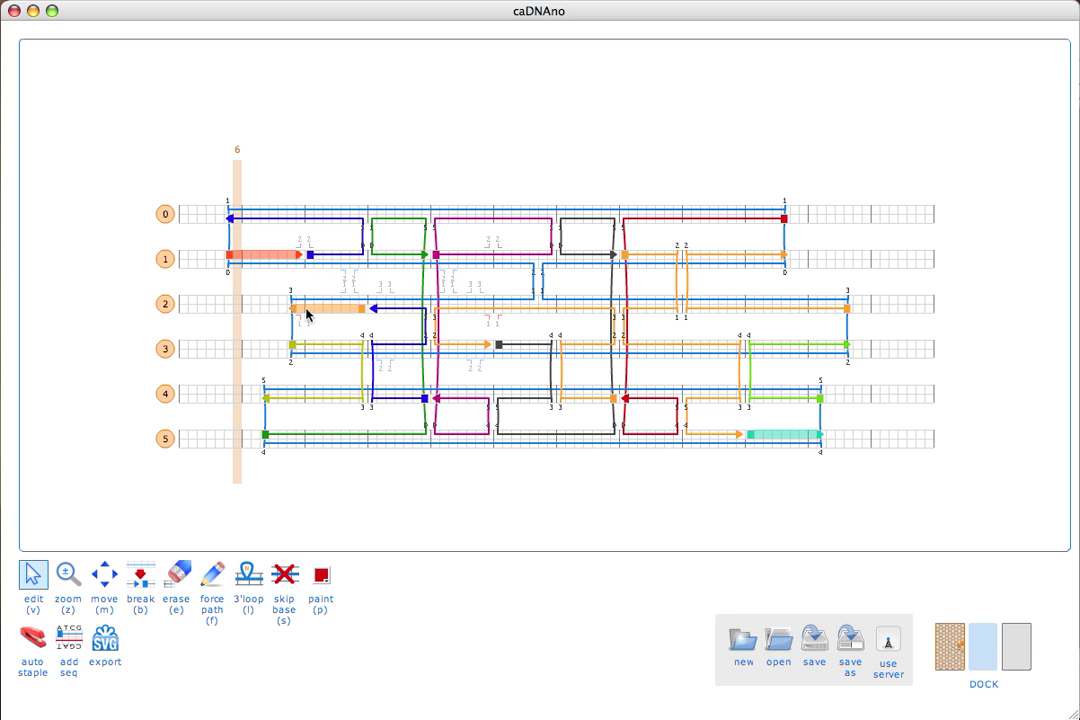
left_click(298, 256)
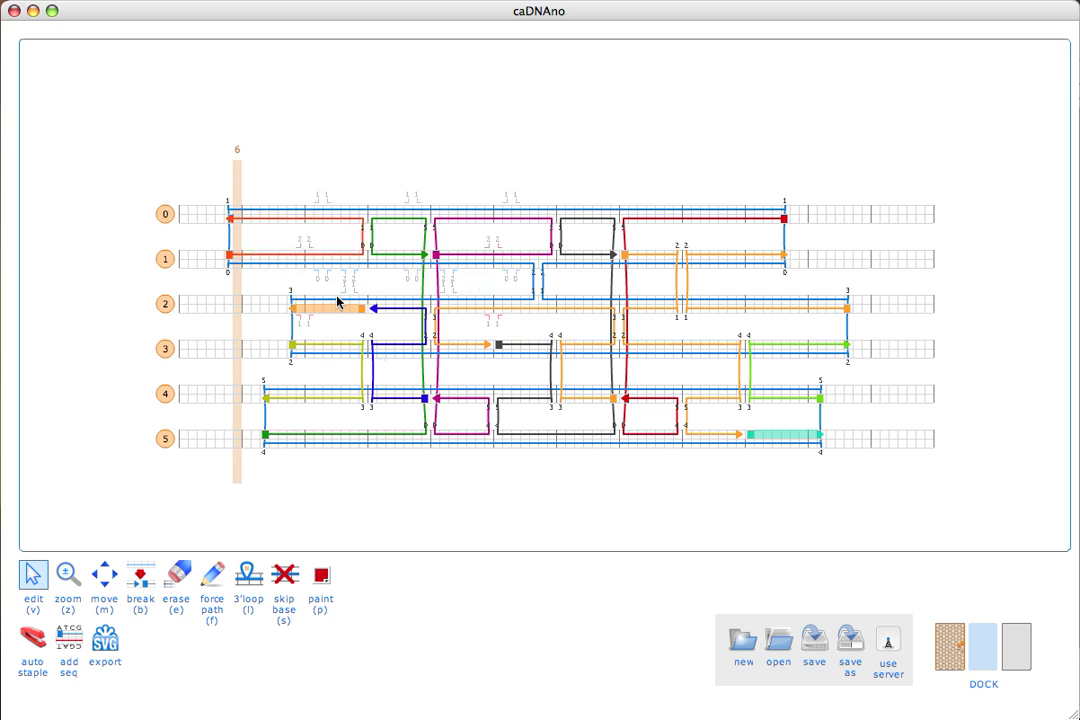
left_click(371, 312)
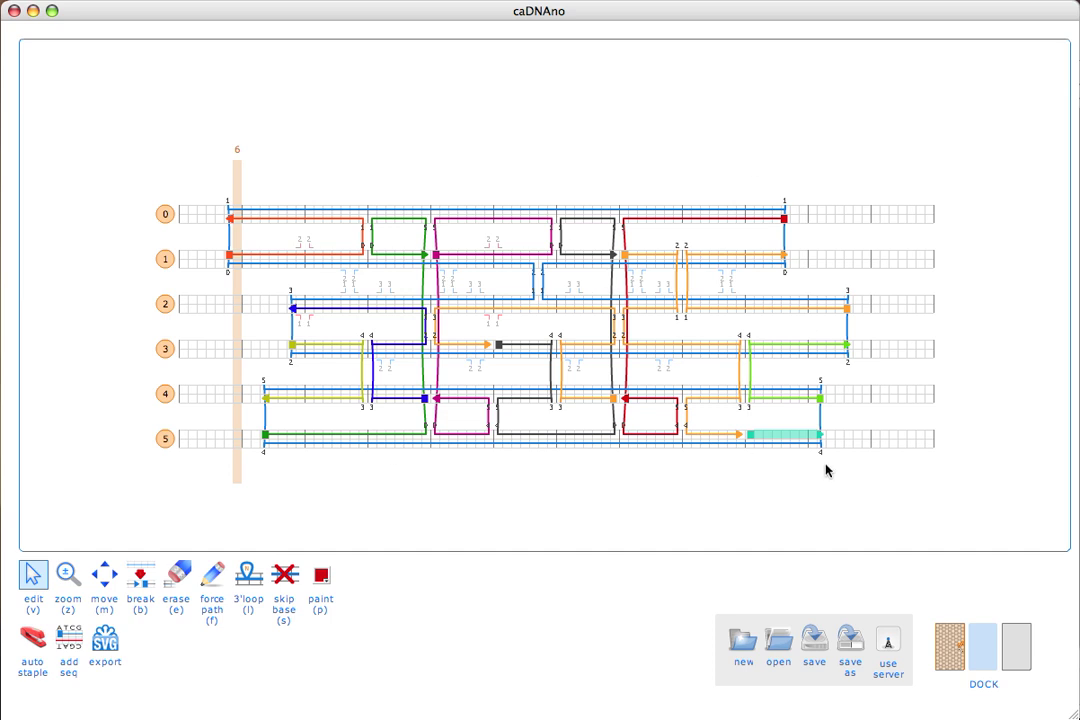
Rejoin the split staple on helix 5 at about base 62 and break it instead on helix 3 at about base 55
left_click(740, 440)
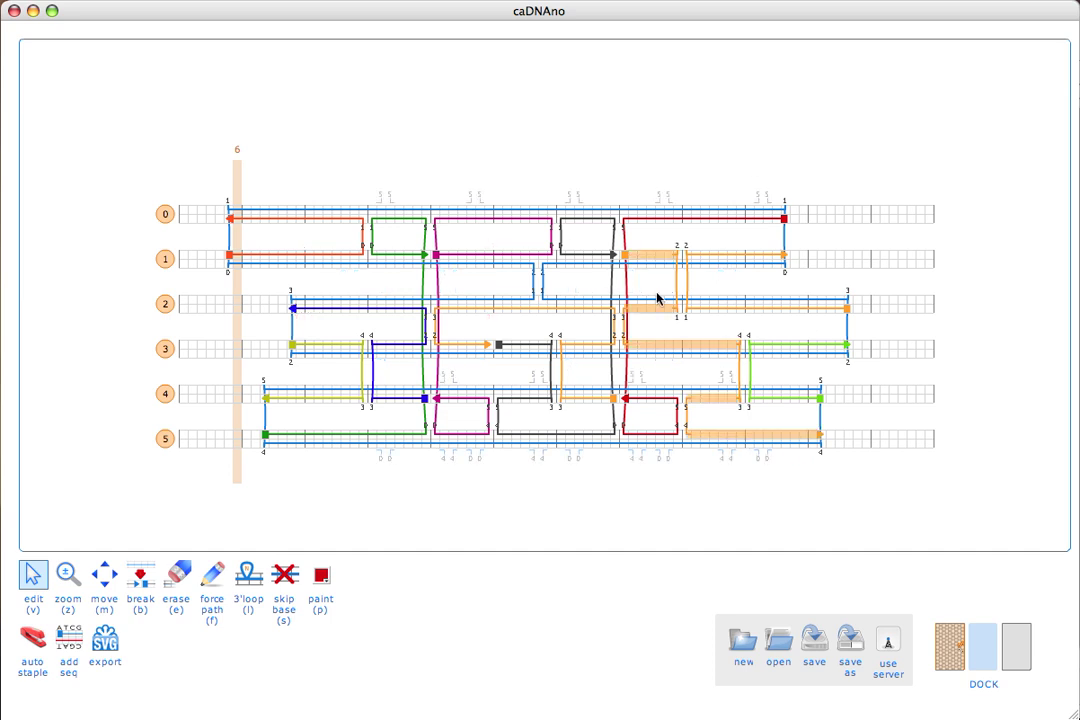
key("b")
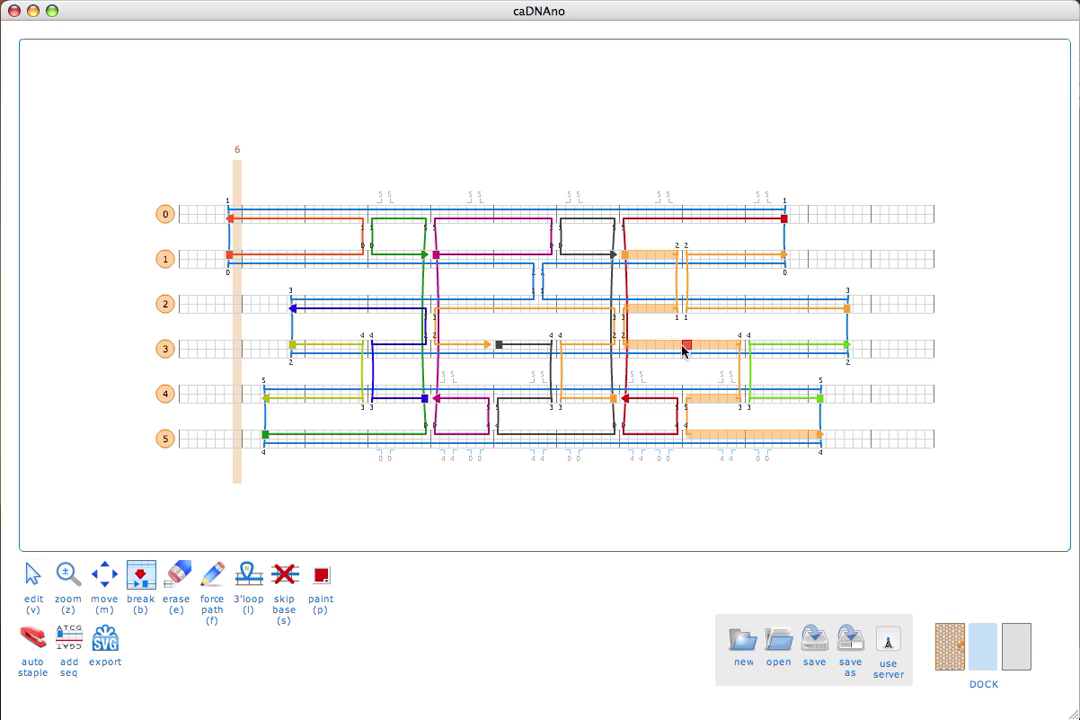
left_click(679, 350)
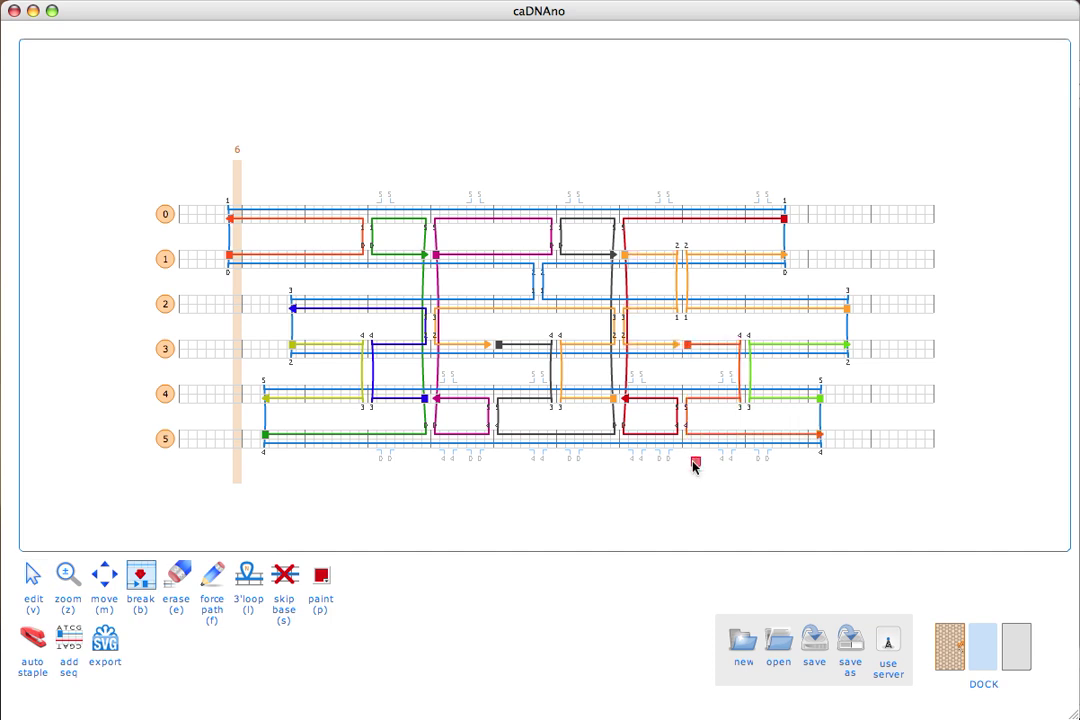
key("v")
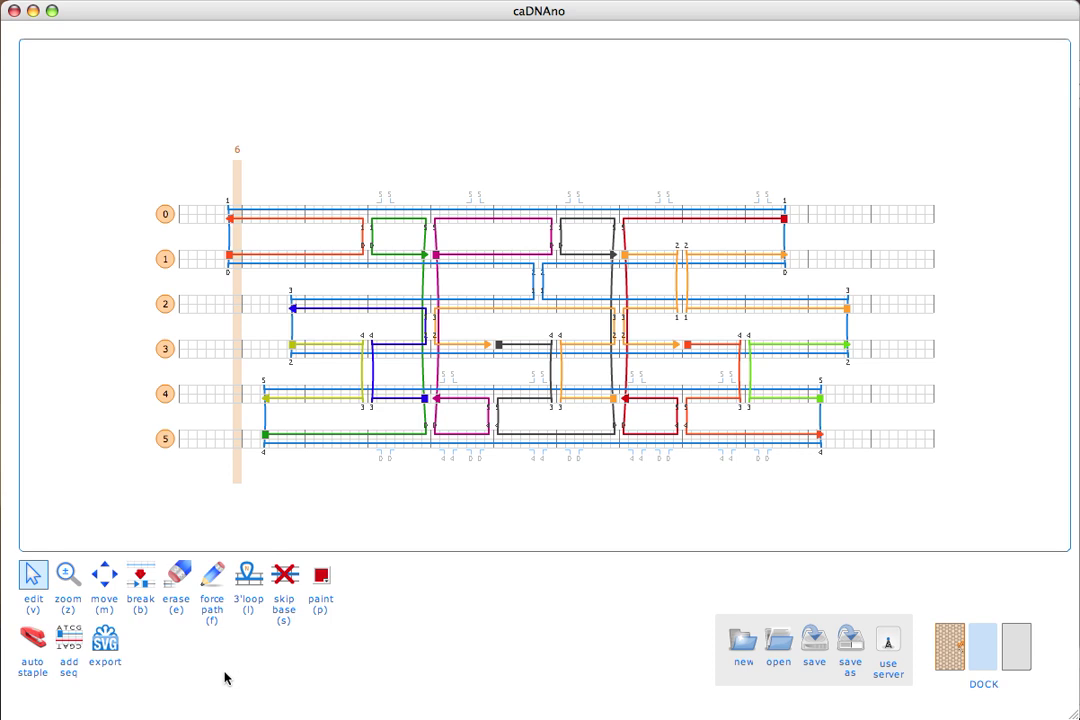
Break the circular scaffold on helix 0 at about base 13 to give it a starting point for the sequence
left_click(69, 637)
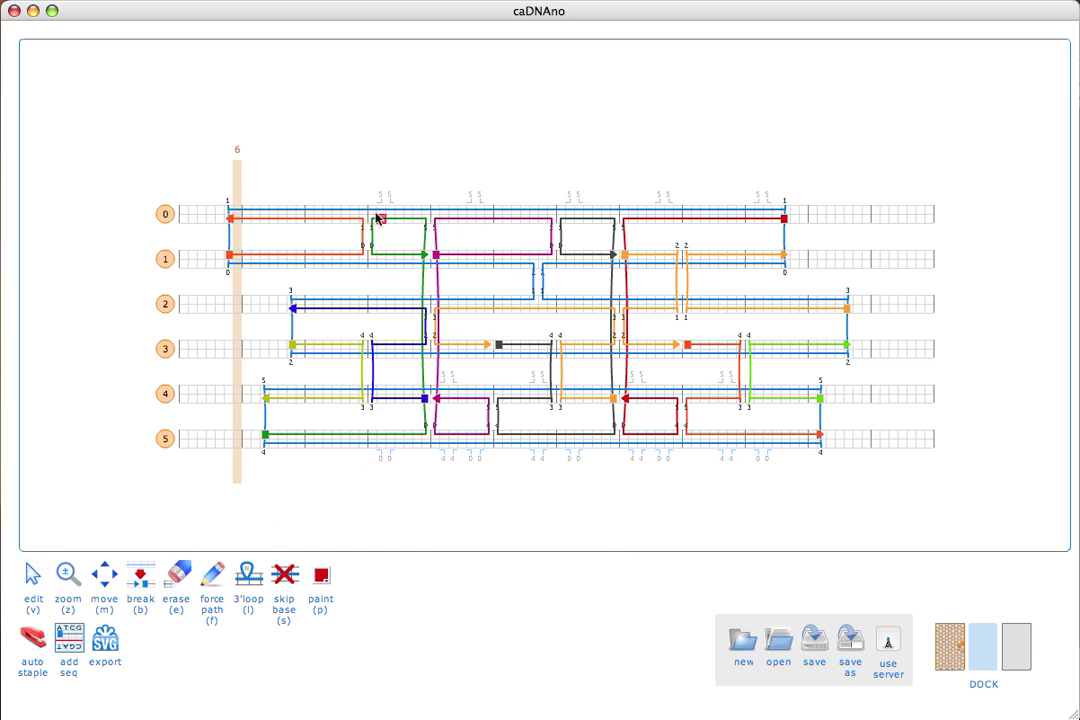
left_click(141, 583)
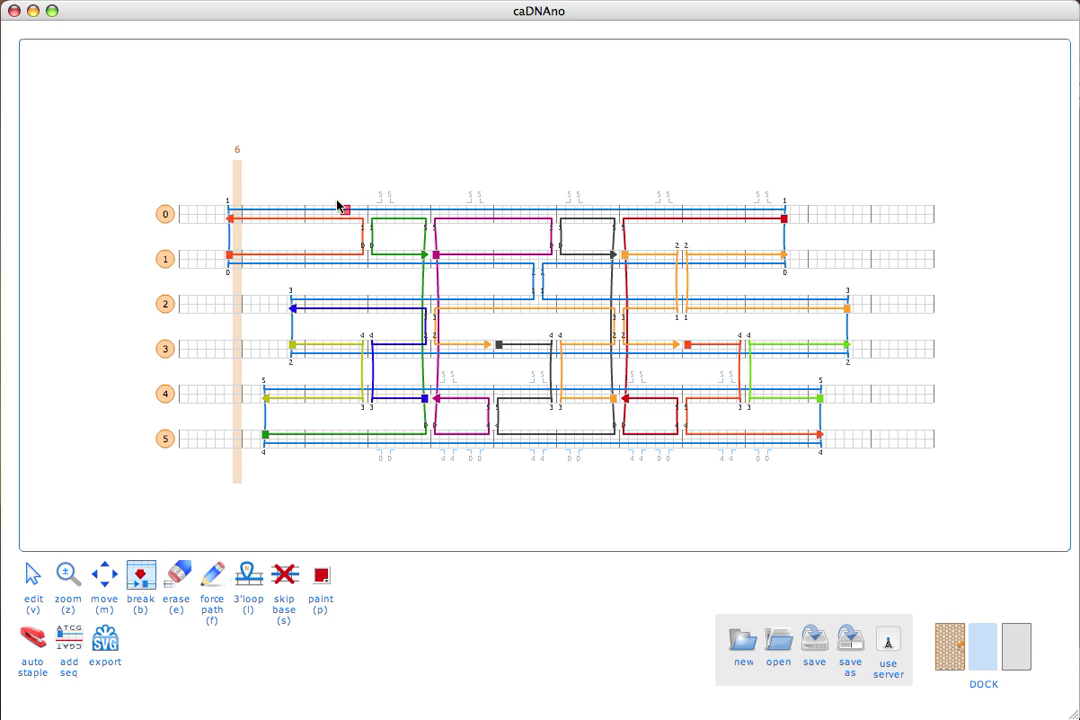
left_click(304, 211)
key("v")
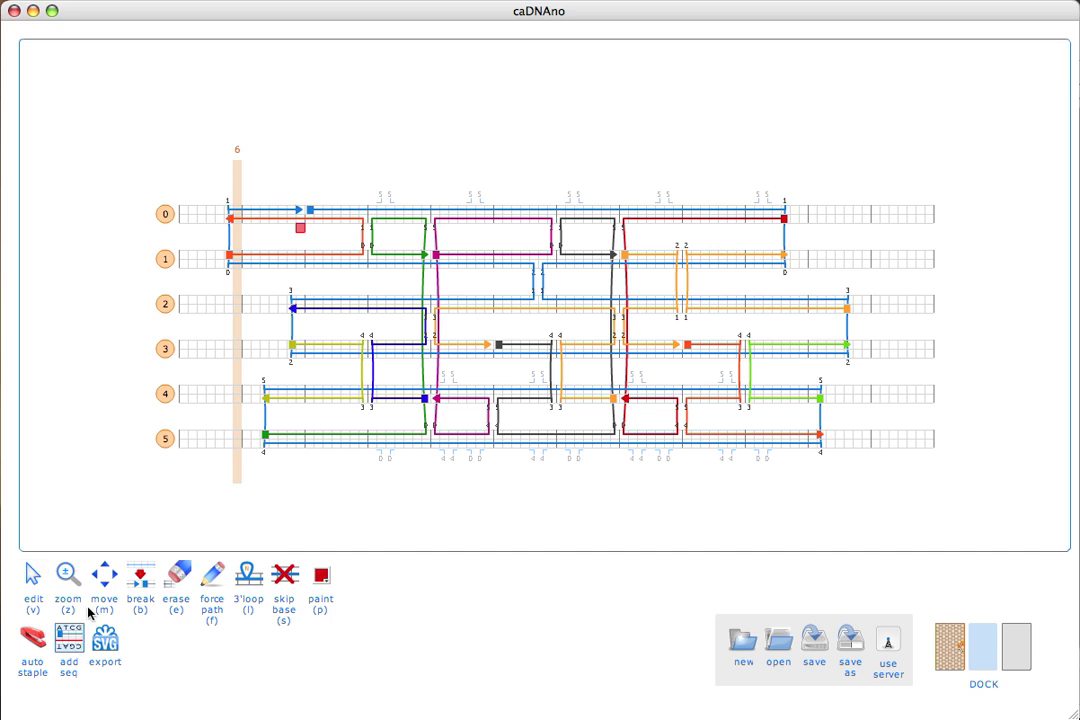
Apply the M13mp18 scaffold sequence starting at 0[14], review the staple results and close them
left_click(311, 213)
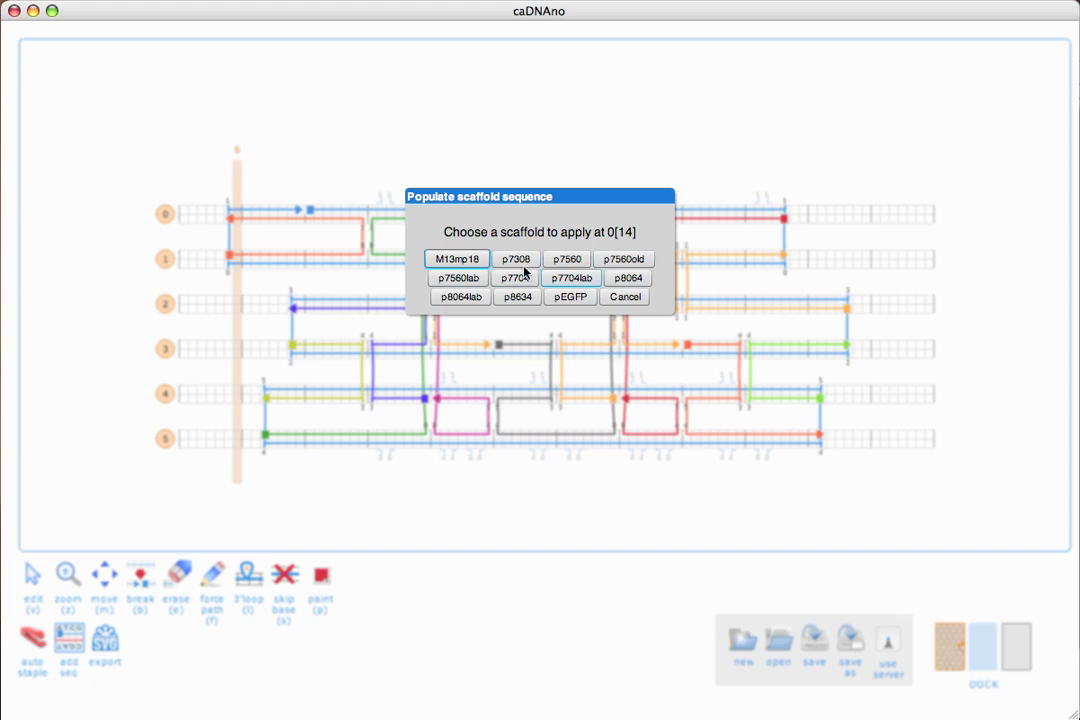
left_click(470, 262)
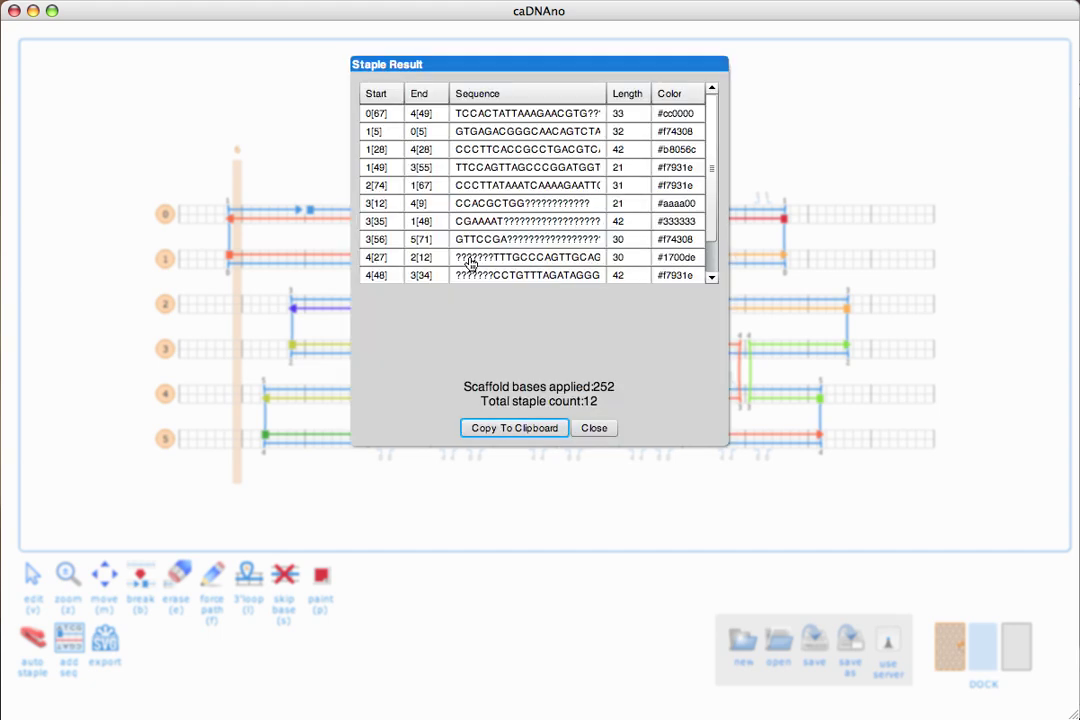
left_click(494, 276)
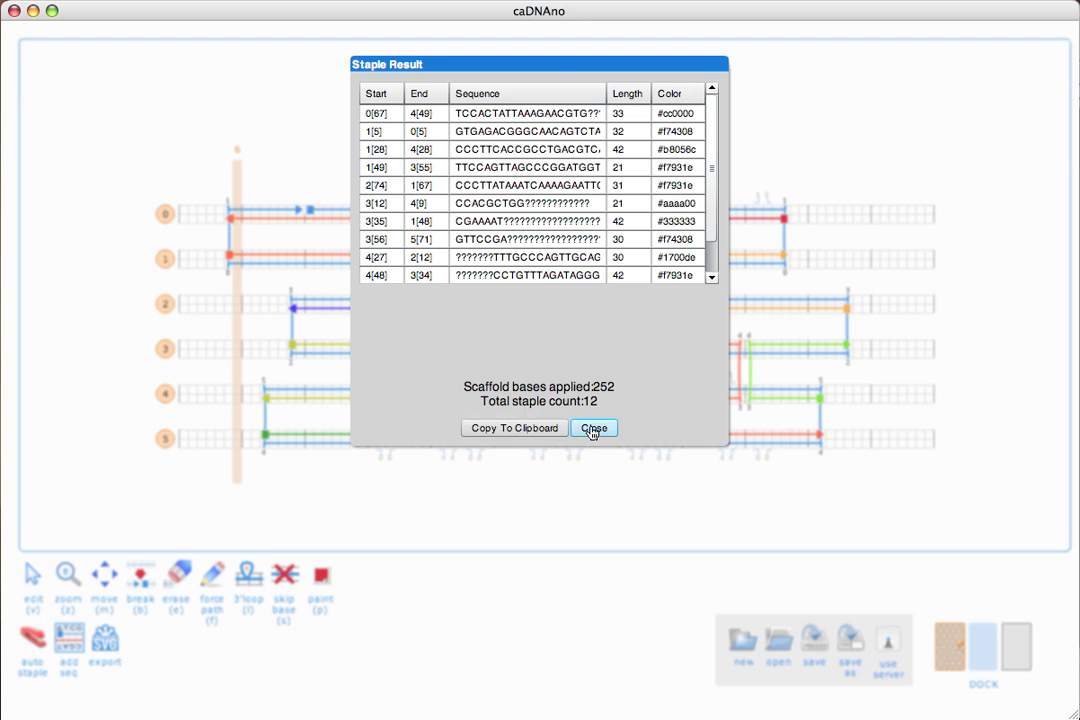
left_click(592, 430)
key("v")
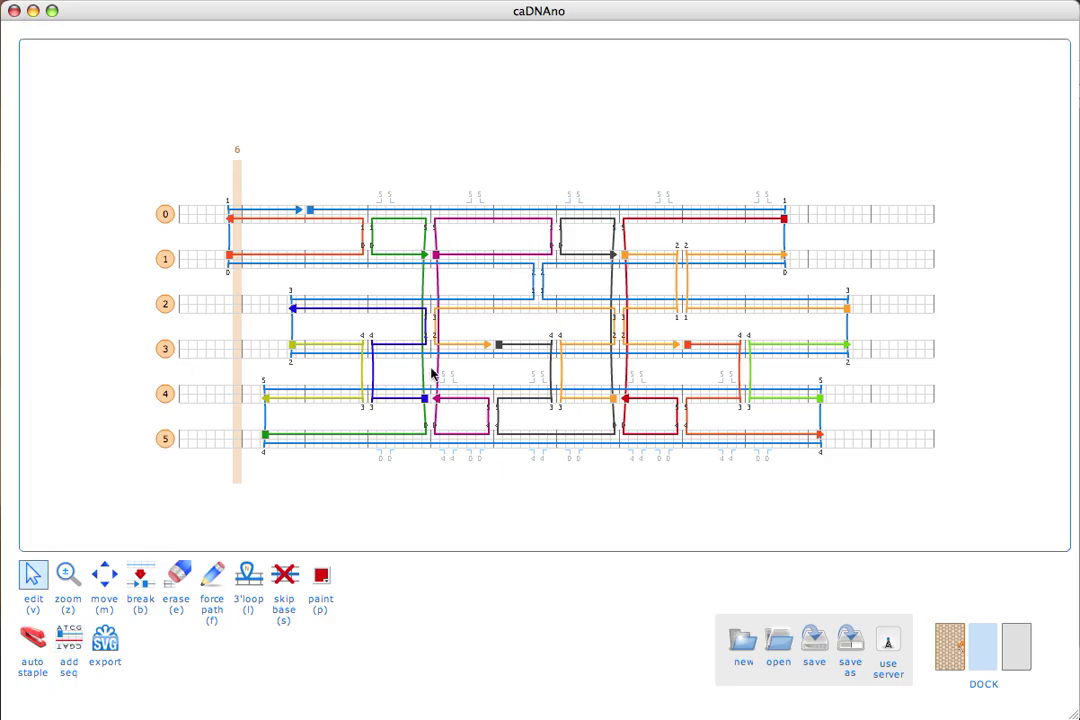
Add a scaffold crossover between helices 3 and 4 at about base 36 to link the two scaffold loops
left_click(519, 357)
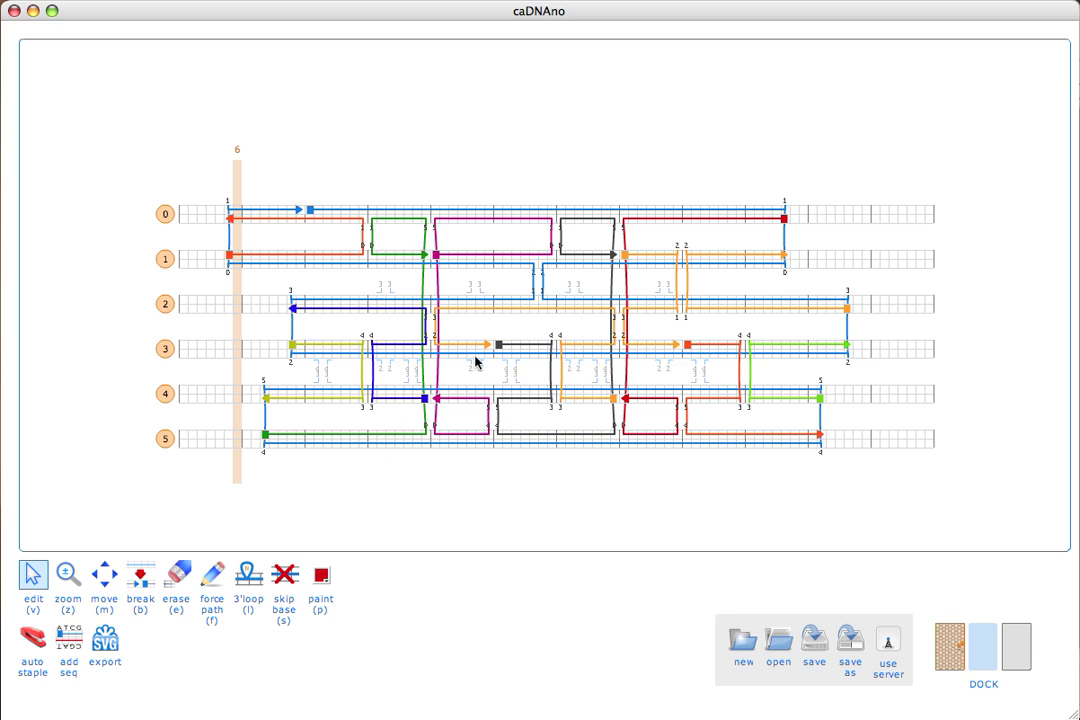
left_click(506, 366)
left_click(506, 366)
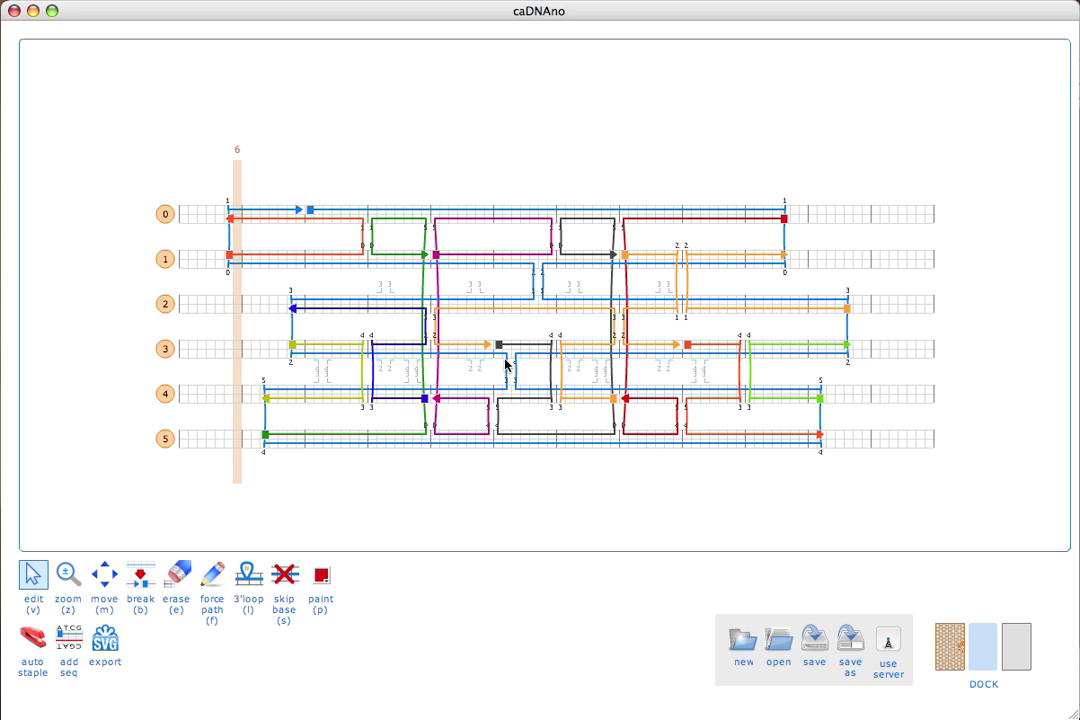
Remove the staple crossovers between helices 3 and 4 at bases 41 and 42, and merge the cut staple ends along each helix
left_click(552, 341)
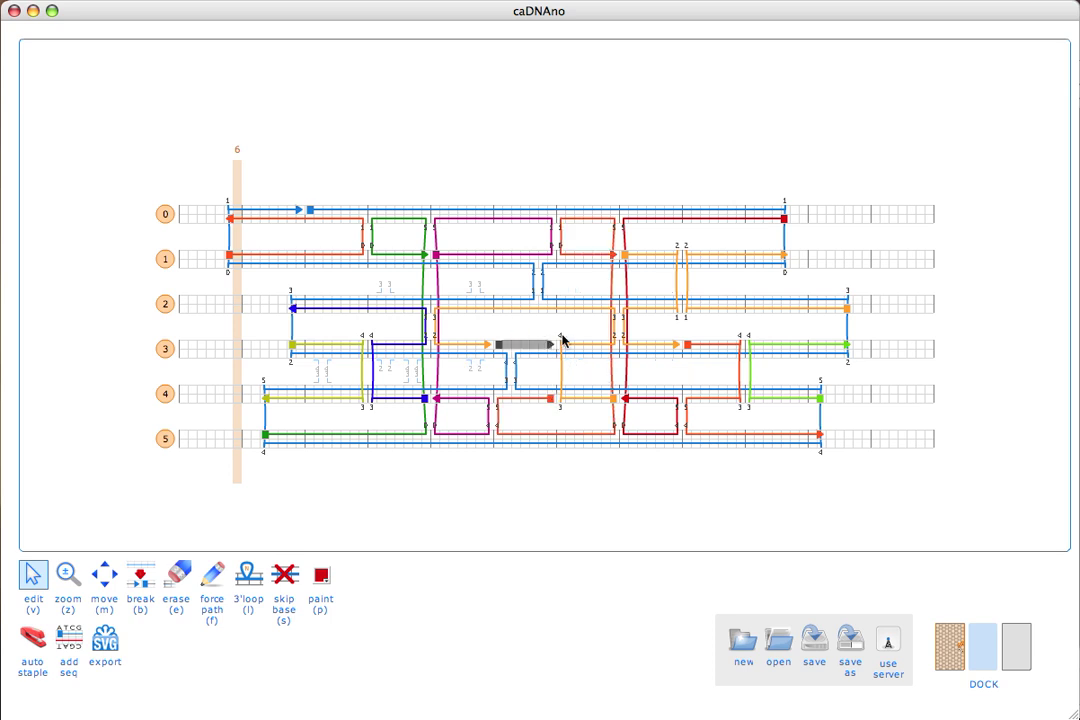
left_click(560, 343)
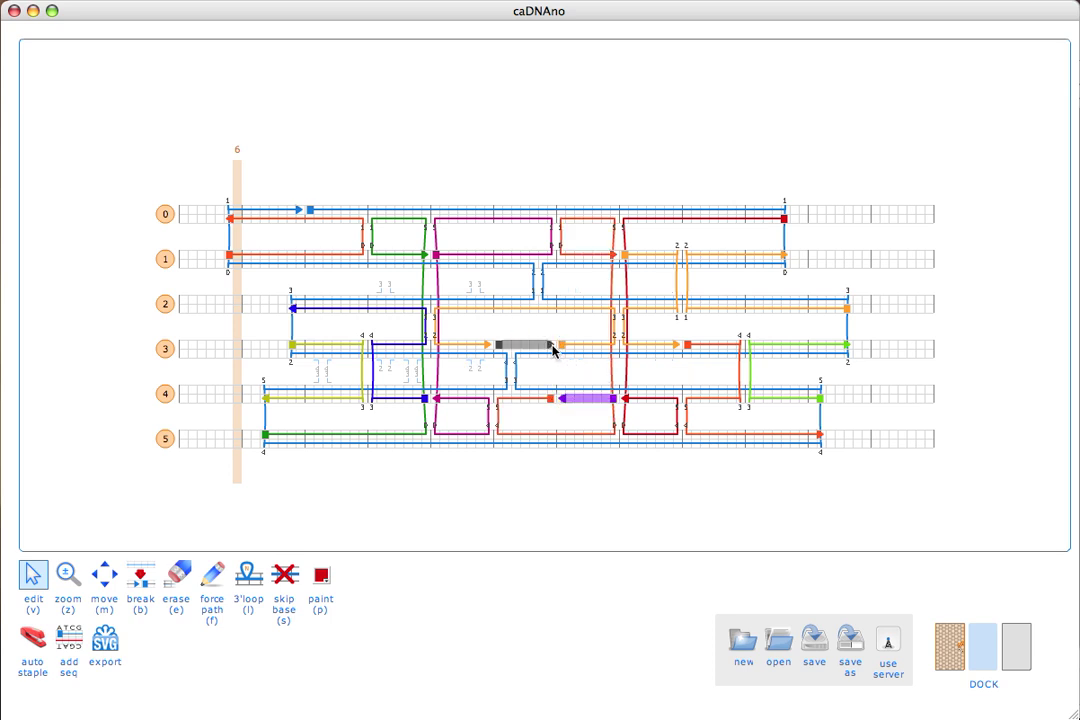
left_click(553, 347)
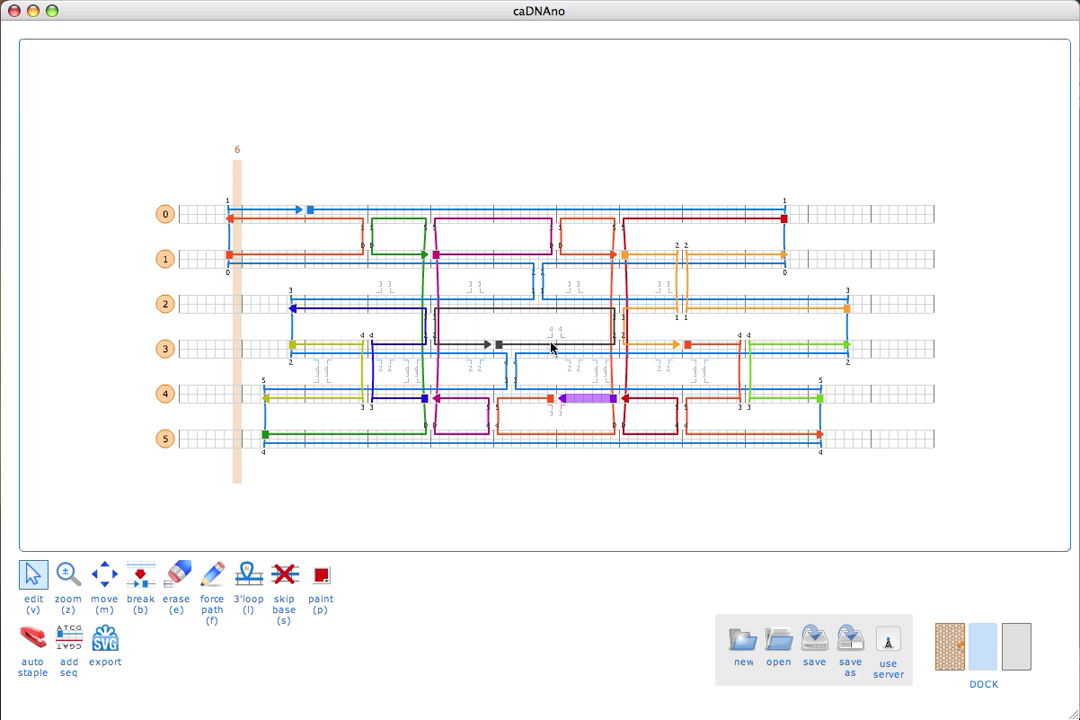
left_click(553, 401)
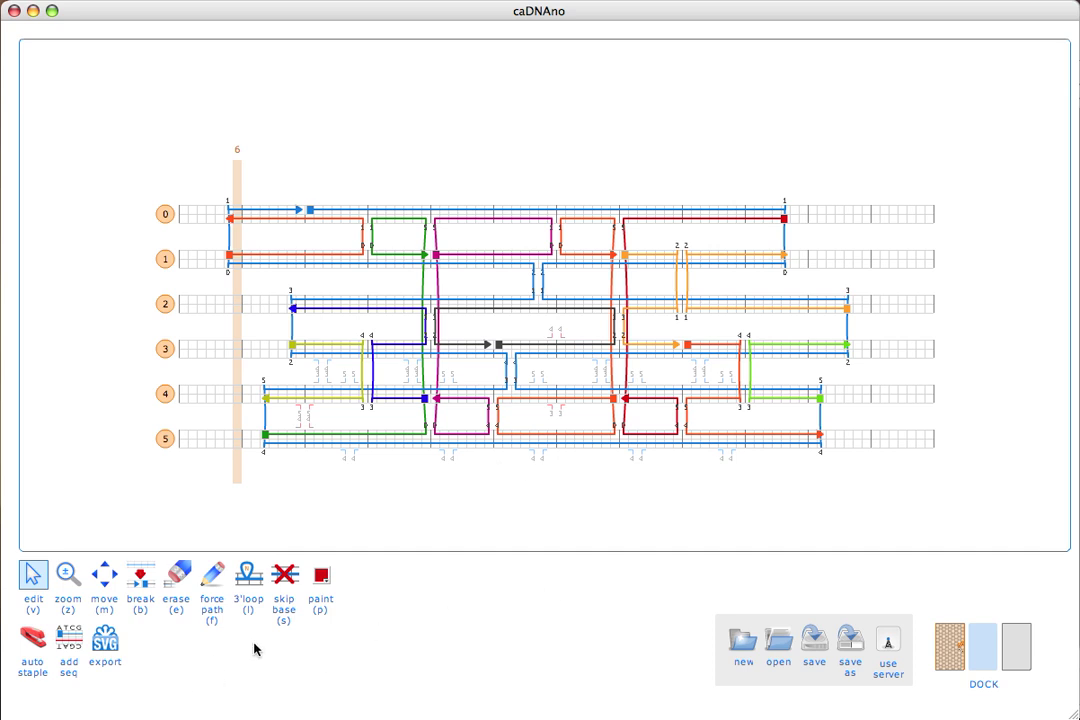
Apply the M13mp18 sequence to the rerouted scaffold starting at 0[14] and look through the staple list
left_click(74, 647)
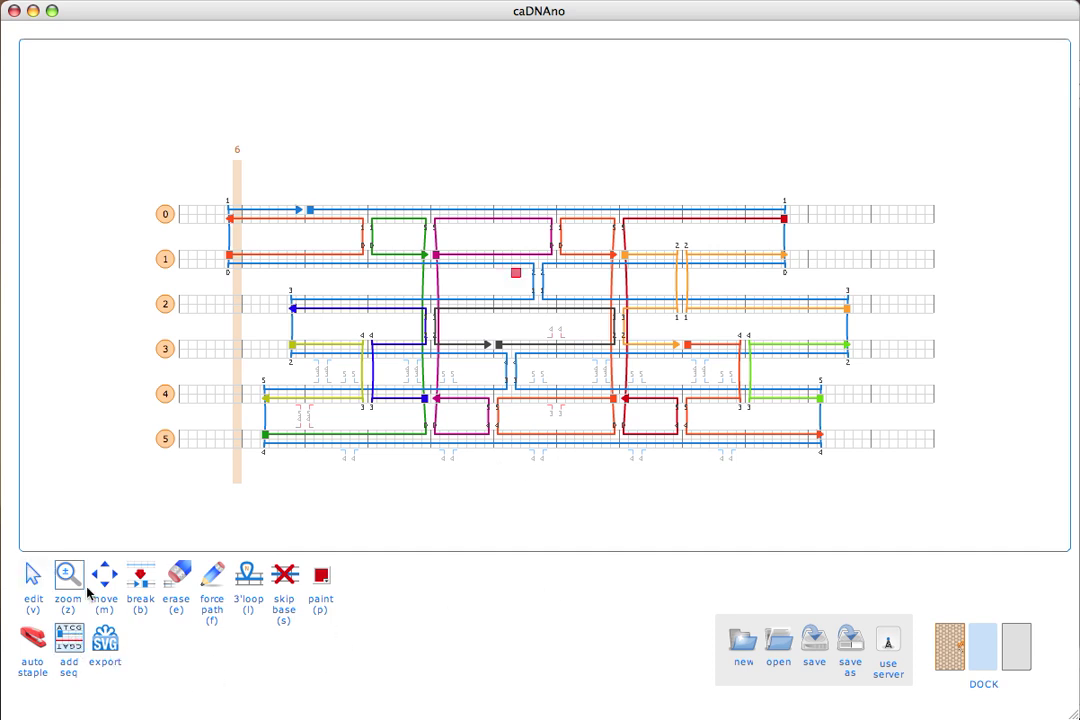
left_click(310, 212)
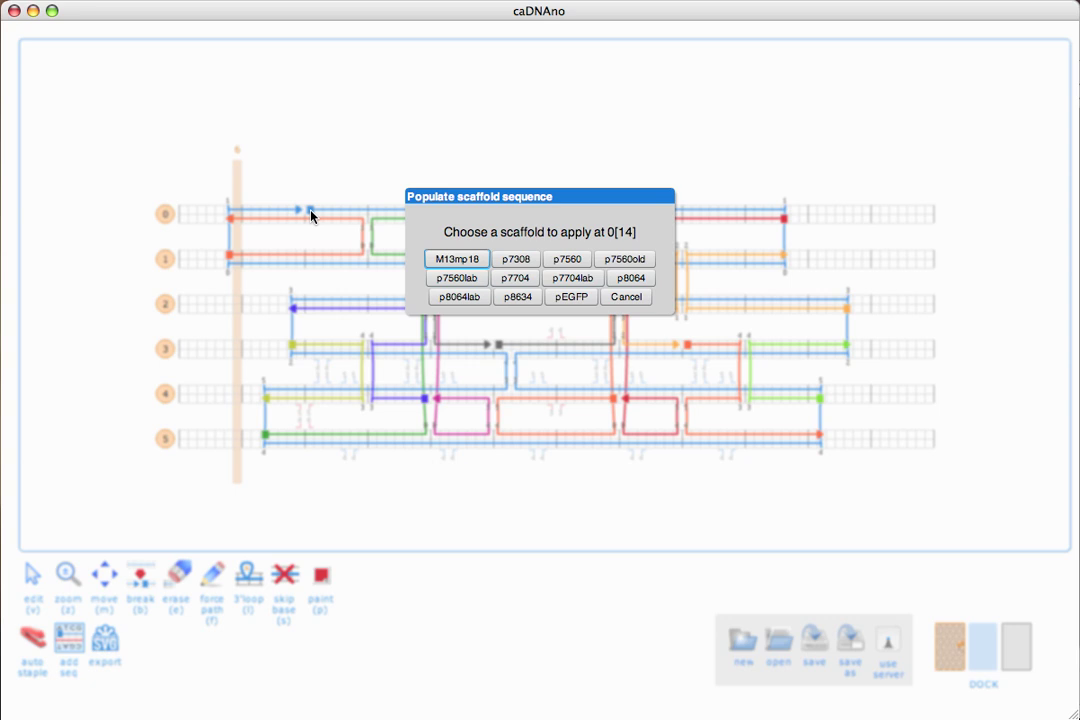
left_click(452, 262)
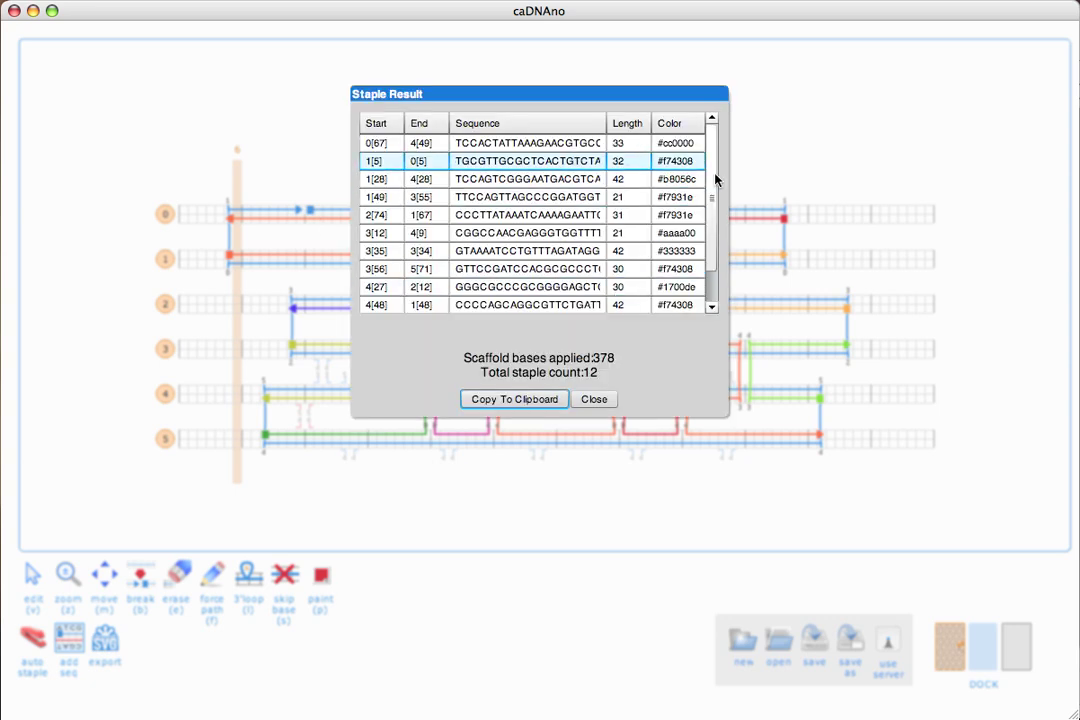
left_click_drag(714, 171, 714, 145)
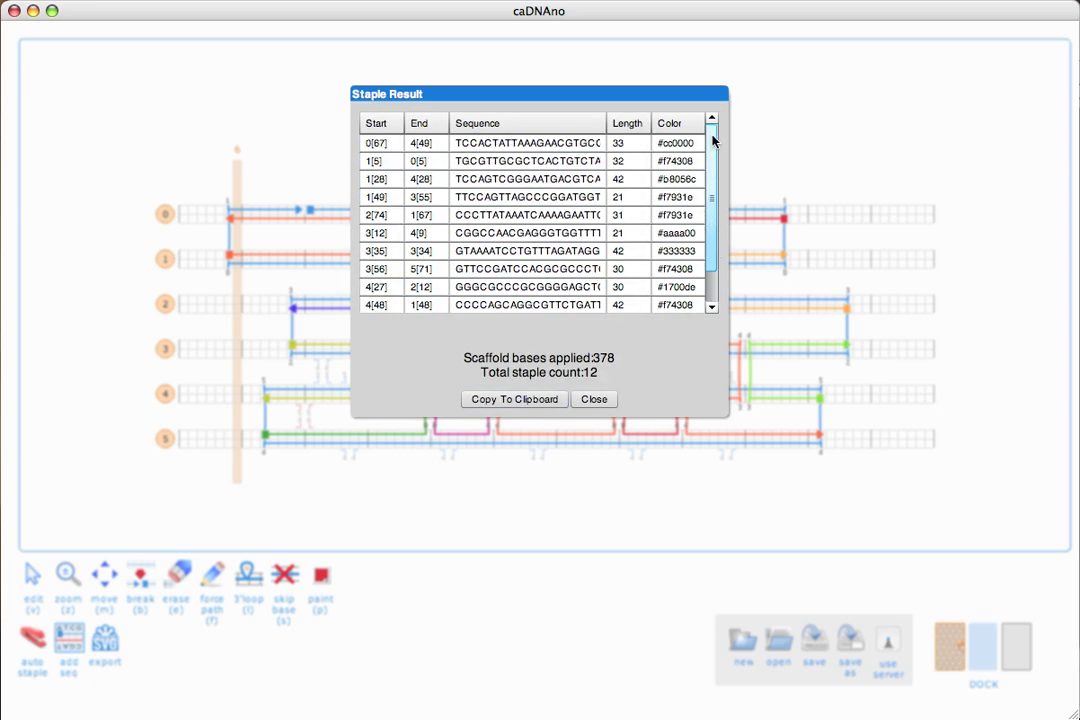
Copy the staple results to the clipboard, paste them into the blank spreadsheet from cell B2, and return to caDNAno
left_click(495, 399)
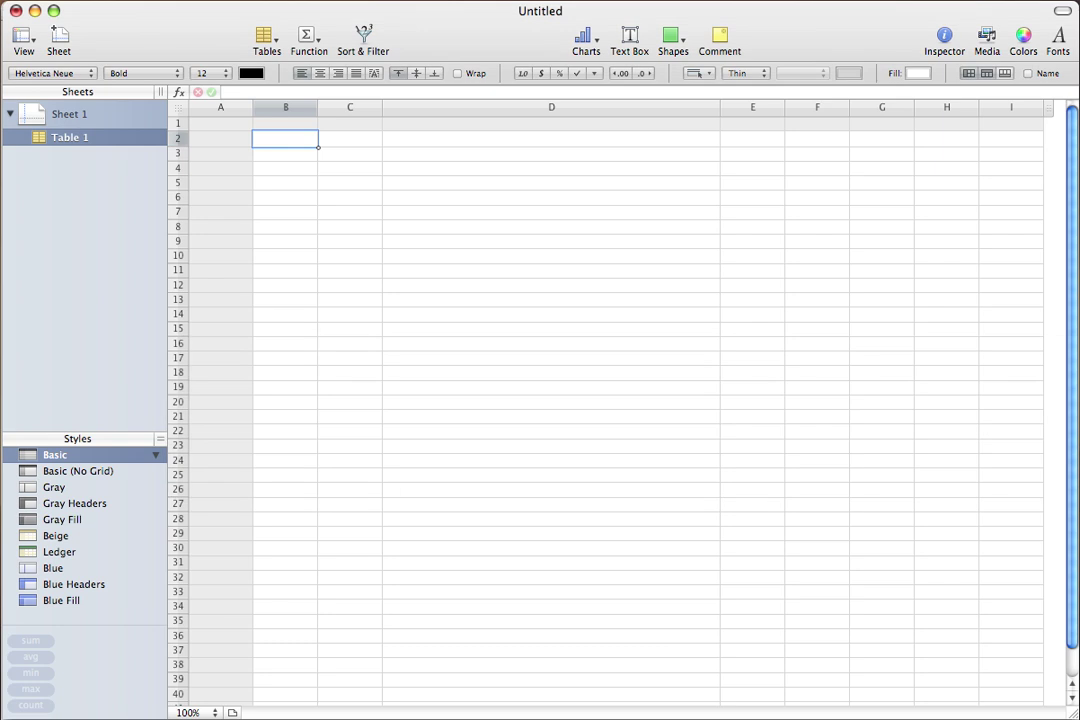
type("Start\tEnd\tSequence\tLength\tColor 0[67]\t4[49]\tTCCACTATTAAAGAACGTGCCGCCTGTGGTTTG\t33\t#cc0000 1[5]\t0[5]\tTGCGTTGCGCTCACTGTCTATCACACATTAAT\t32\t#f74308 1[28]\t4[28]\tTCCAGTCGGGAATGACGTCAAAGGGCGAGCAACAGGCGTATT\t42\t#b8056c 1[49]\t3[55]\tTTCCAGTTAGCCCGGATGGTG\t21\t#f7931e 2[74]\t1[67]\tCCCTTATAAATCAAAAGAATTGGAACAAGAG\t31\t#f7931e 3[12]\t4[9]\tCGGCCAACGAGGGTGGTTTTT\t21\t#aaaa00 3[35]\t3[34]\tGTAAAATCCTGTTTAGATAGGGTACCTGTCGTGCCAGAGGCG\t42\t#333333 3[56]\t5[71]\tGTTCCGATCCACGCGCCCTGAGAGAGTTGC\t30\t#f74308 4[27]\t2[12]\tGGGCGCCCGCGGGGAGCTGCATTAATGAAT\t30\t#1700de 4[48]\t1[48]\tCCCCAGCAGGCGTTCTGATTGCCCTTCAGACTCCAAGTTGTG\t42\t#f74308 4[71]\t3[74]\tAGCAAGCGGAATCGGCAAAAT\t21\t#57bb00 5[9]\t1[27]\tCTTTTCACCAGTGAGACGGAAAACCGCCCGCTT\t33\t#007200")
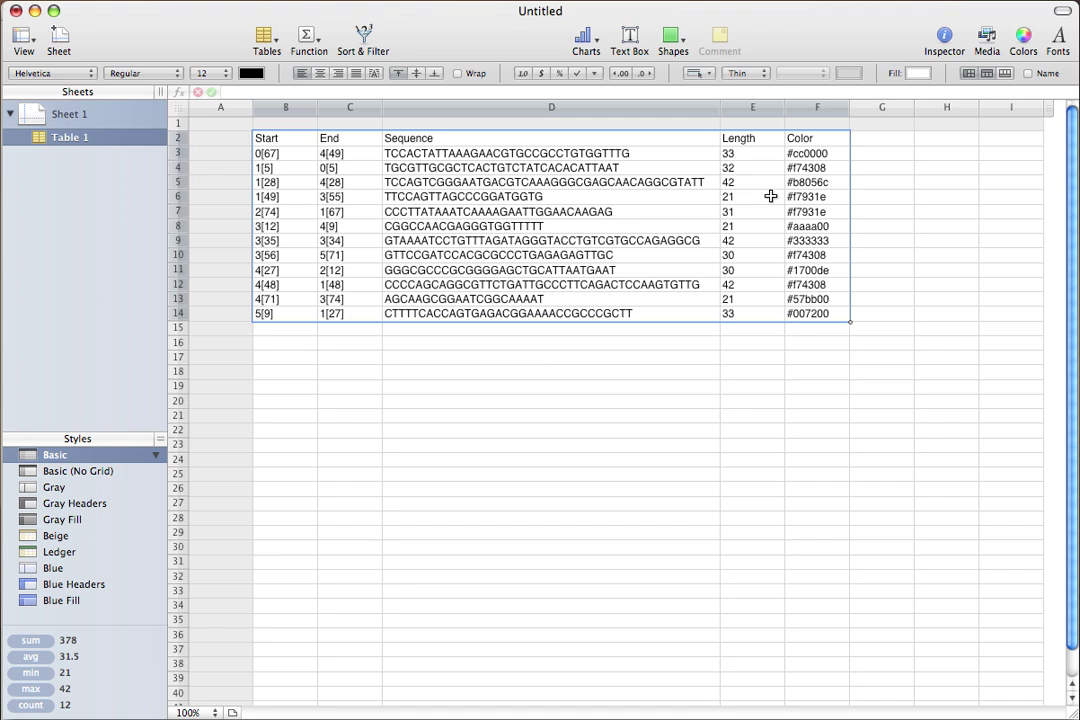
left_click(808, 140)
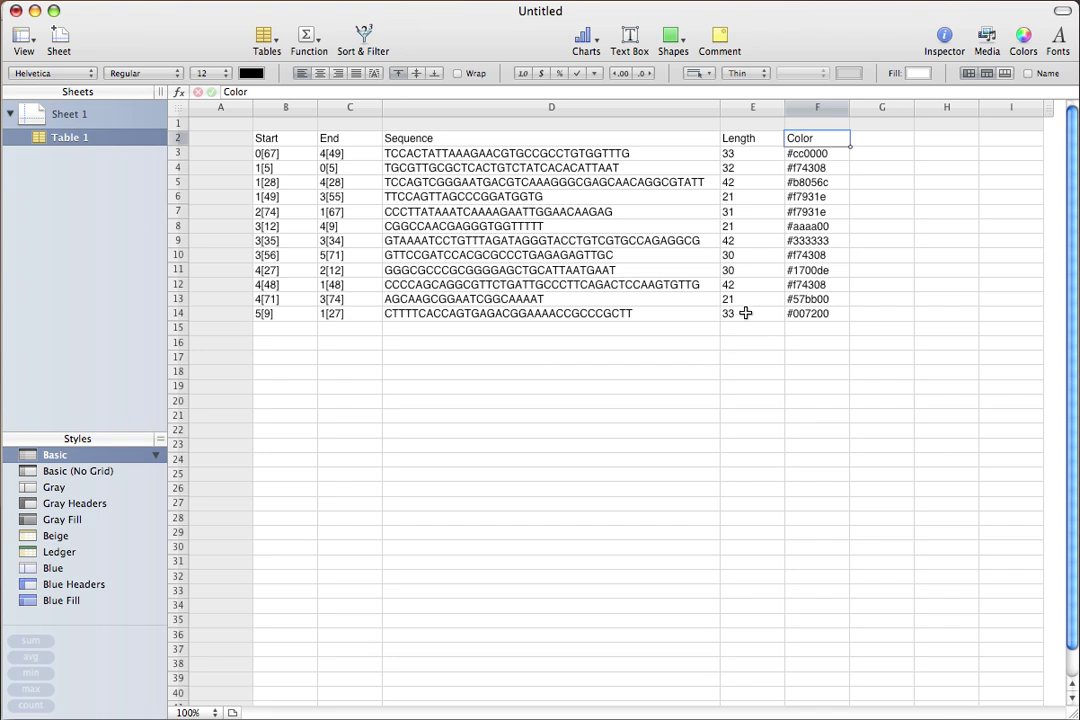
key("super+Tab")
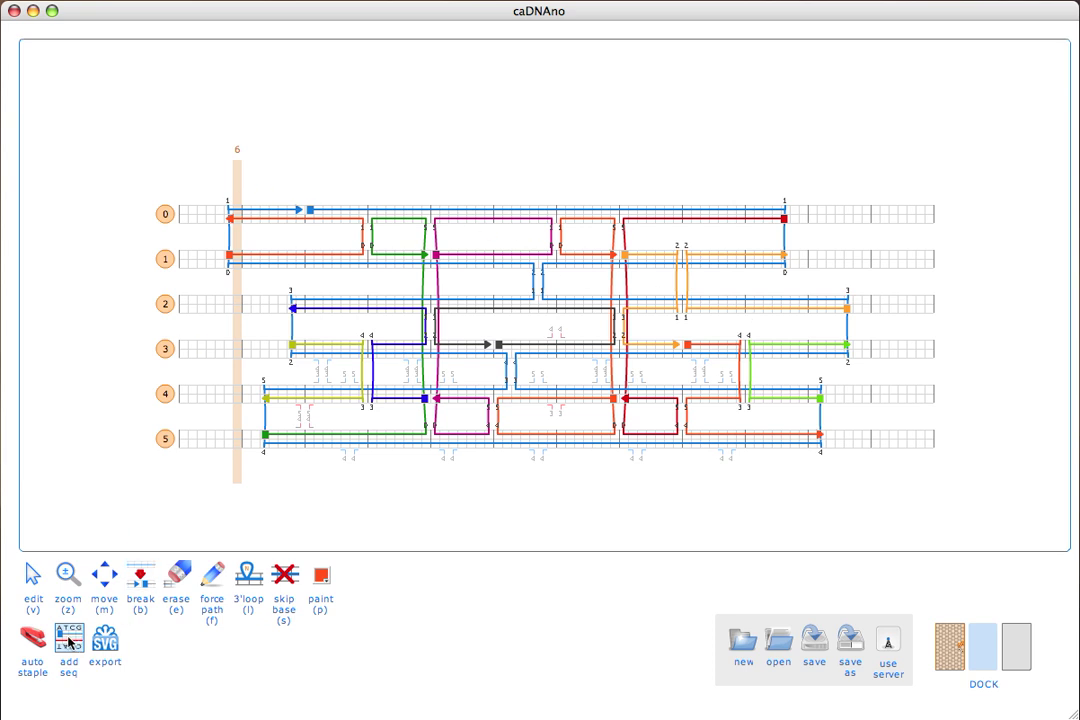
Paint all the staples across the six helices dark red (#cc0000)
left_click(318, 580)
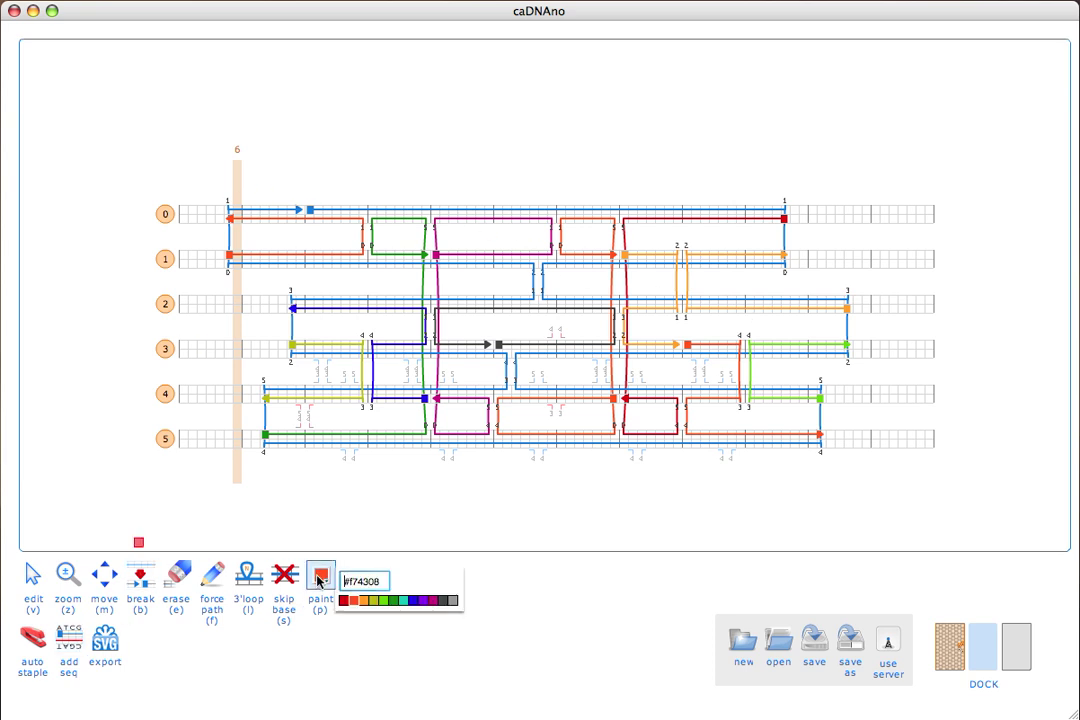
left_click(344, 605)
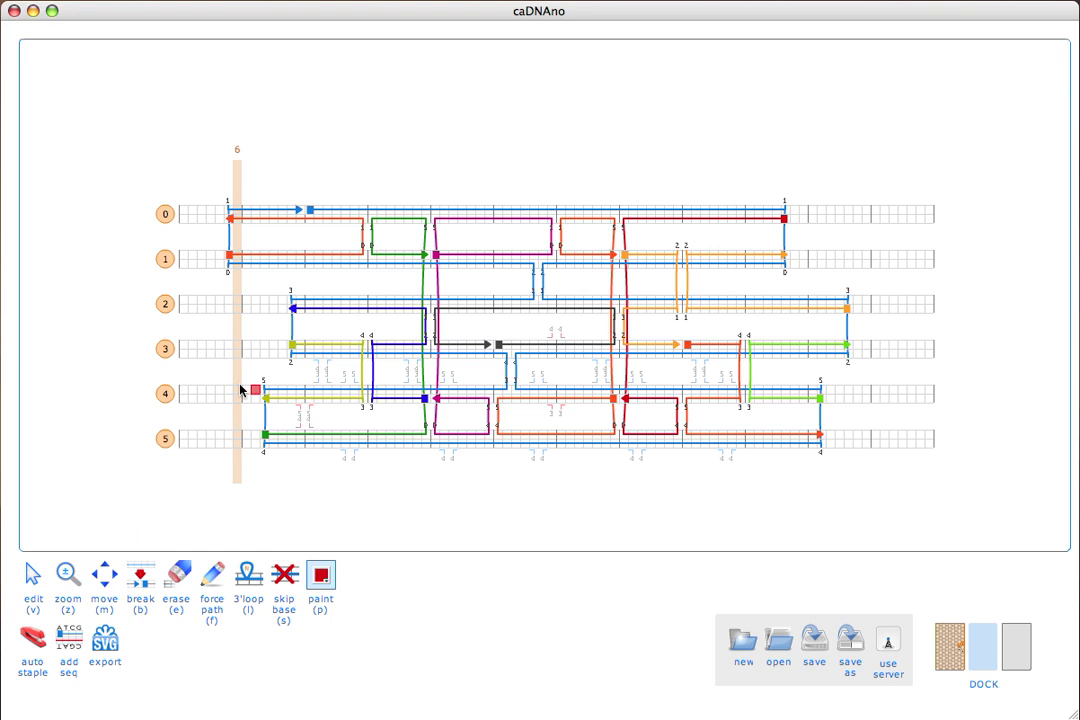
left_click(343, 219)
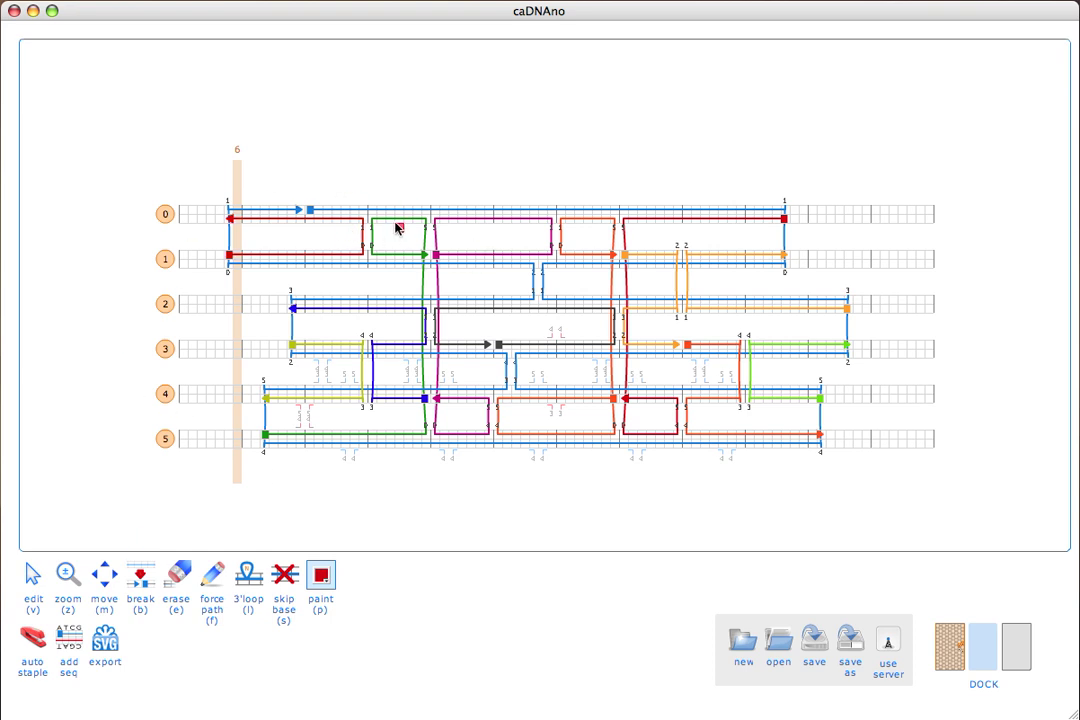
left_click(397, 228)
left_click(458, 224)
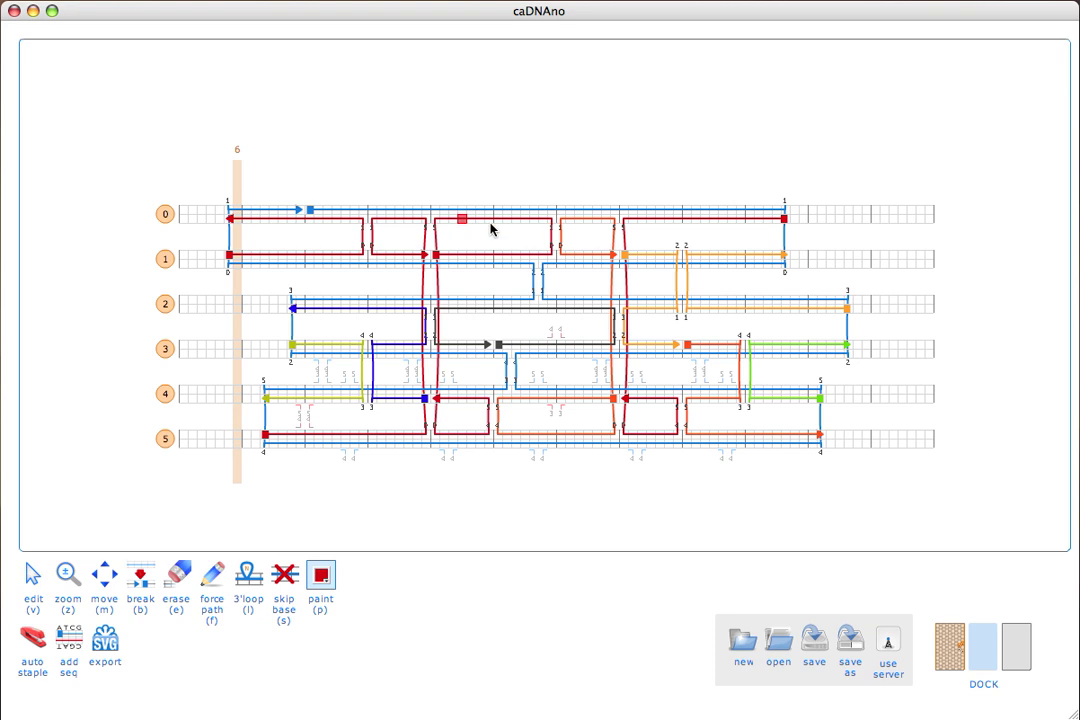
left_click(658, 255)
left_click(734, 258)
left_click(742, 349)
left_click(771, 345)
left_click(564, 311)
left_click(389, 310)
left_click(345, 345)
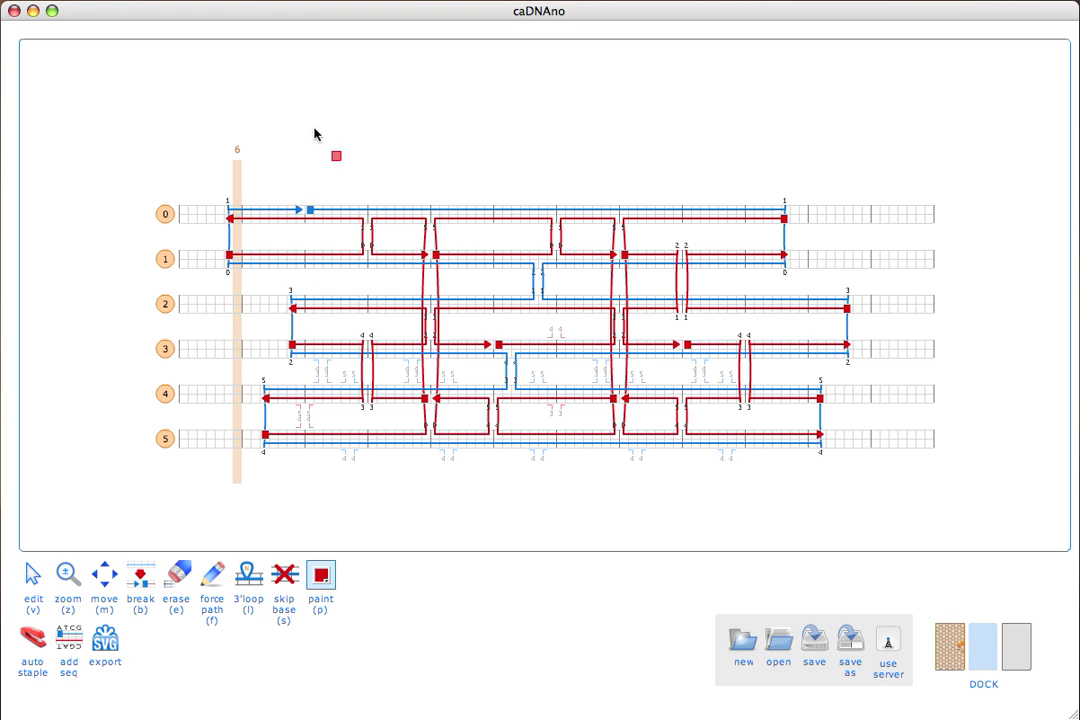
Paint the four staples at the low-base end of the bundle dark green (#007200)
left_click(327, 581)
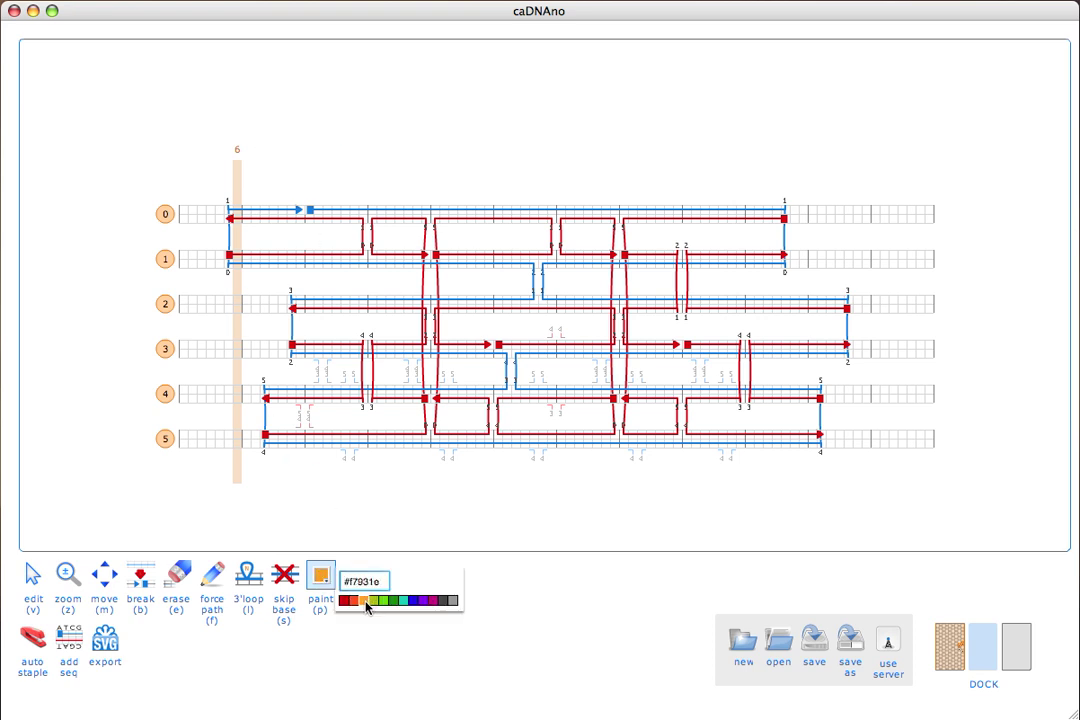
left_click(365, 602)
left_click(327, 577)
left_click(393, 604)
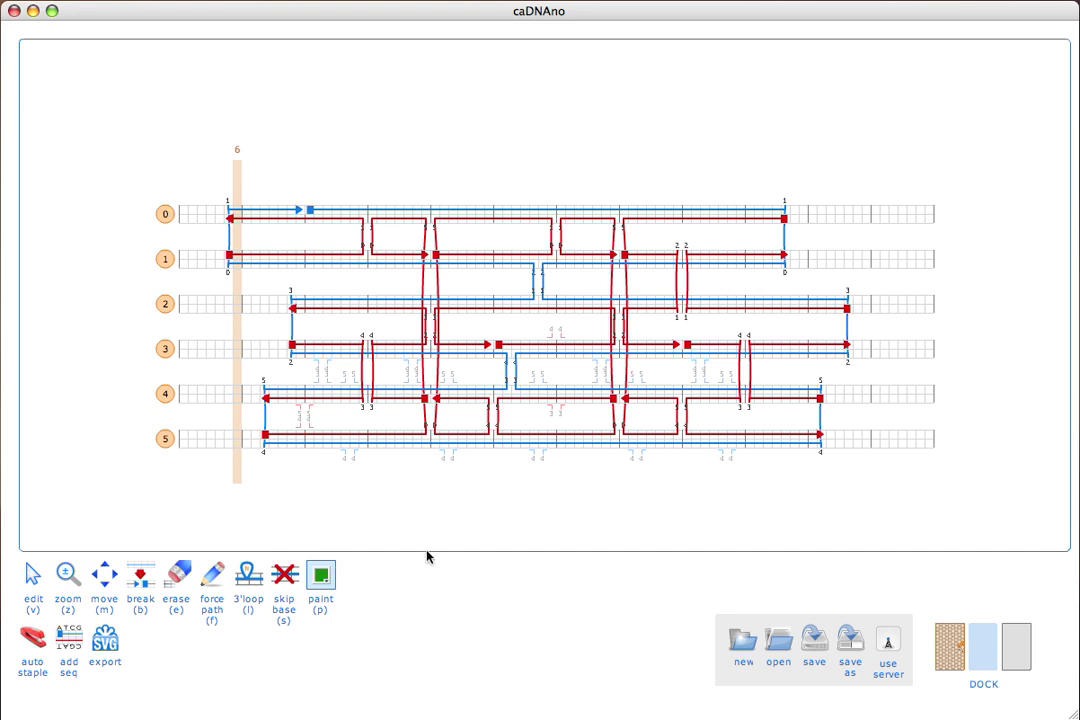
left_click(292, 219)
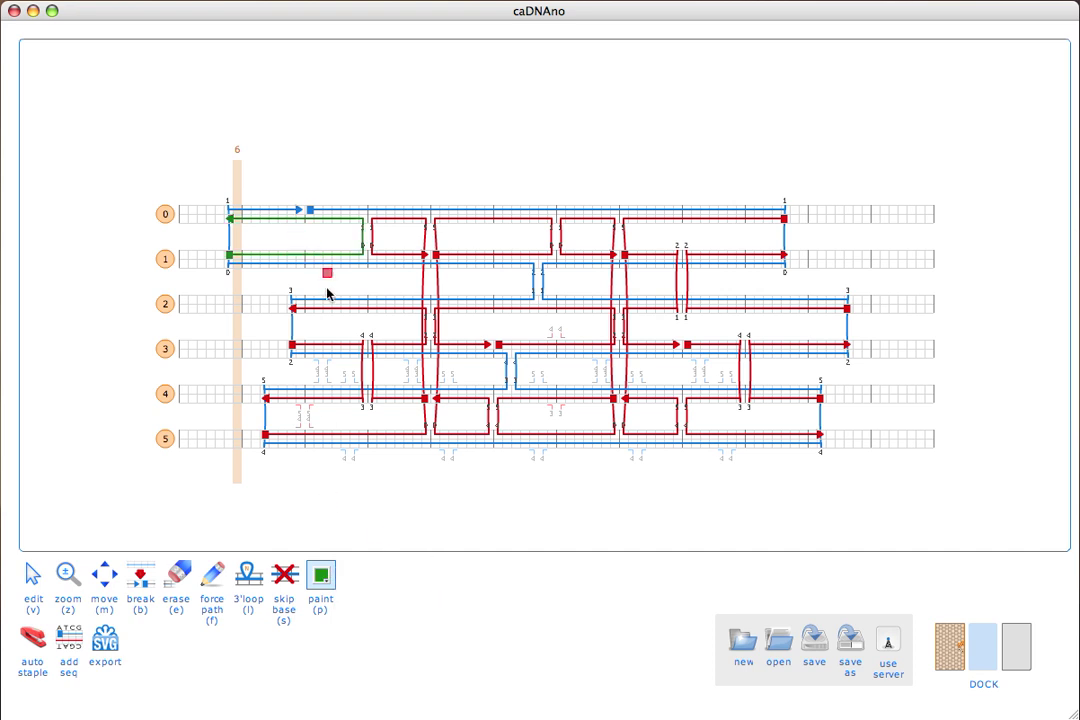
left_click(330, 308)
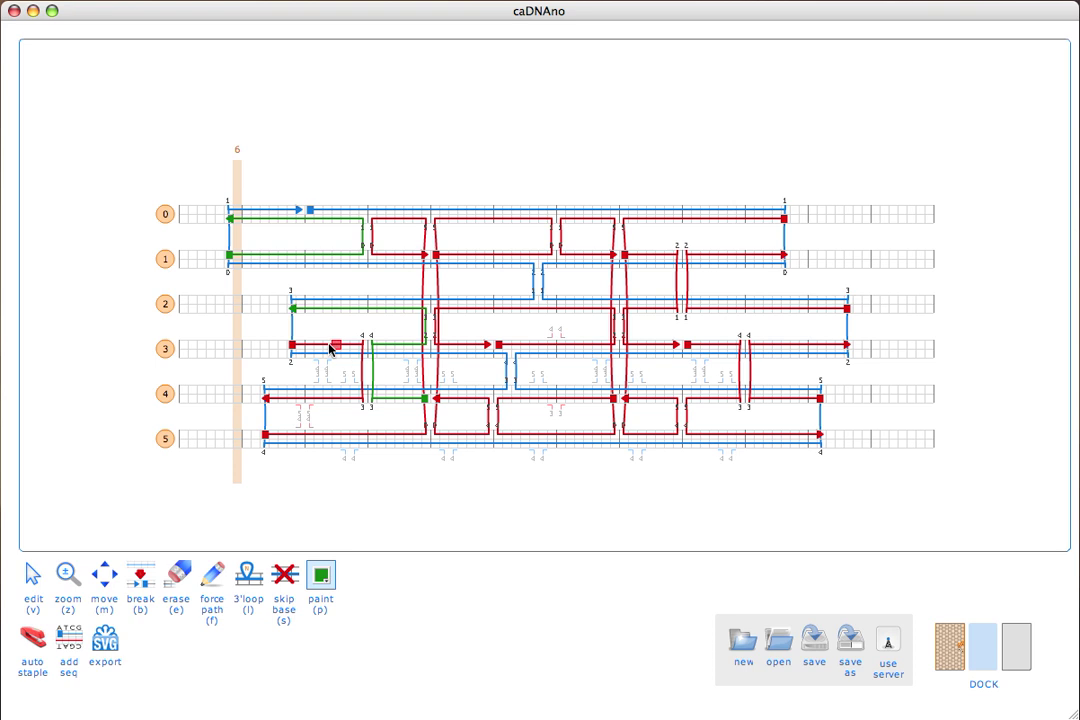
left_click(325, 344)
left_click(337, 436)
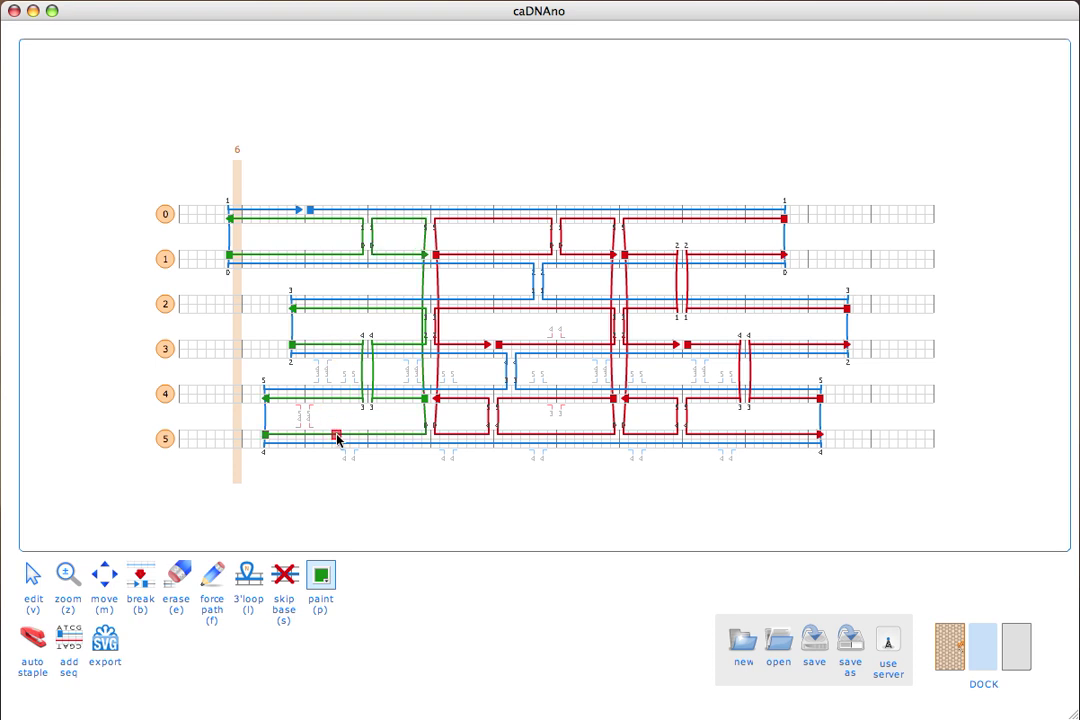
Paint the four staples at the high-base end of the bundle blue (#1700de)
left_click(321, 574)
left_click(422, 601)
left_click(413, 601)
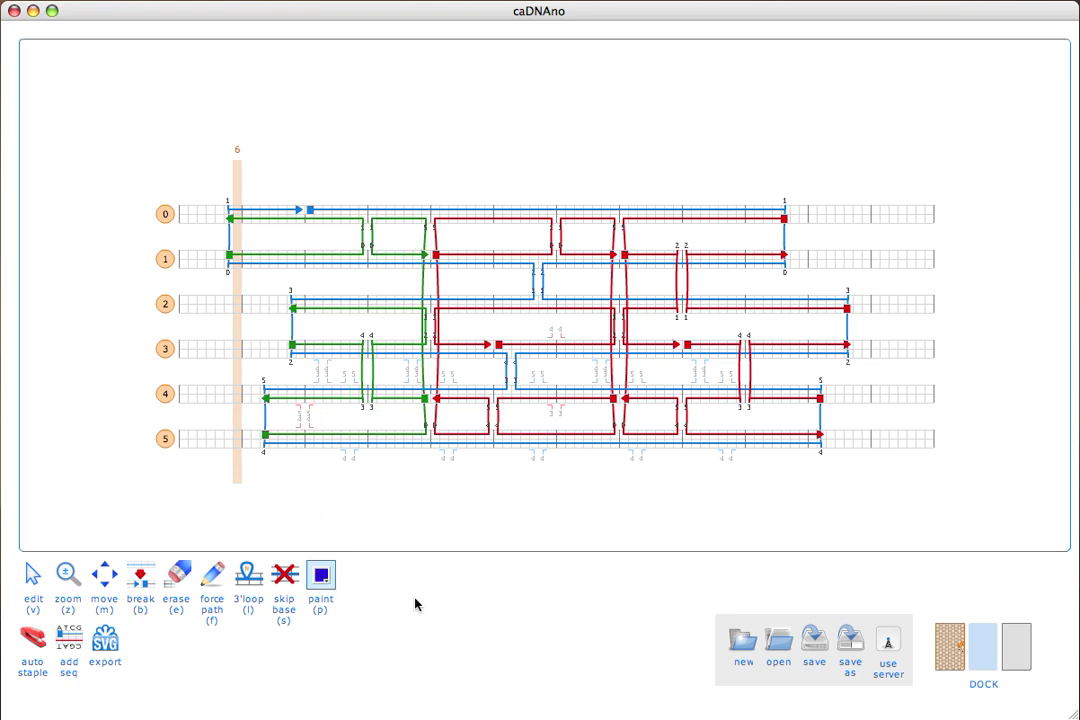
left_click(778, 436)
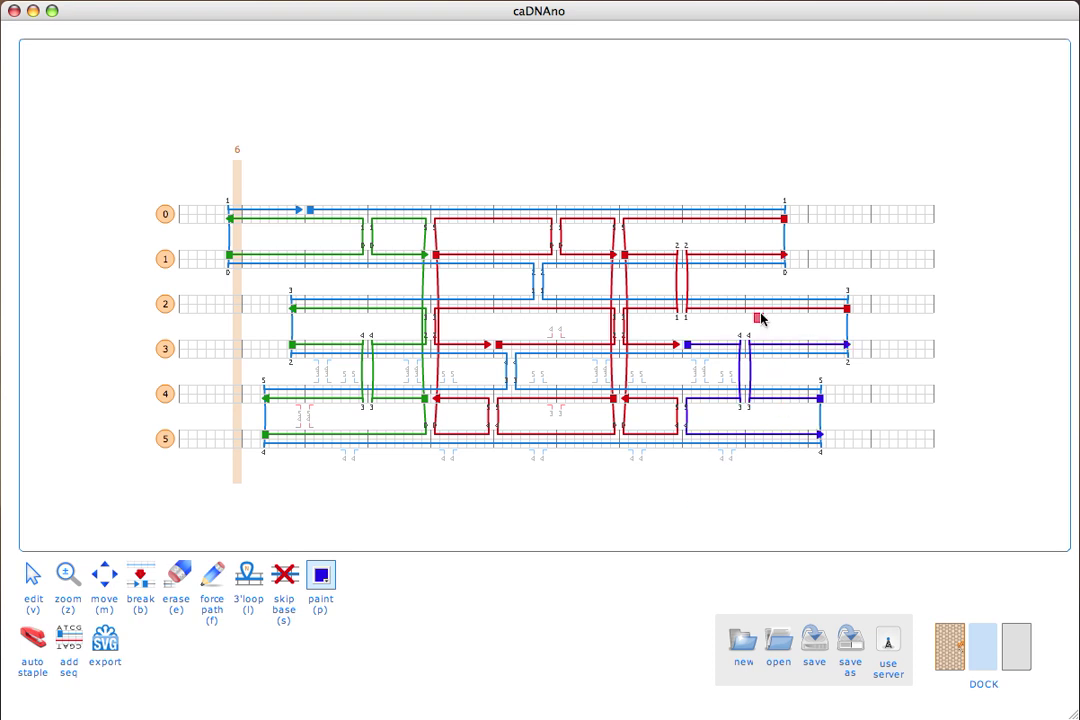
left_click(750, 255)
left_click(750, 218)
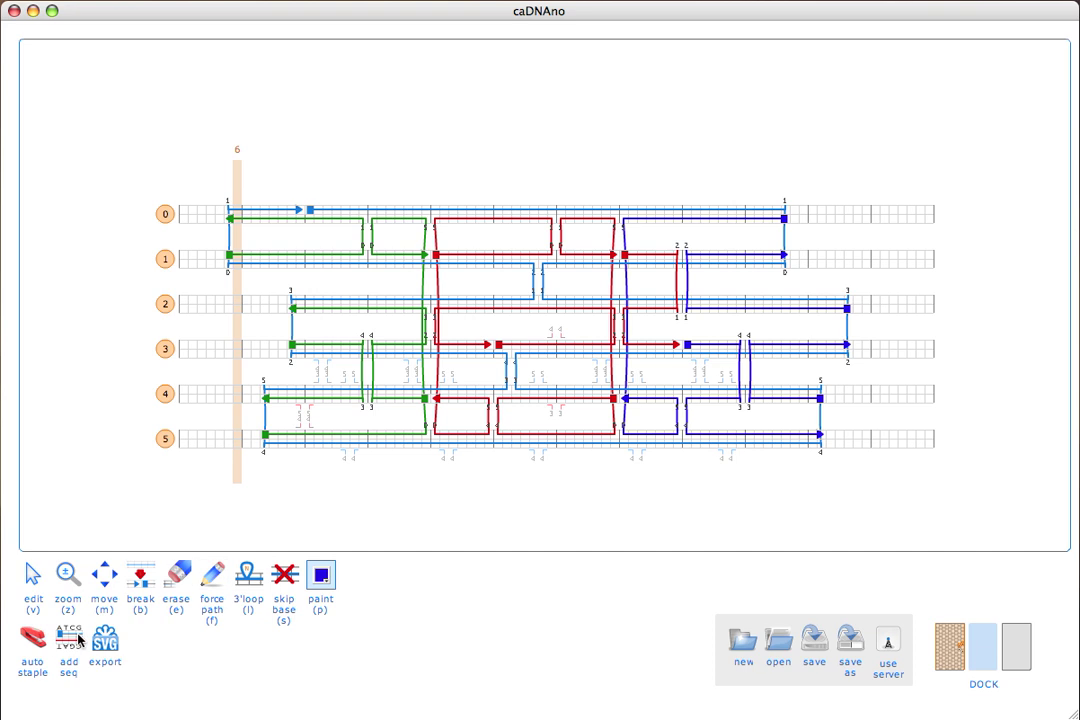
Apply the M13mp18 sequence to the scaffold at 0[14] to regenerate the staple list with the new colors
left_click(212, 580)
left_click(321, 575)
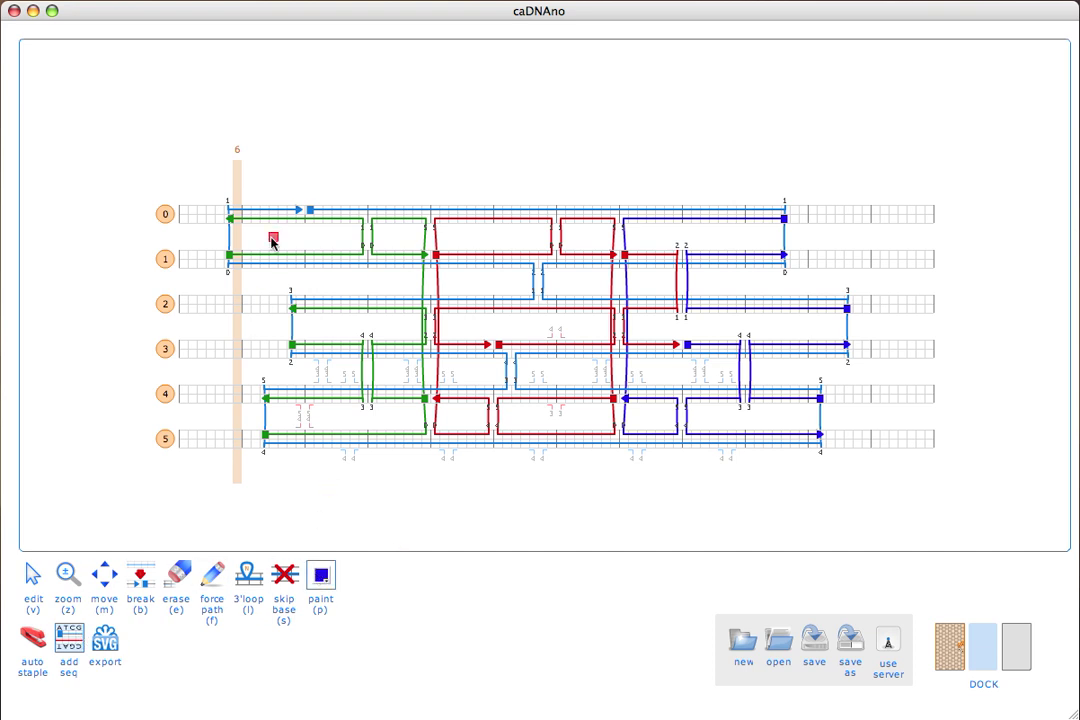
left_click(310, 215)
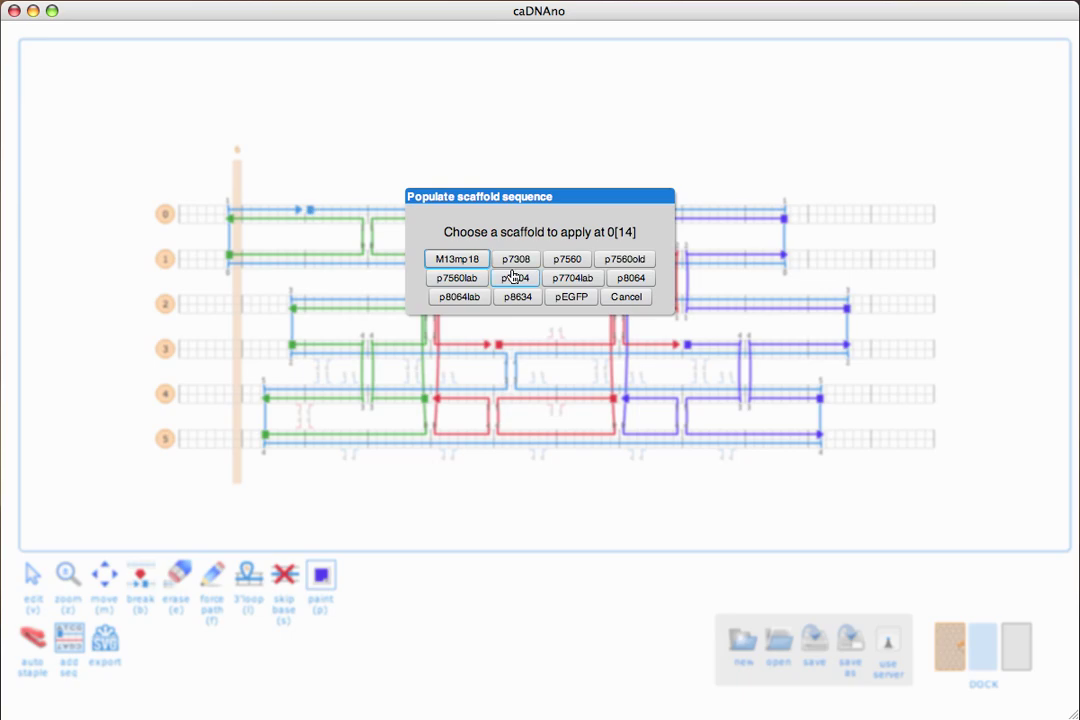
left_click(478, 262)
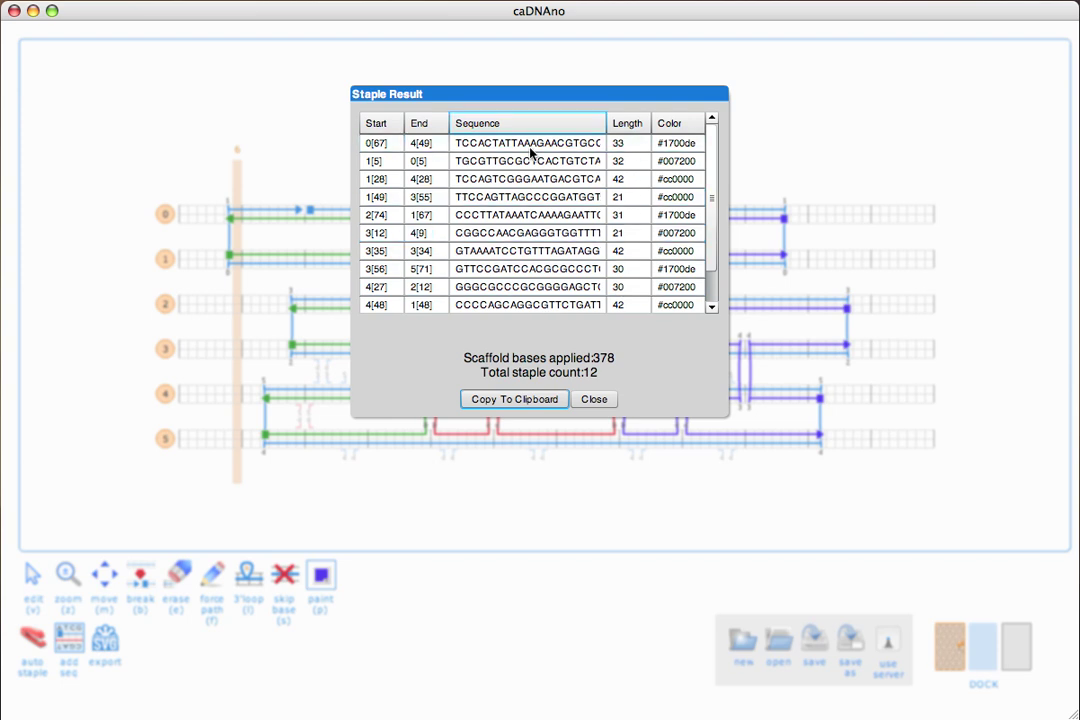
Copy the staple results to the clipboard, switch to the spreadsheet and paste them over the old list from cell B2
left_click(507, 400)
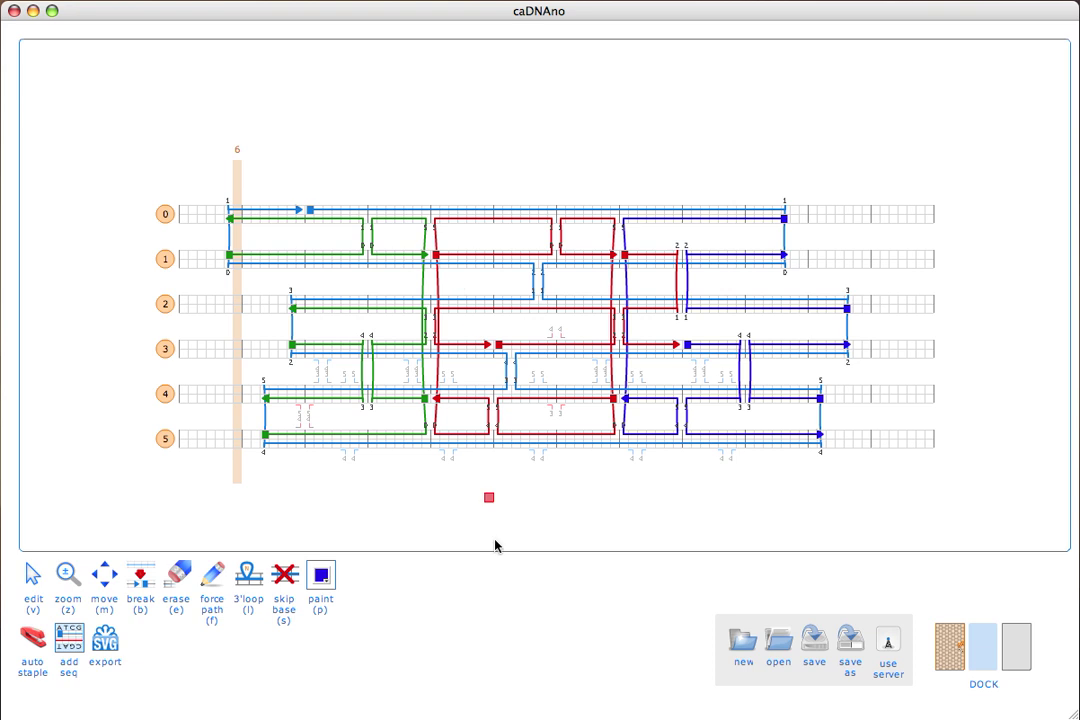
key("super+Tab")
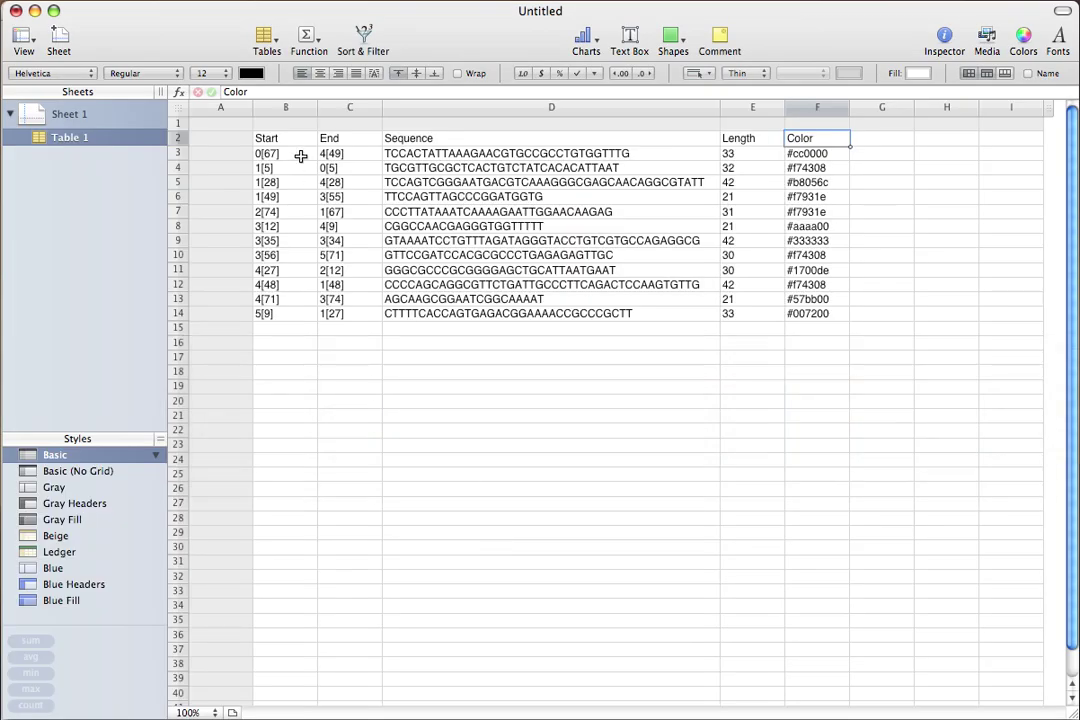
left_click(290, 140)
key("super+v")
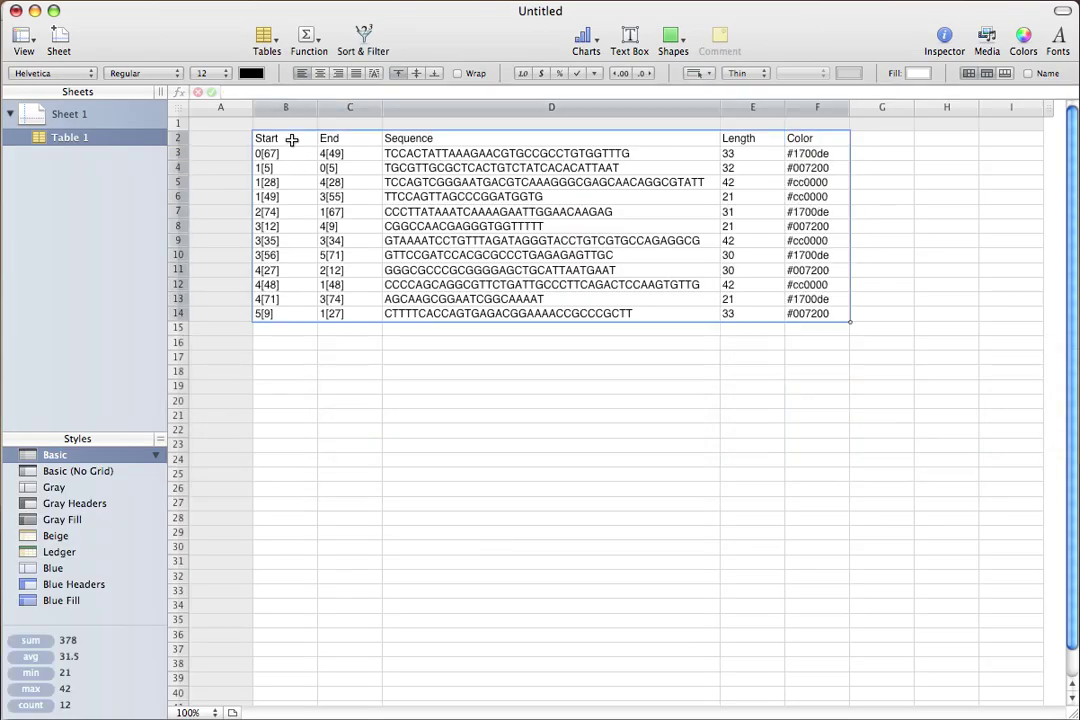
Add a conditional format rule to the Color column that fills cells whose text is #cc0000 with Salmon
left_click(814, 108)
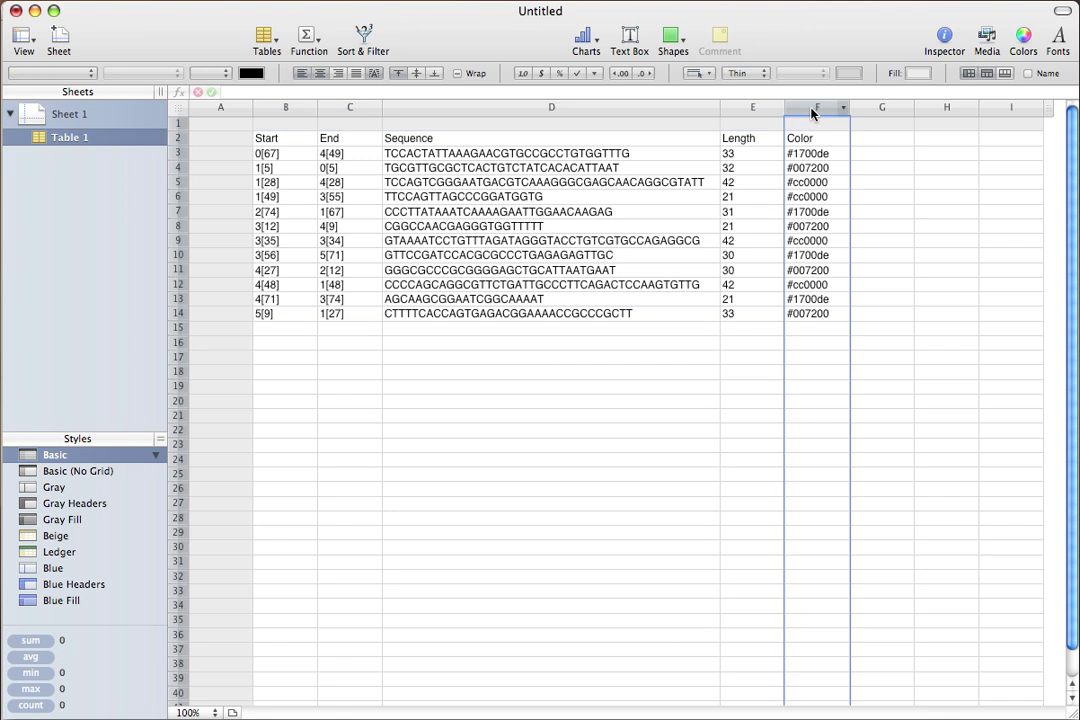
left_click(160, 0)
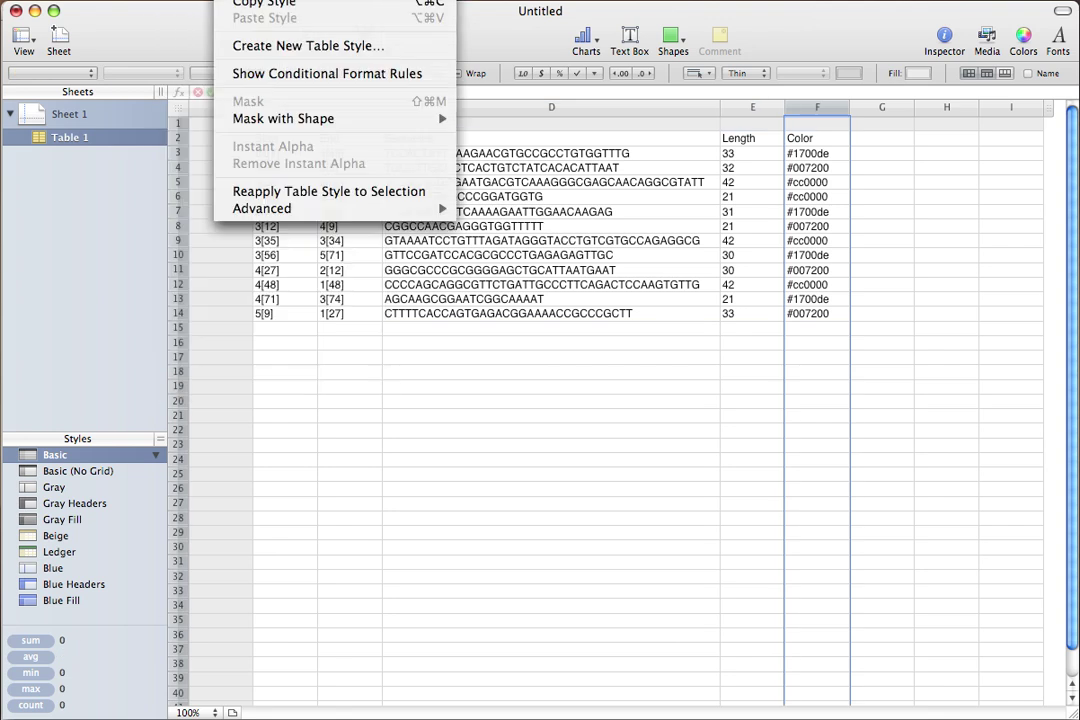
left_click(272, 73)
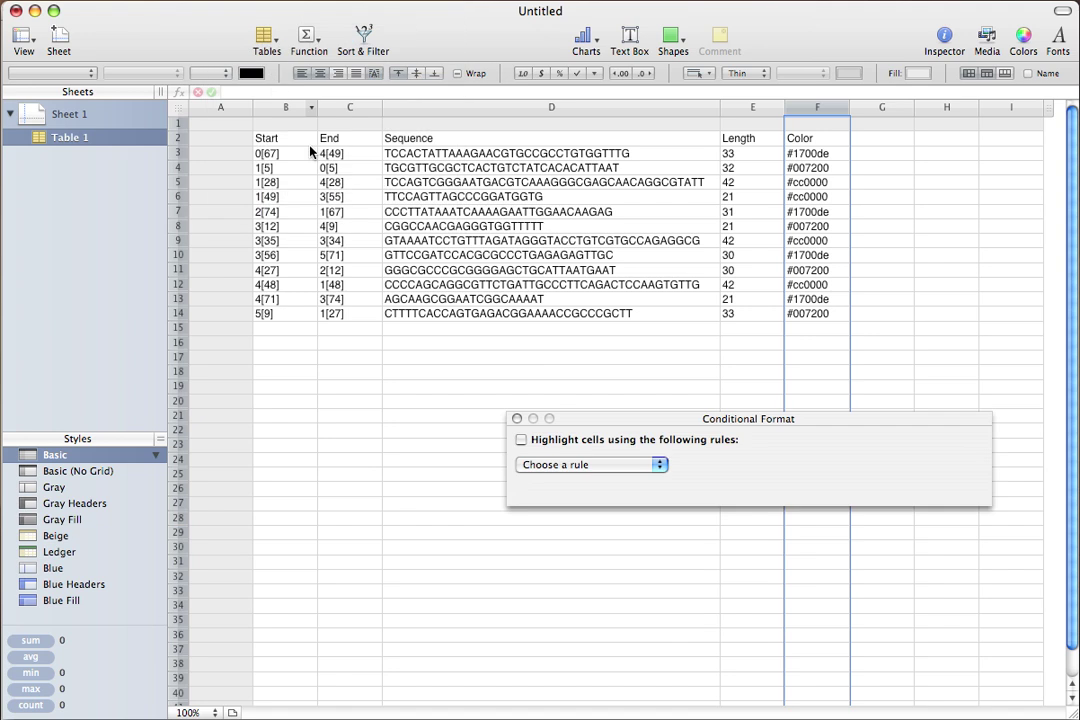
left_click(527, 445)
left_click(593, 464)
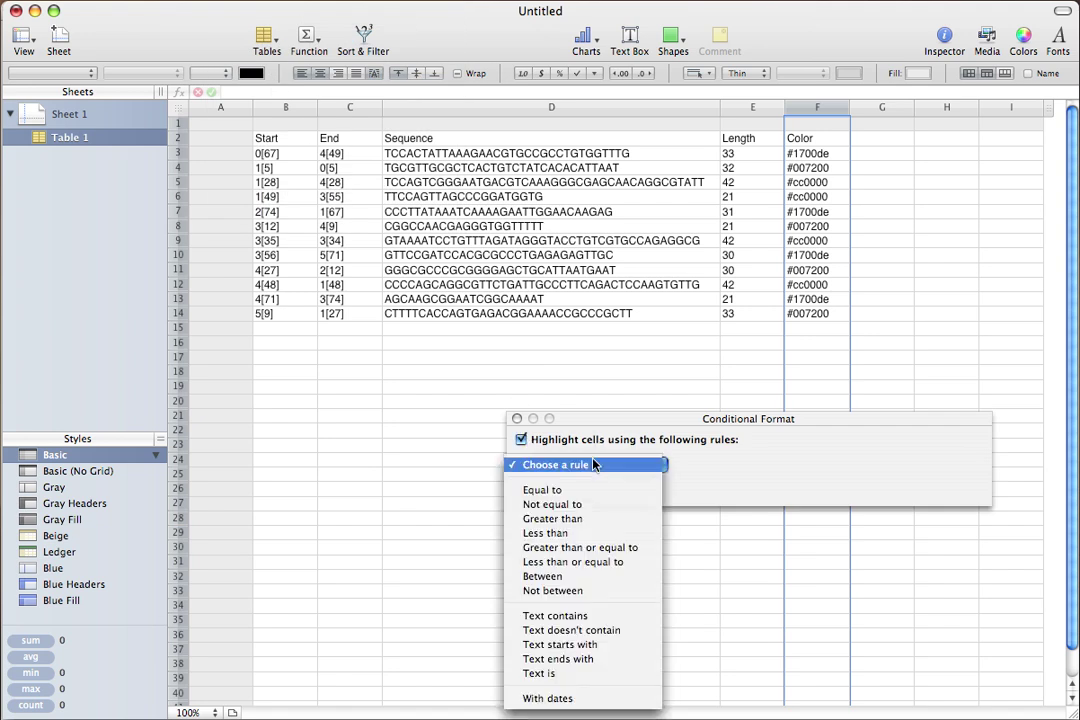
left_click(587, 677)
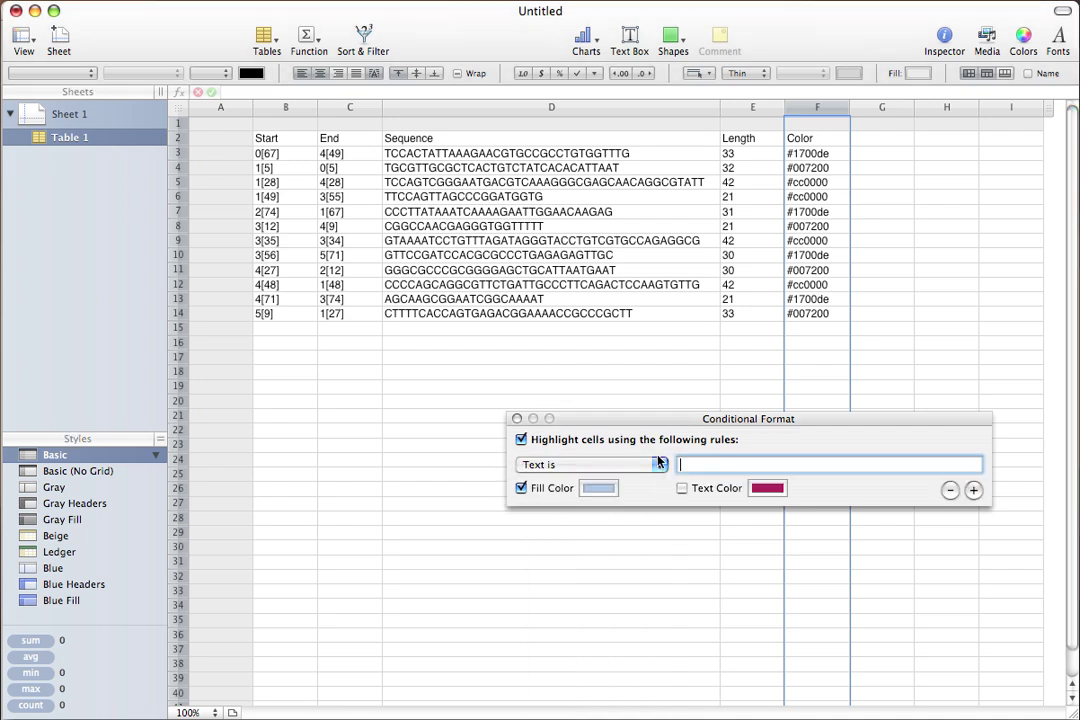
type("#cc0000")
left_click(599, 488)
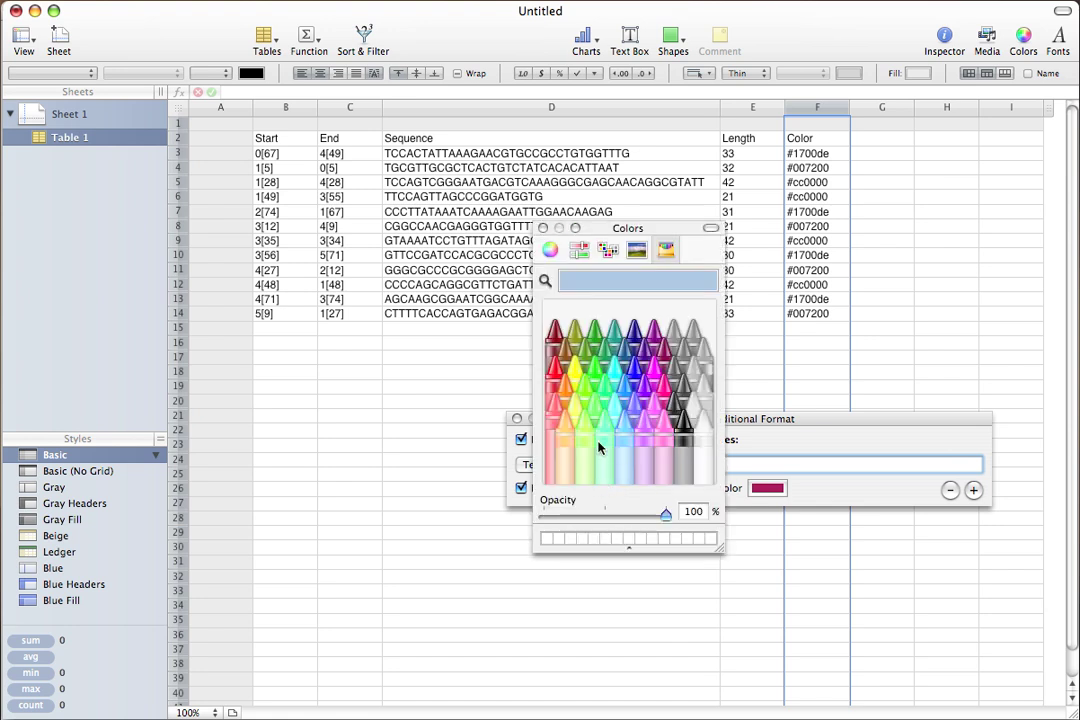
left_click(560, 418)
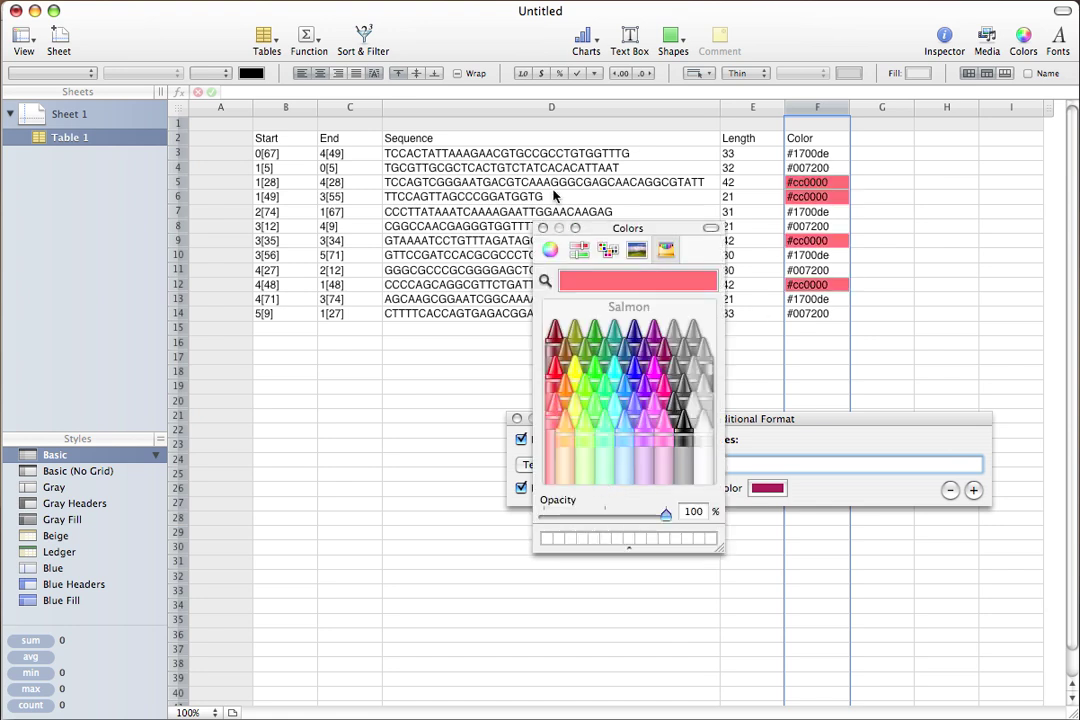
left_click(542, 229)
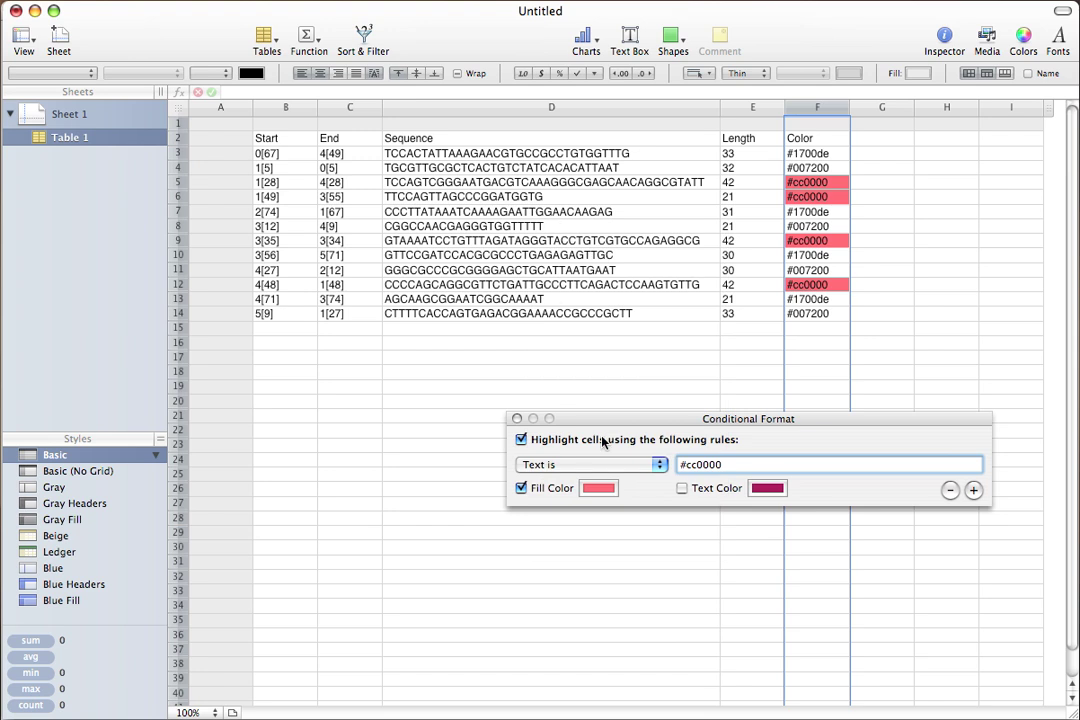
Add a second rule that fills Color cells whose text is #1700de with Sky, and close the color picker
left_click(973, 490)
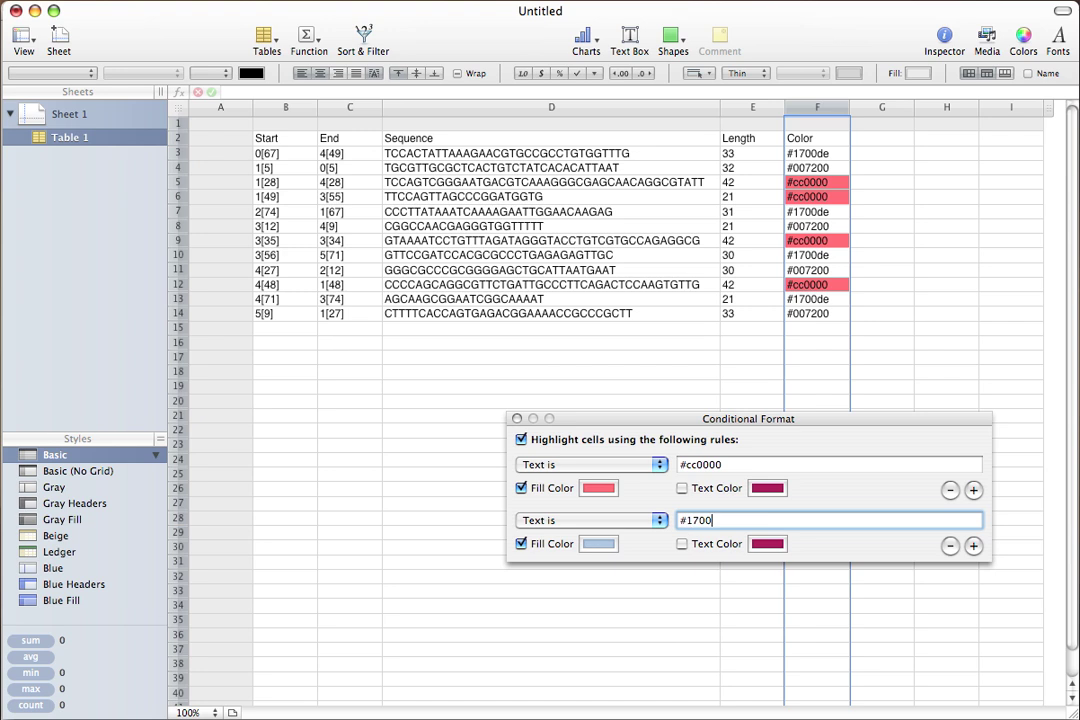
left_click(598, 543)
left_click(625, 424)
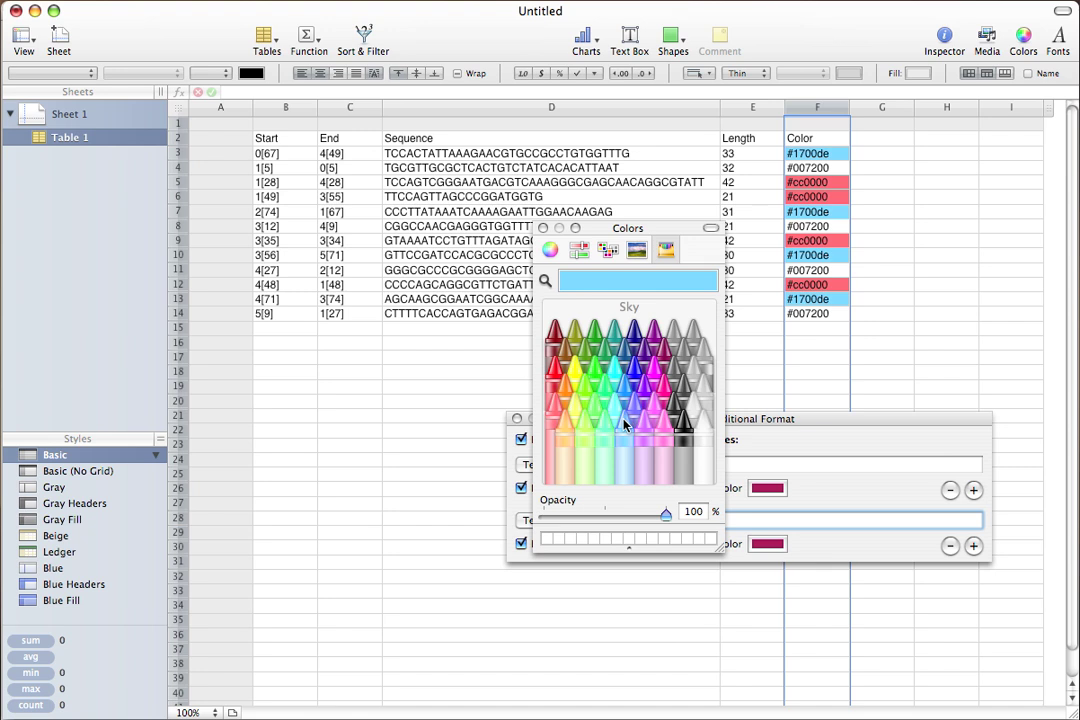
key("Return")
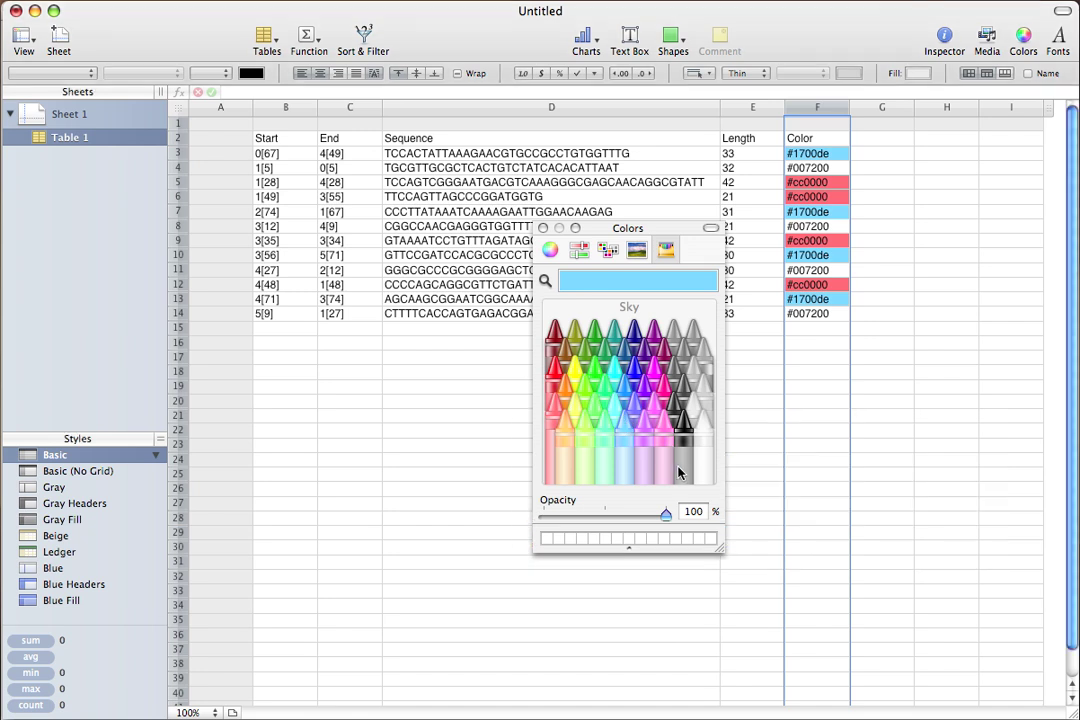
left_click(543, 229)
Reopen the Color column's conditional format rules and add a third one that fills cells whose text is #007200 with Lime
left_click(245, 2)
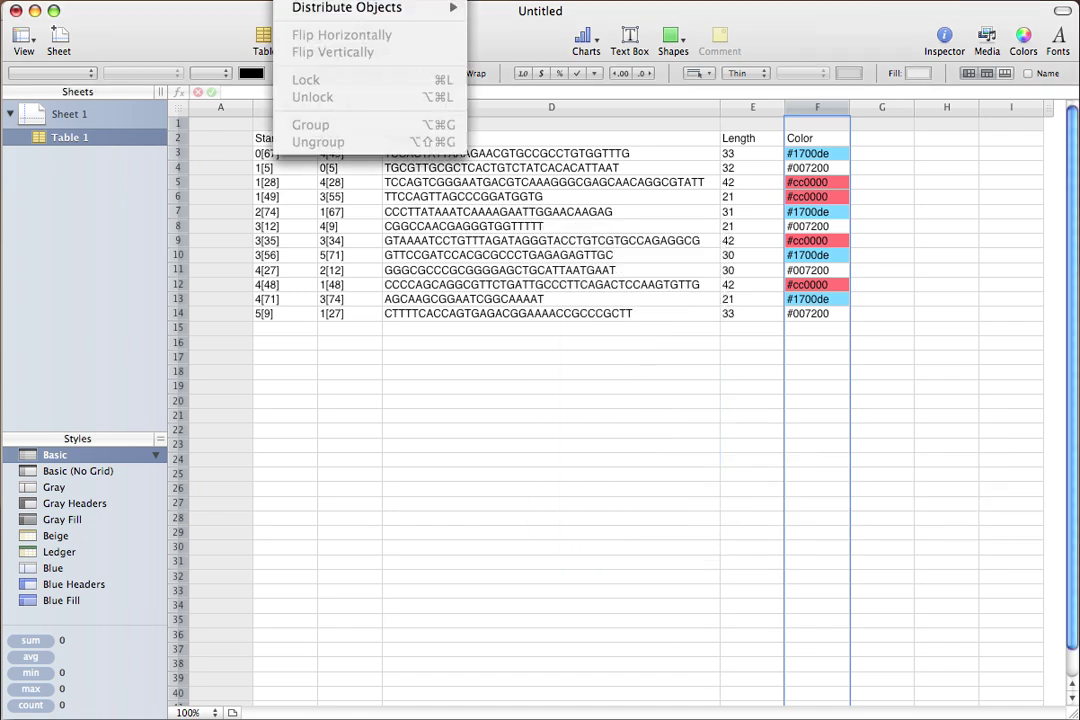
left_click(262, 72)
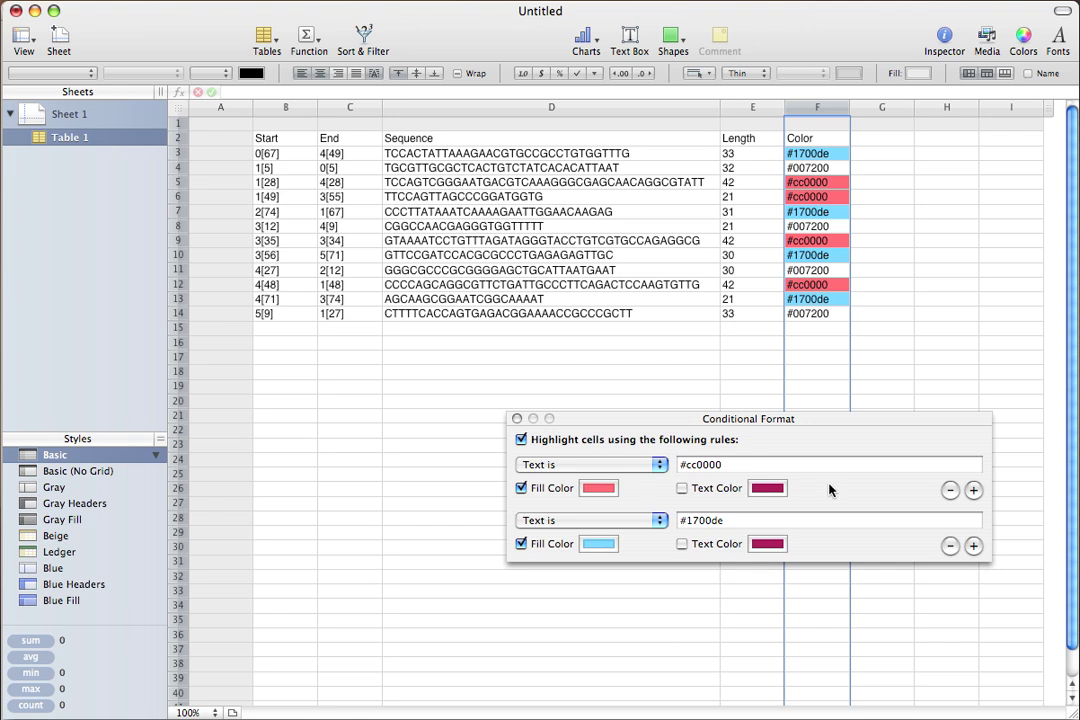
left_click(972, 546)
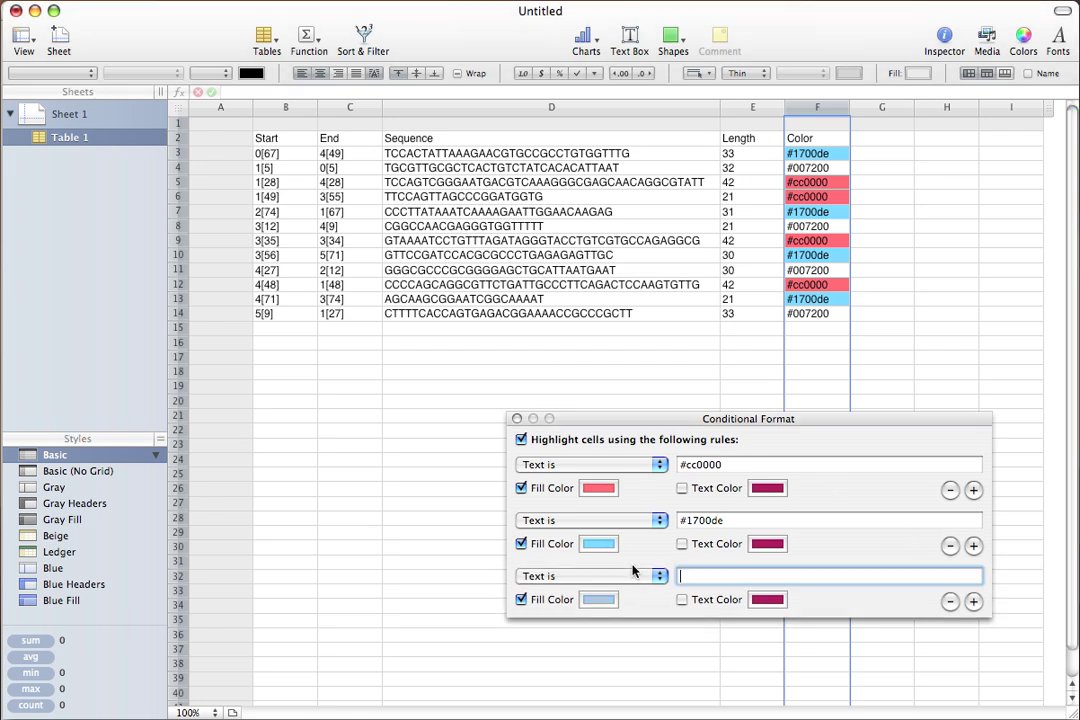
left_click(568, 578)
left_click(610, 578)
left_click(600, 600)
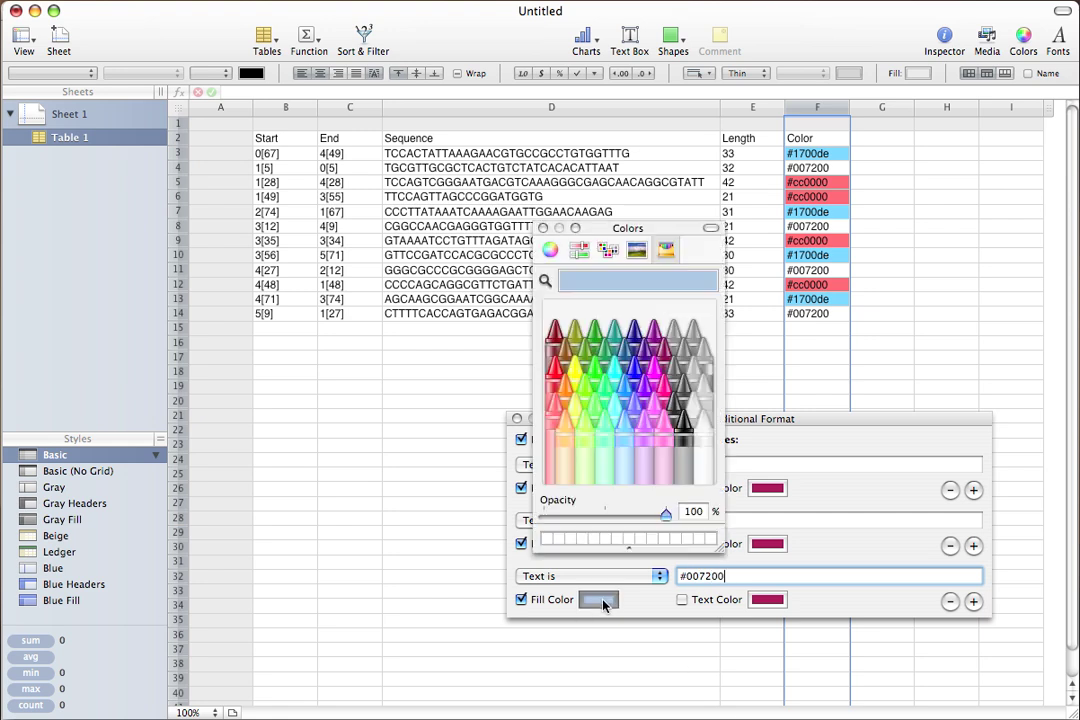
left_click(579, 387)
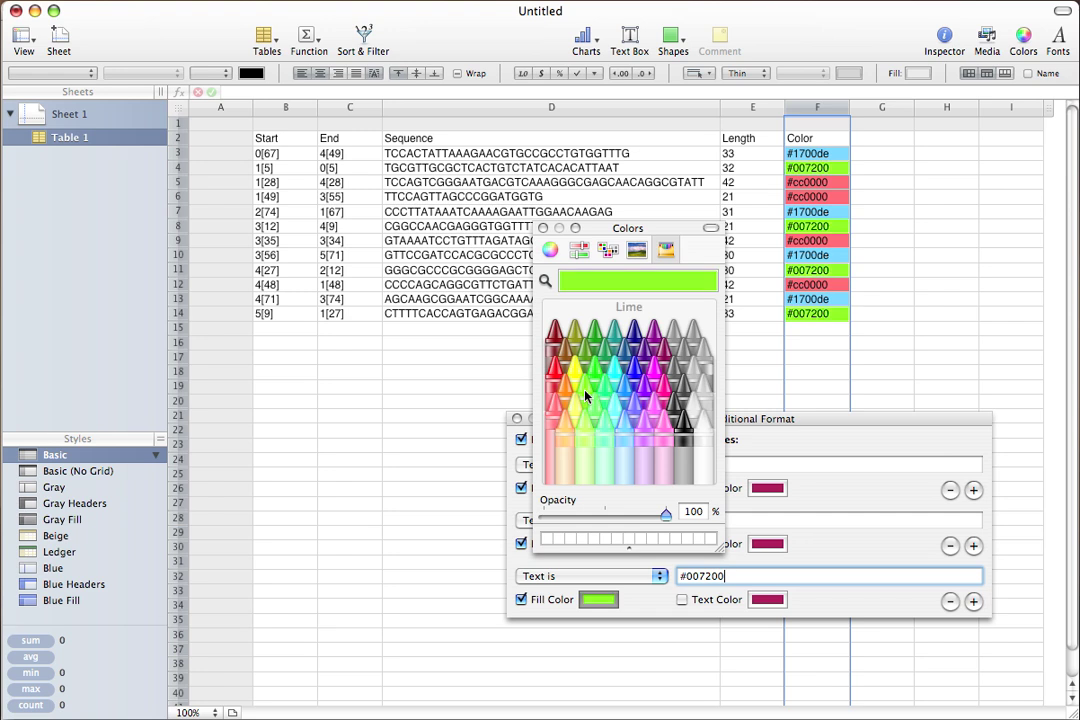
Close the color picker and the conditional format rules, and sort the staple table in ascending order by the Color column
left_click(543, 228)
left_click(516, 418)
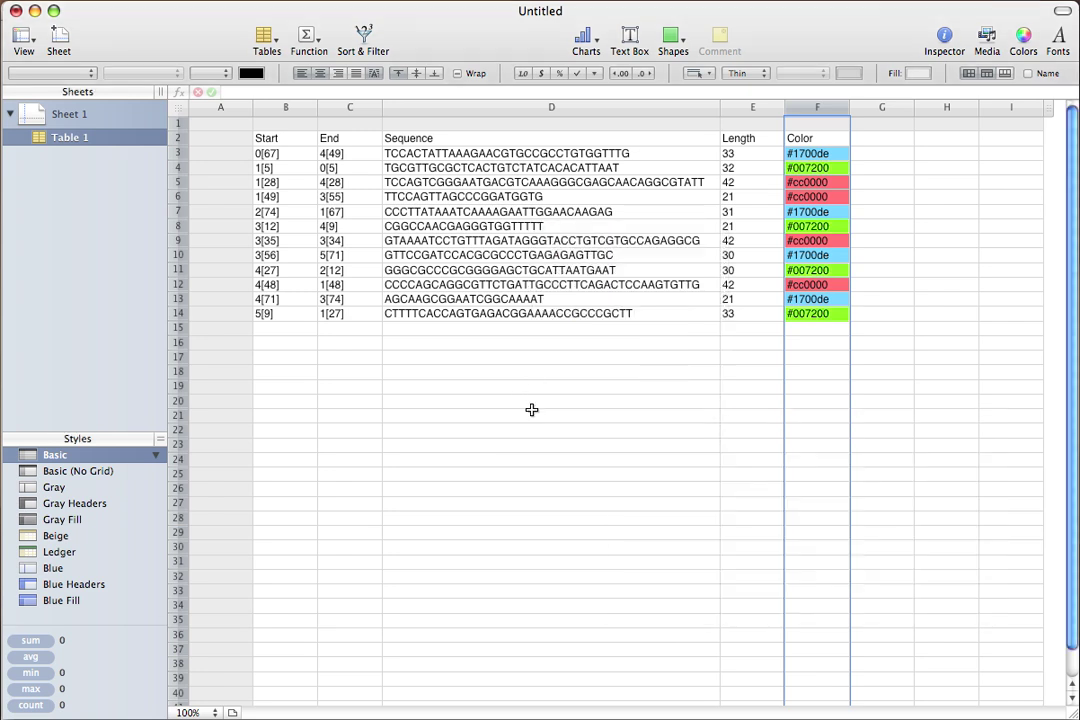
left_click(845, 109)
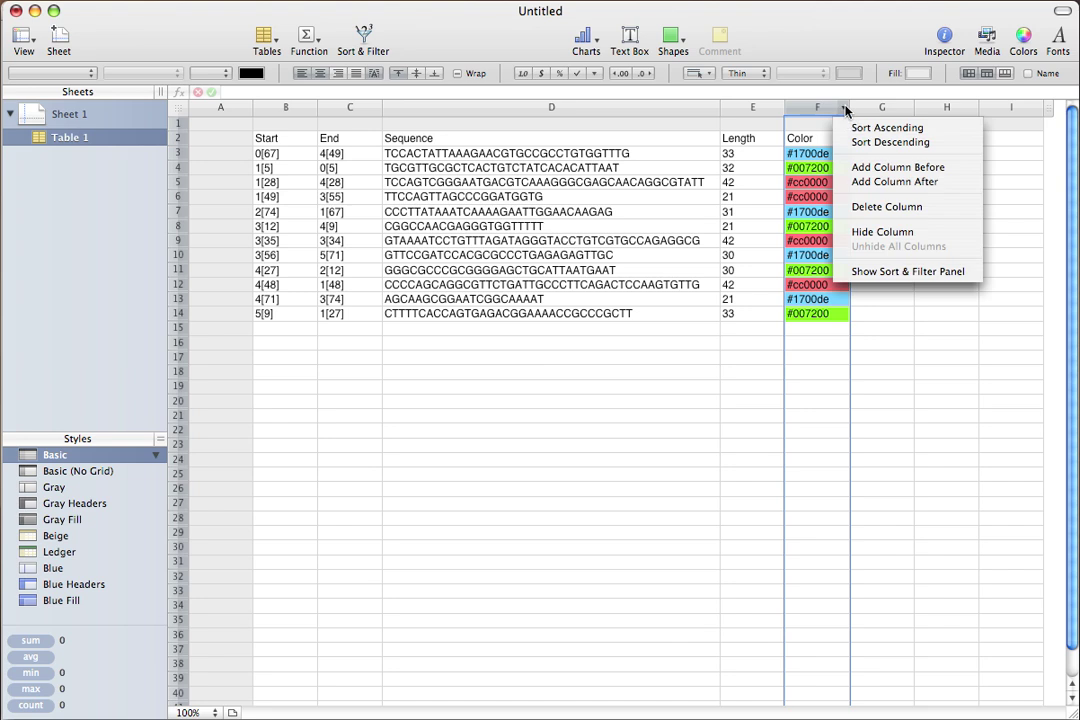
left_click(858, 127)
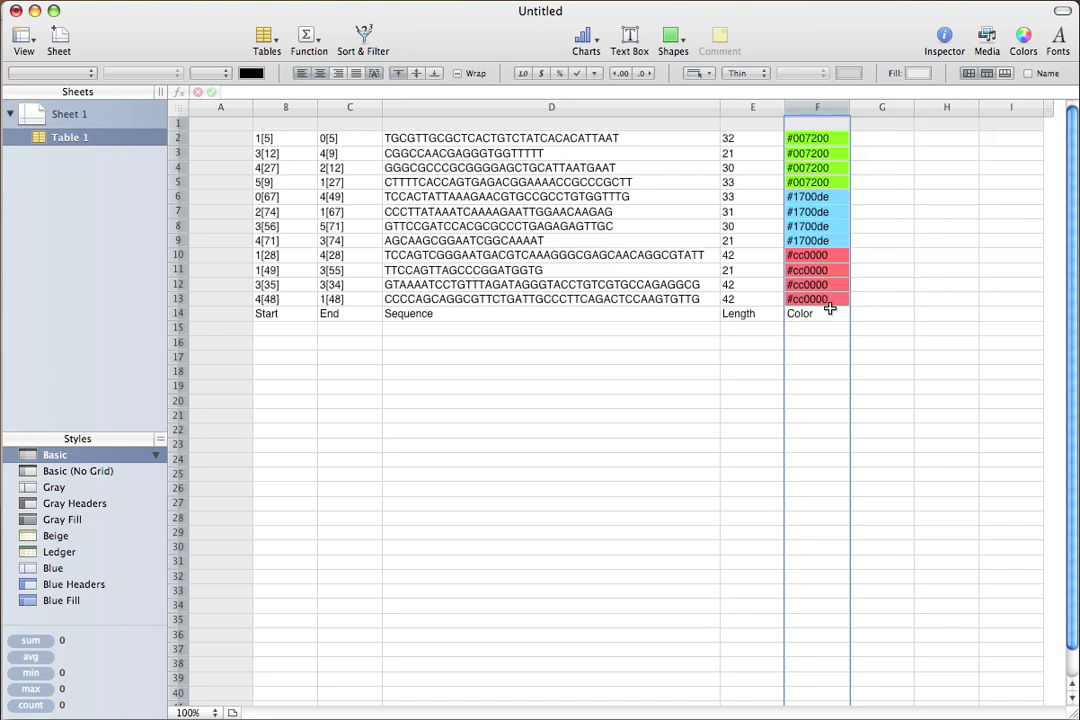
left_click_drag(820, 290, 268, 128)
left_click(714, 211)
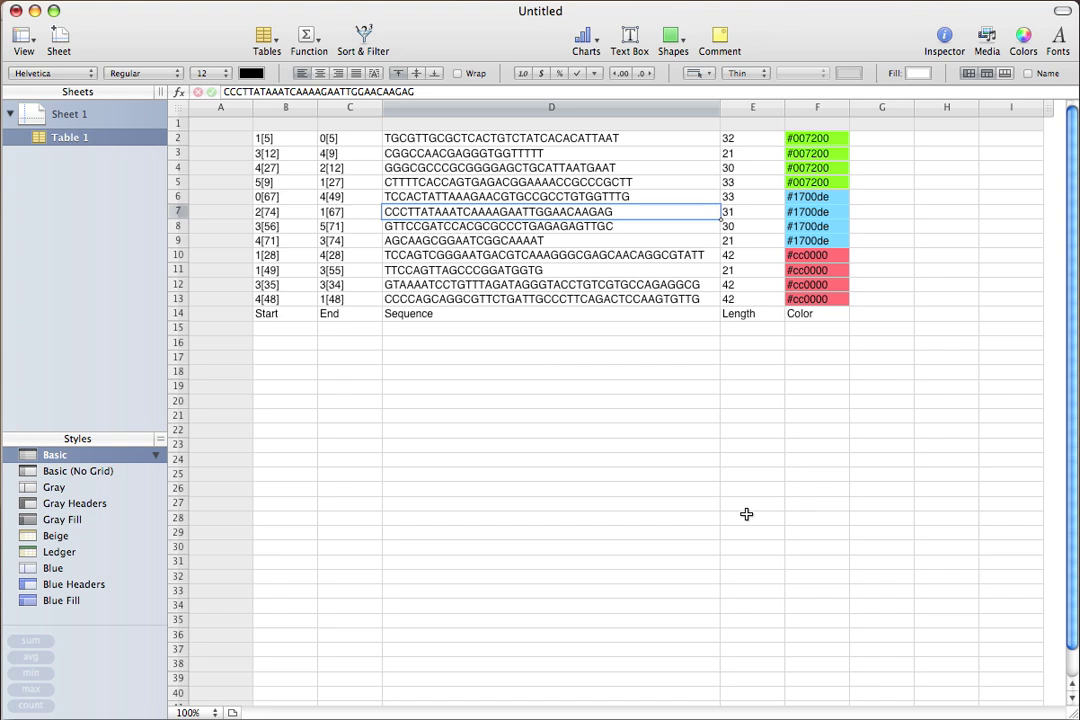
Switch to caDNAno and repaint the red staple running from helix 1 through helix 2 to helix 3 in the blue group's color
key("super+Tab")
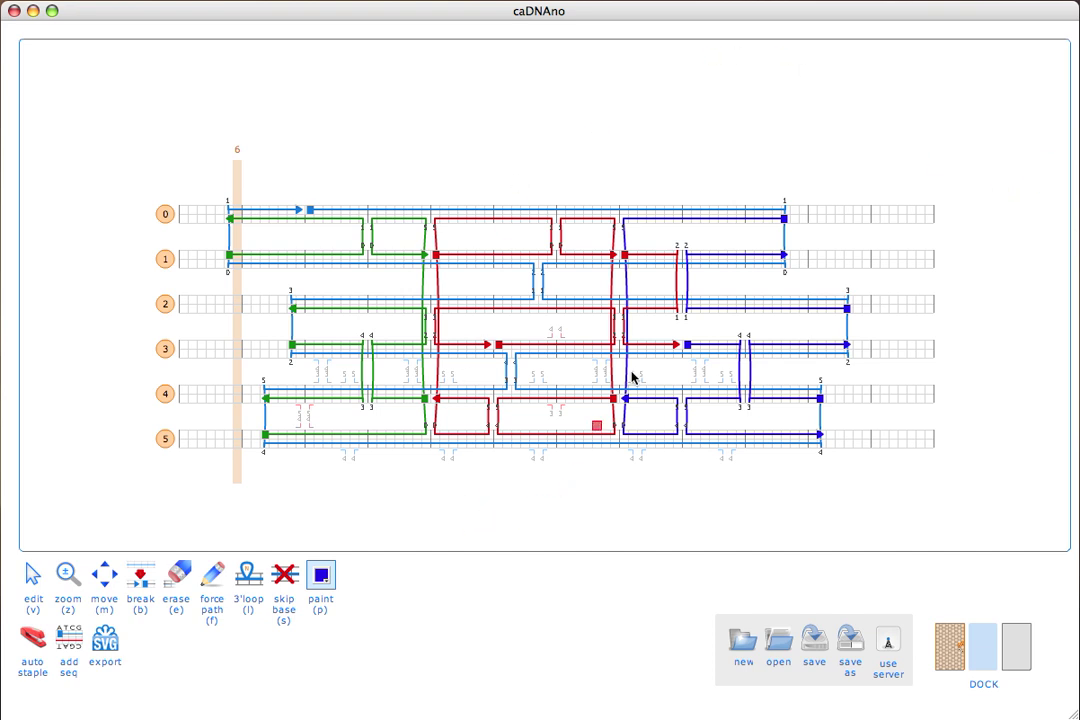
left_click(650, 309)
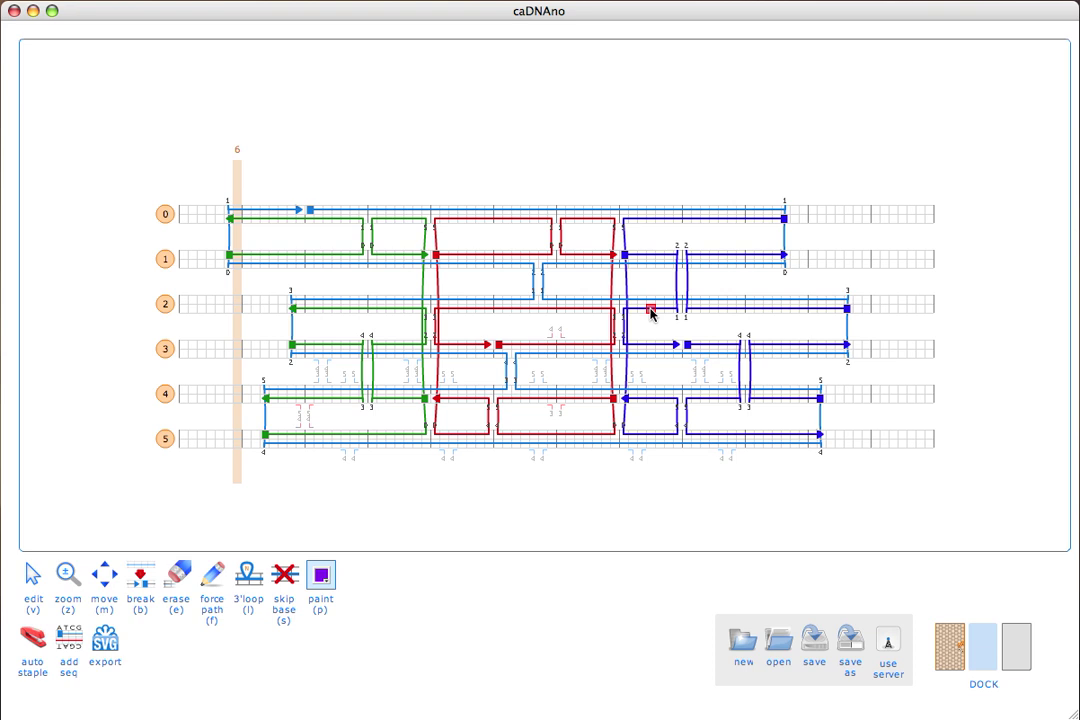
left_click(650, 311)
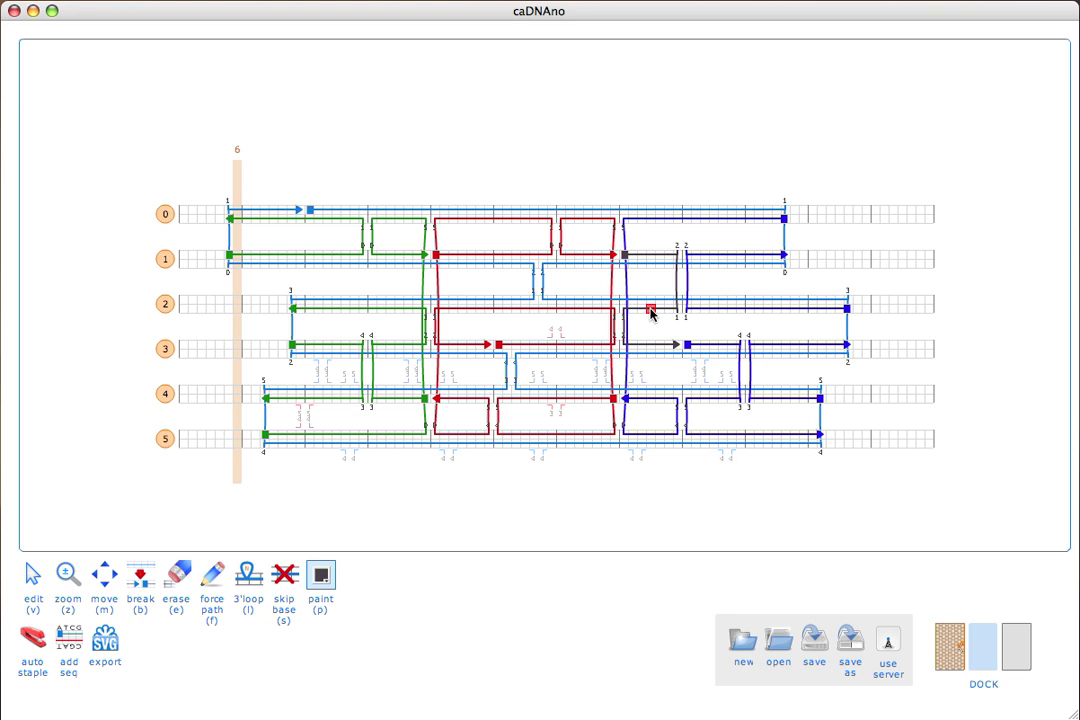
left_click(650, 312)
left_click(321, 574)
left_click(413, 601)
left_click(652, 257)
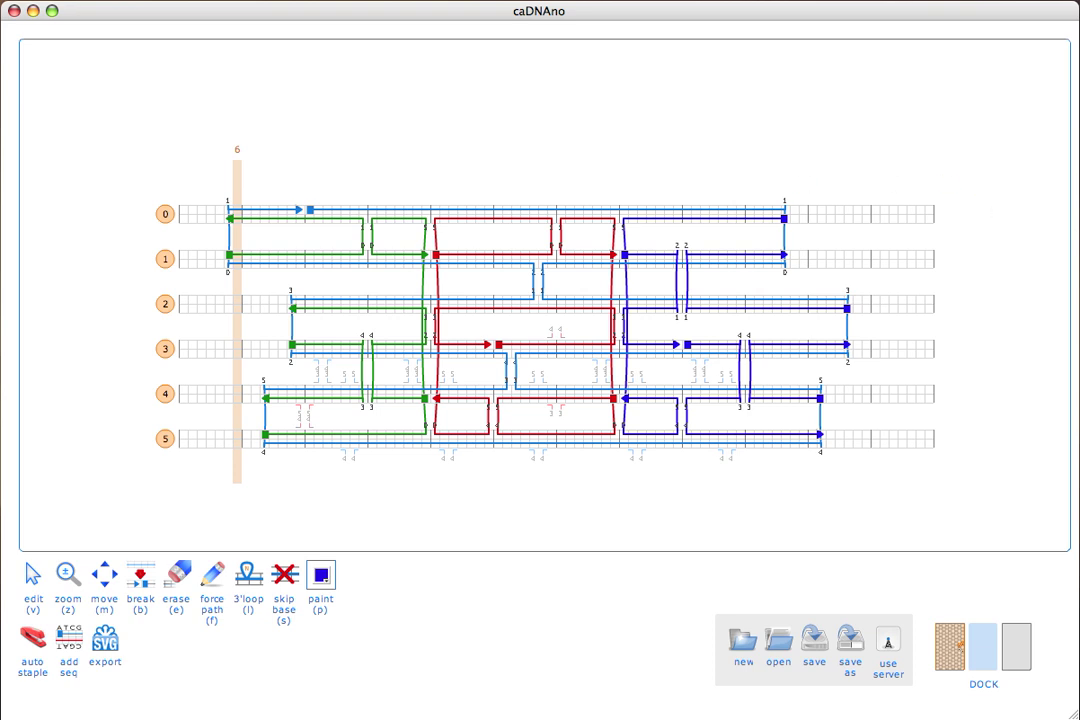
Return to the edit tool and export the path diagram to the Desktop as a.svg
key("v")
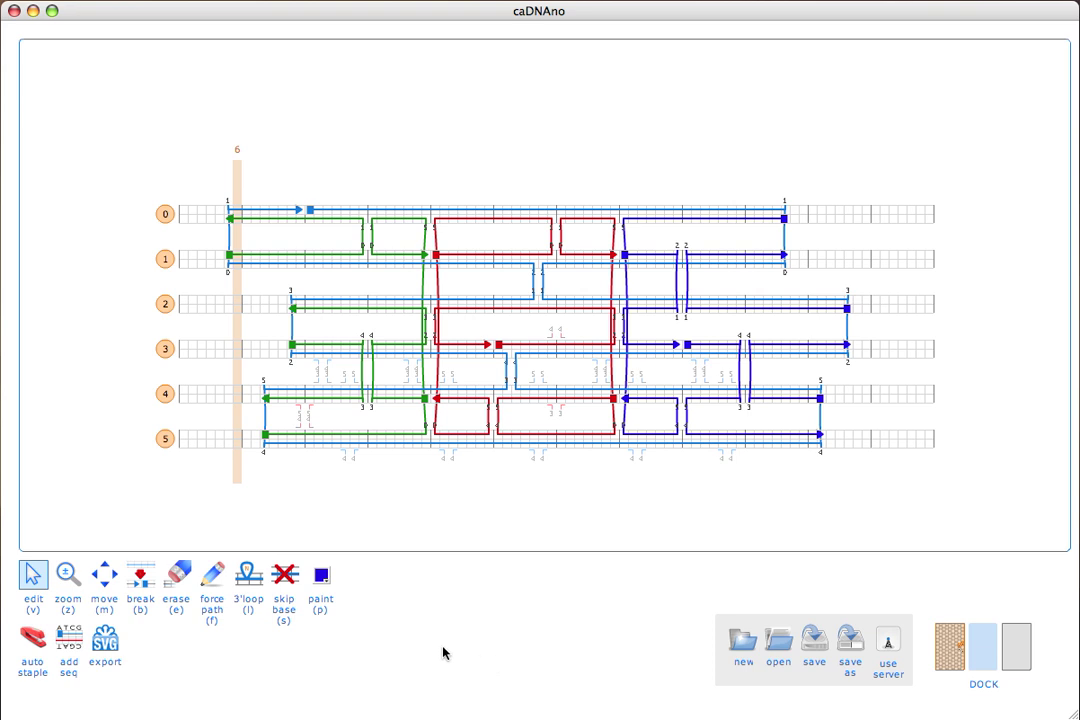
left_click(103, 640)
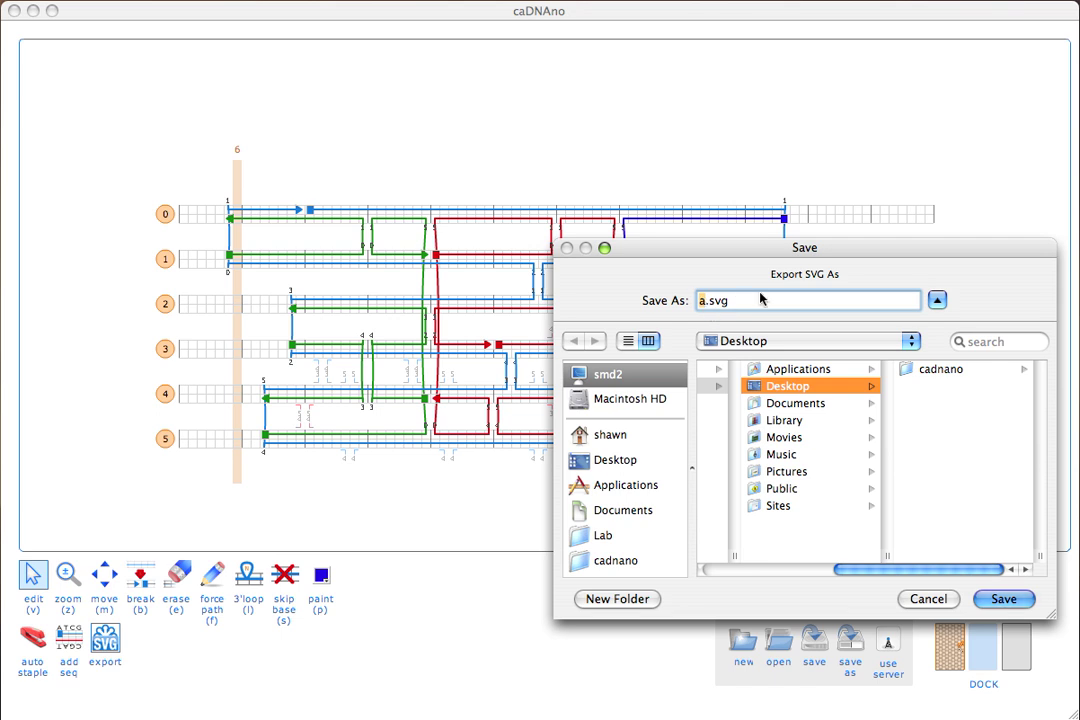
left_click(998, 603)
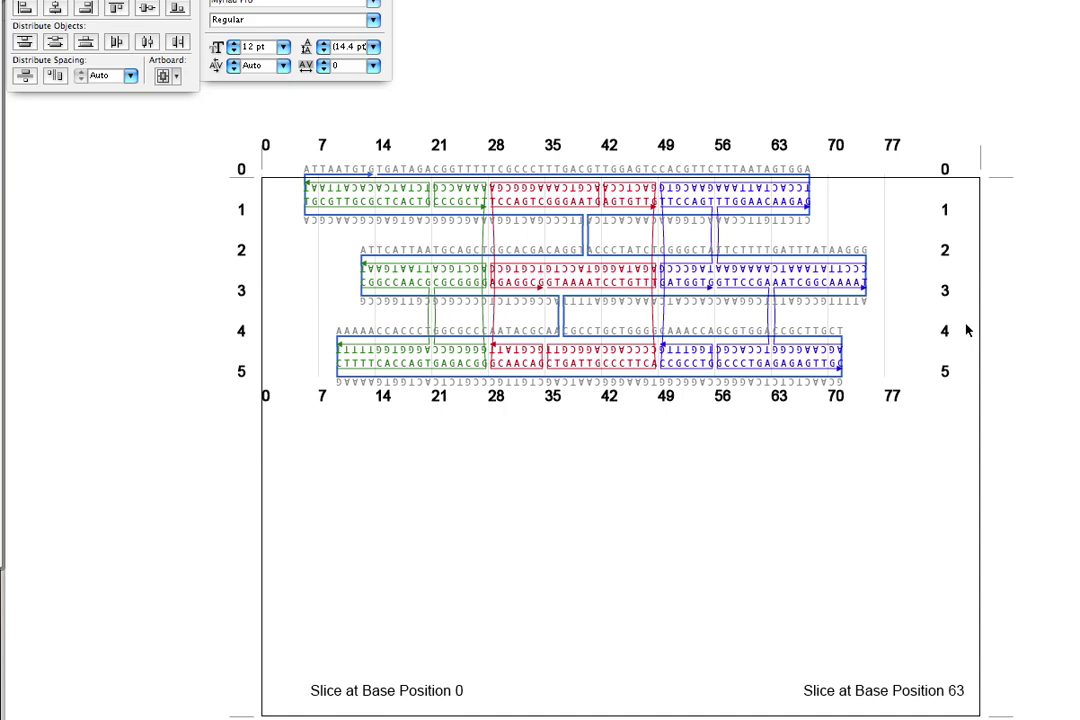
Hide the artboard and the grid in the exported a.svg drawing
scroll(1003, 323, "up", 2)
scroll(1003, 323, "up", 1)
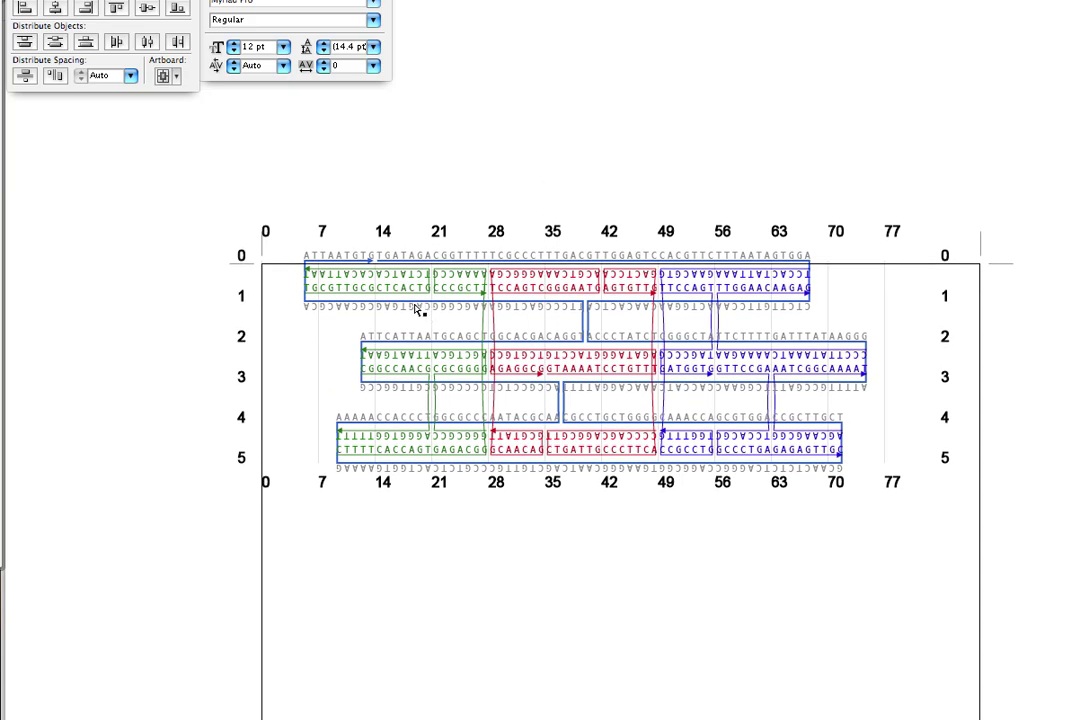
key("ctrl+apostrophe")
key("ctrl+plus")
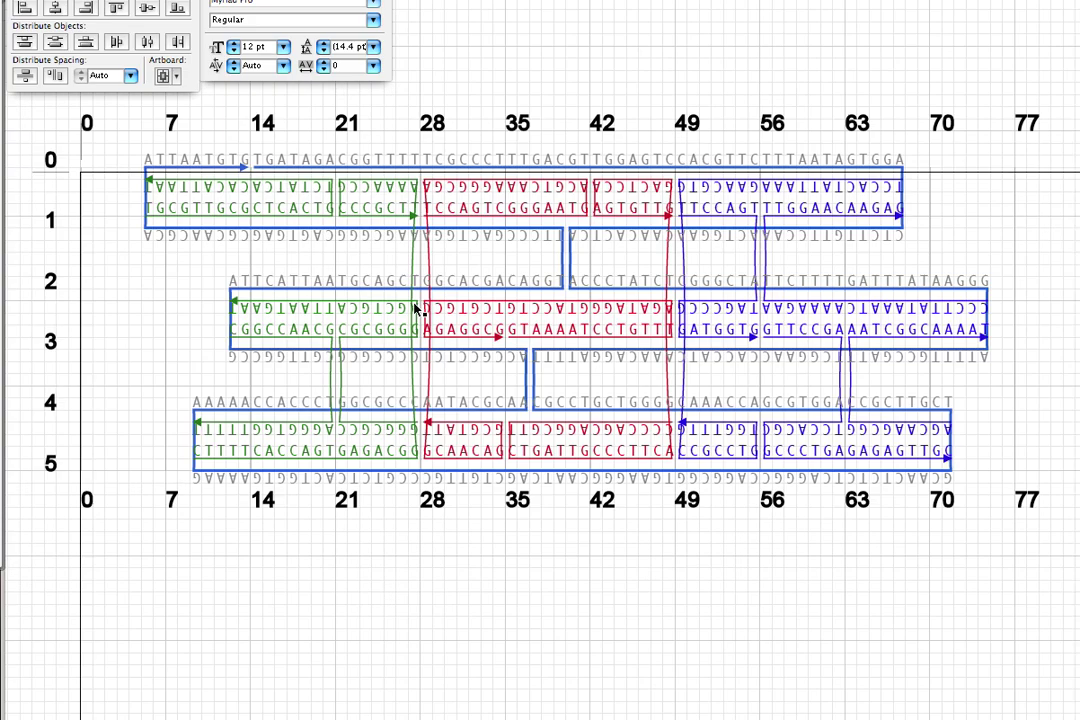
left_click(440, 1)
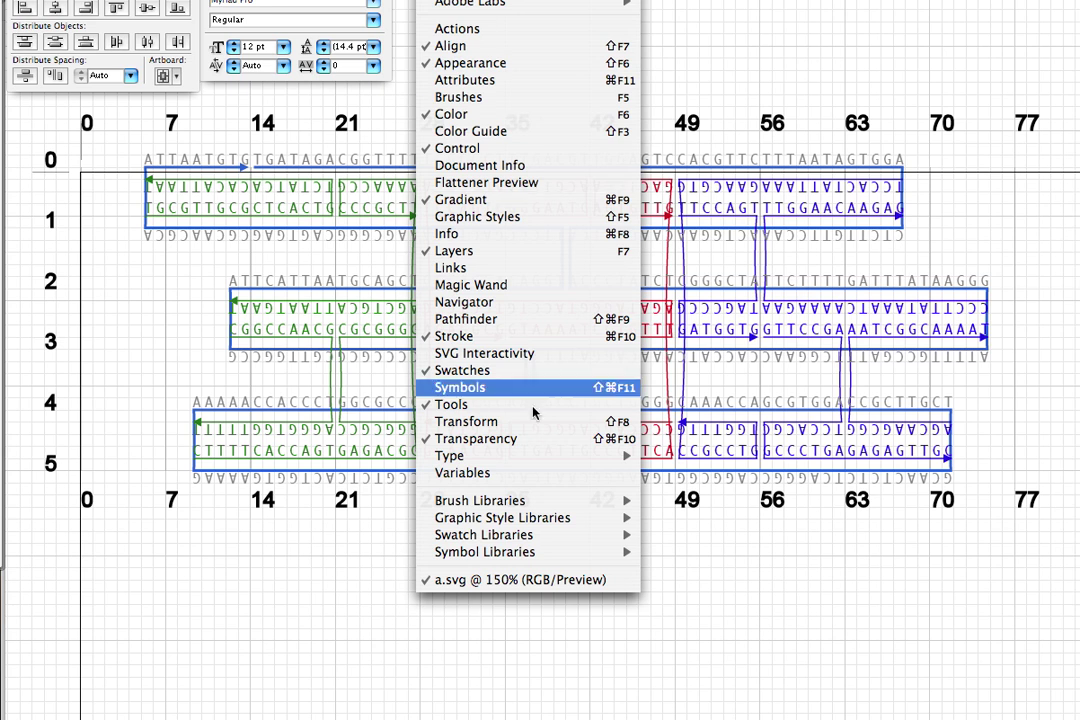
mouse_move(395, 1)
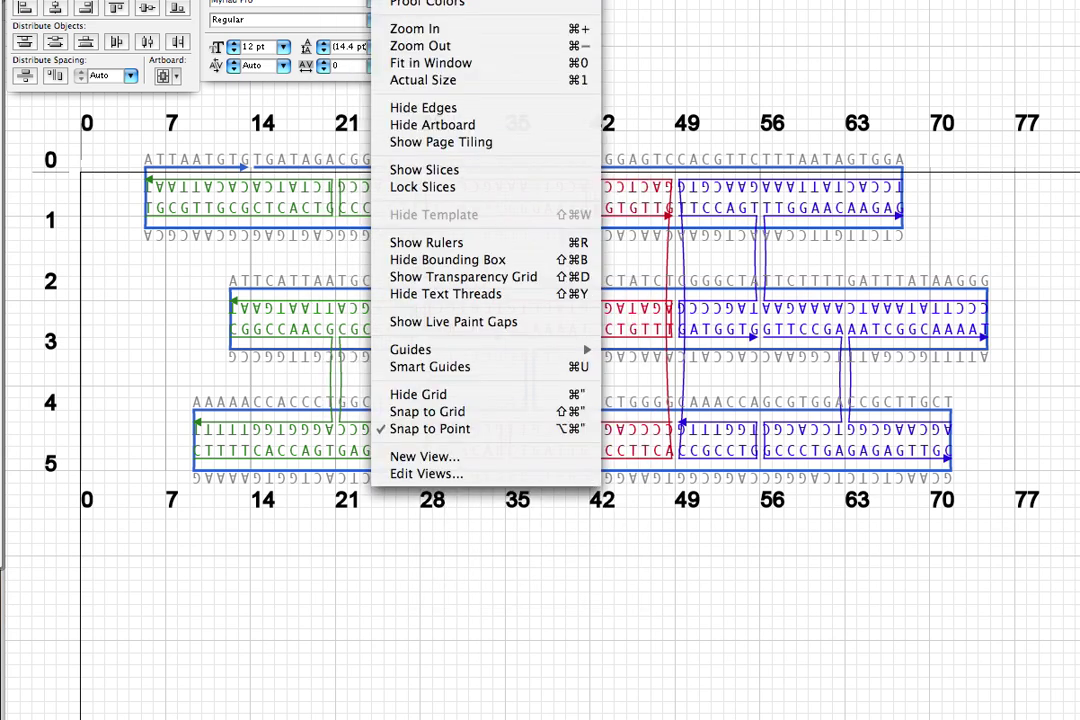
left_click(455, 125)
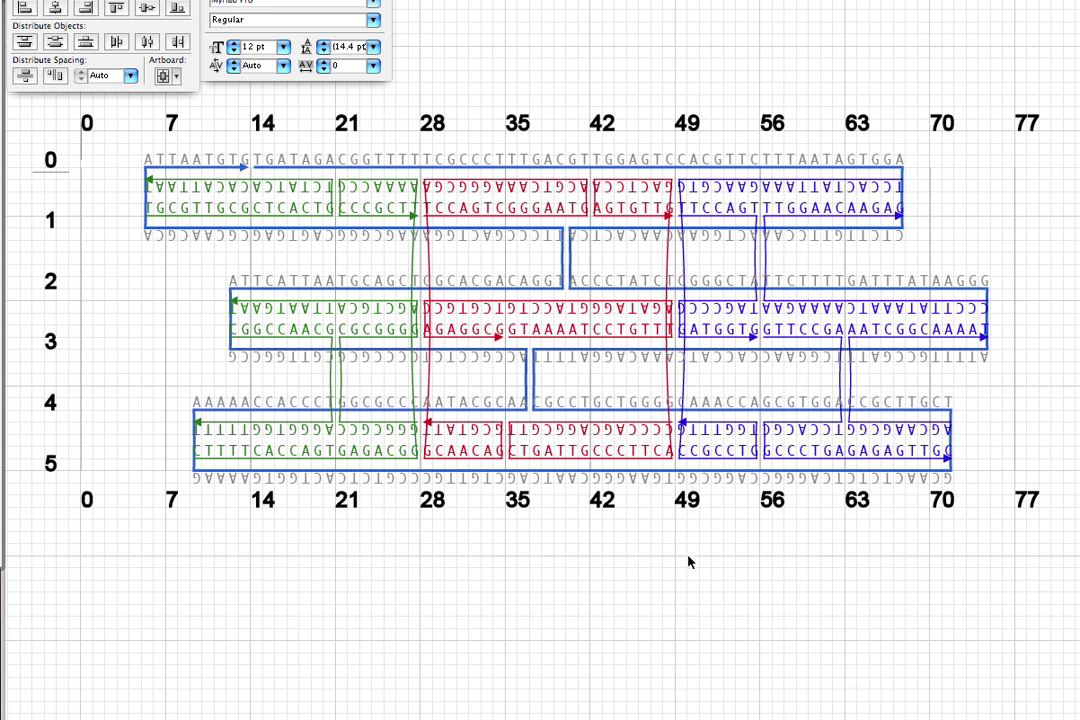
key("super+minus")
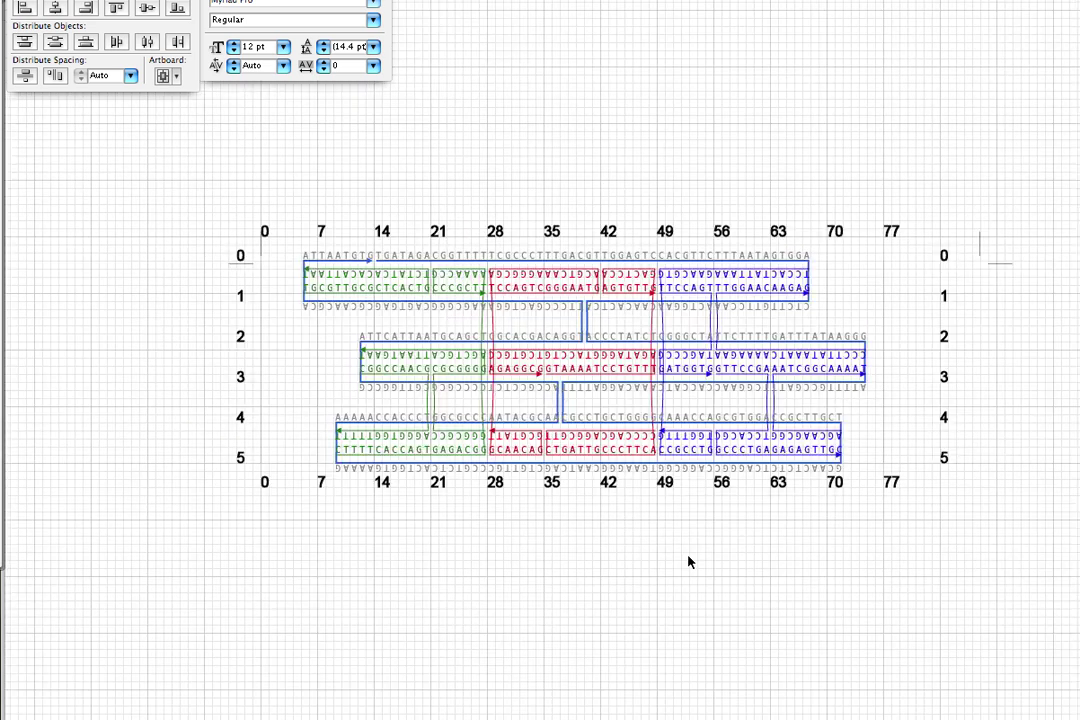
key("super+apostrophe")
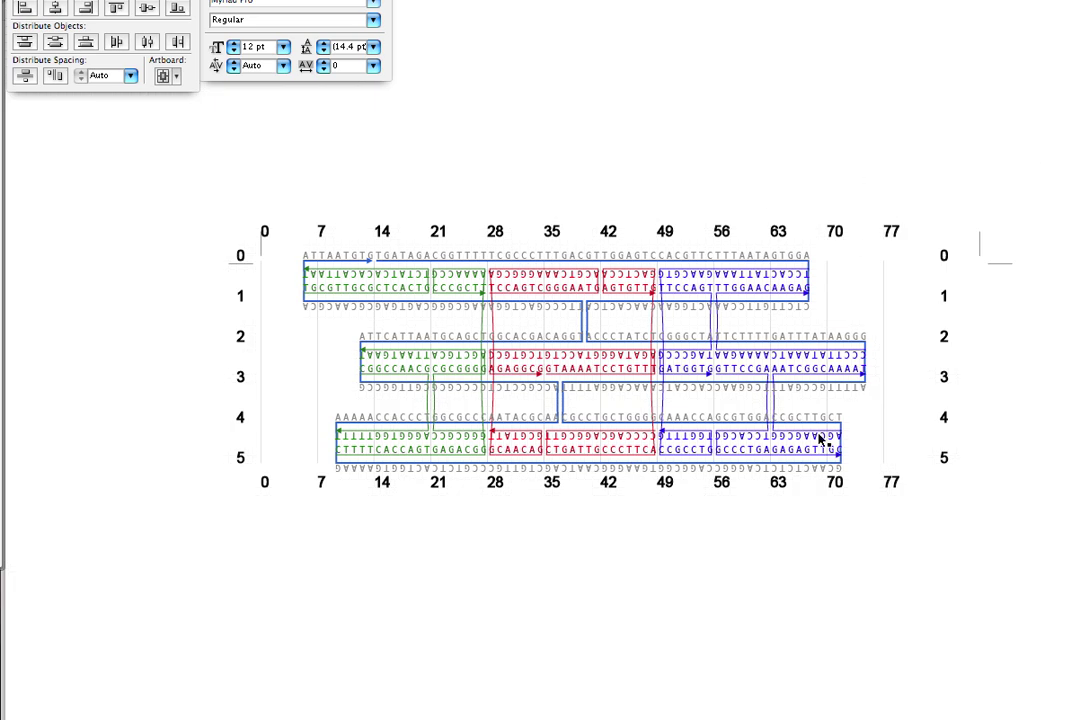
Examine the strand sequences and the slice diagrams for base positions 0 and 63, and close the drawing
scroll(850, 360, "down", 3)
scroll(981, 439, "down", 3)
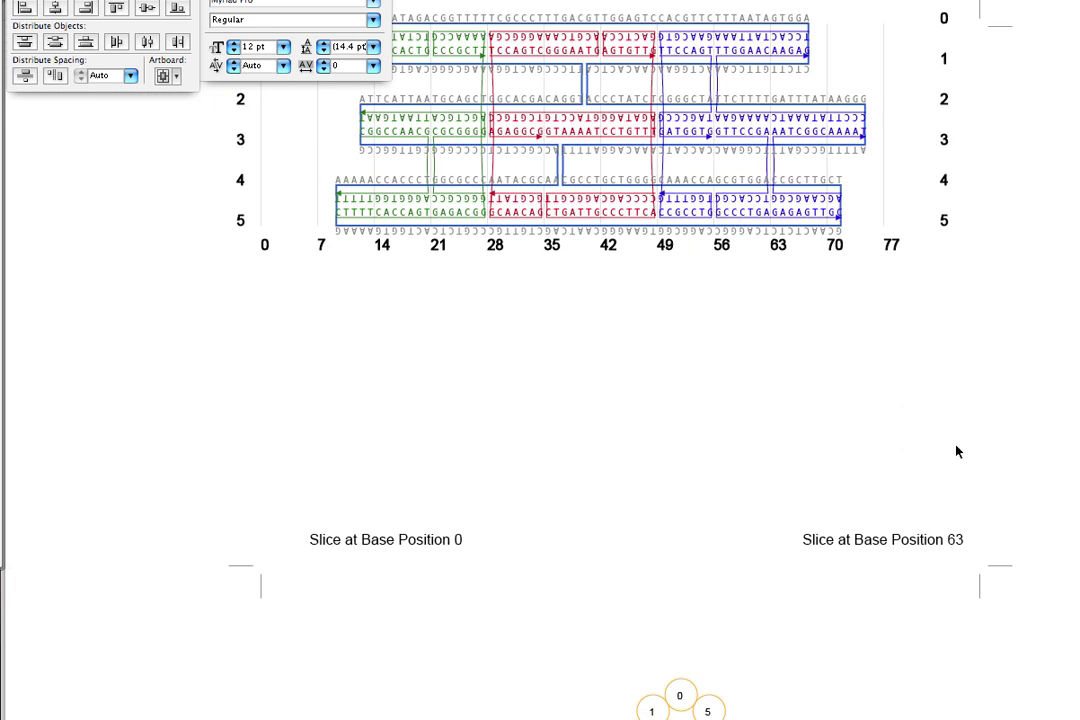
scroll(706, 265, "up", 3)
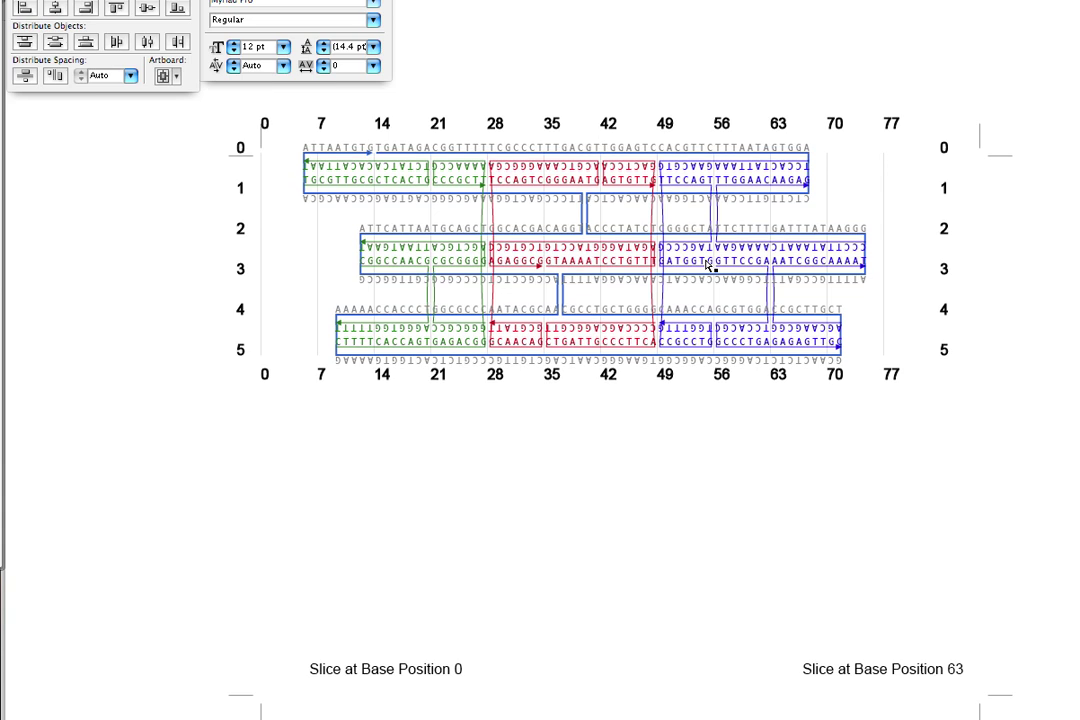
key("super+equal")
key("super+equal")
scroll(710, 262, "up", 12)
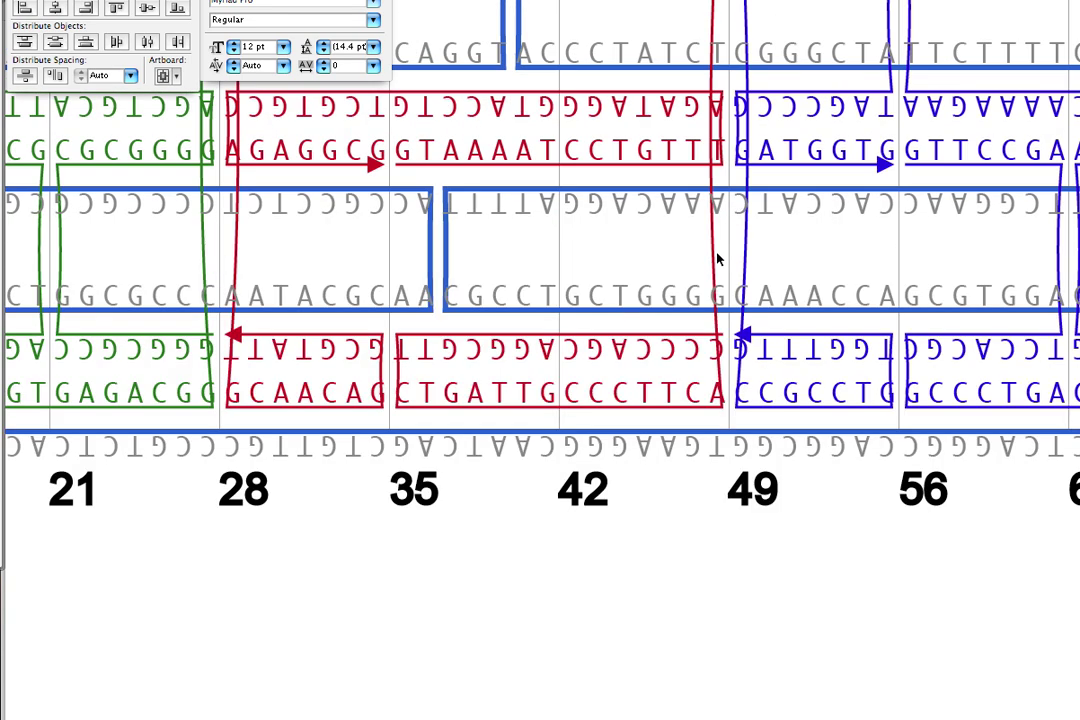
key("super+minus")
key("super+minus")
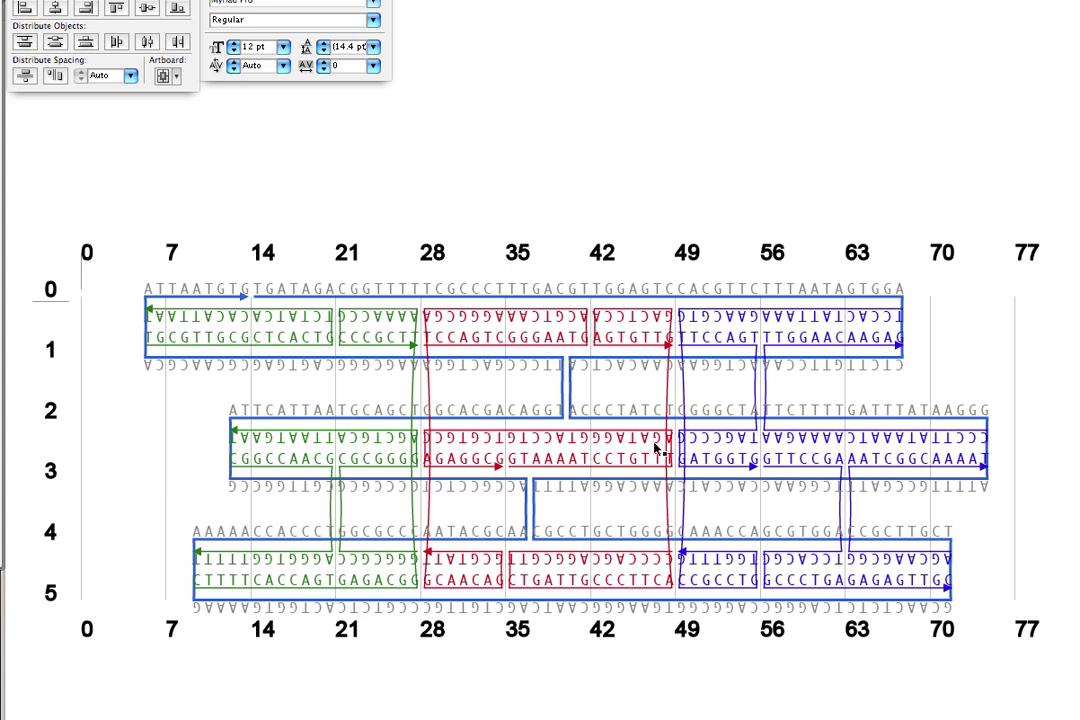
key("super+minus")
key("super+minus")
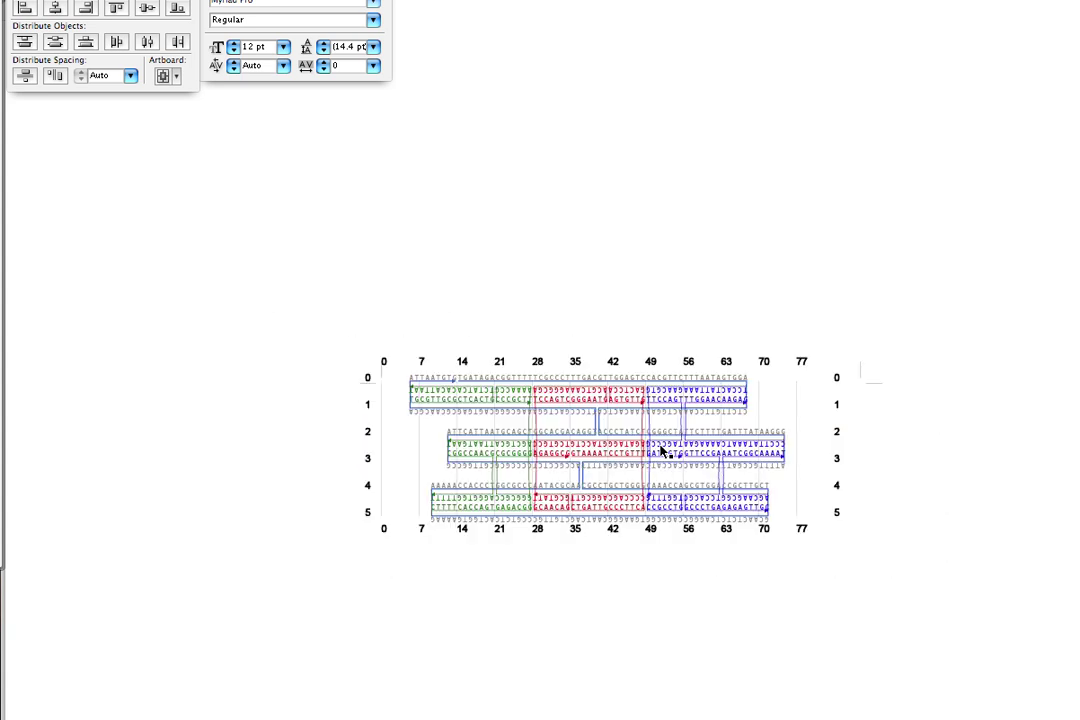
scroll(779, 478, "down", 1)
scroll(779, 478, "down", 5)
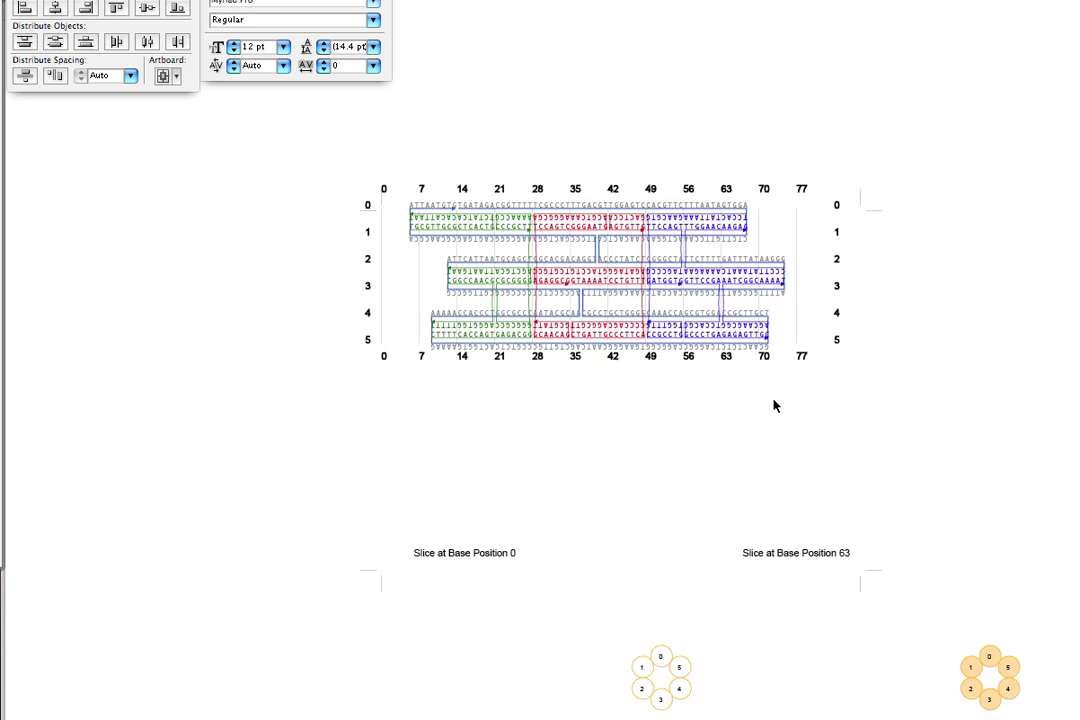
scroll(776, 405, "up", 2)
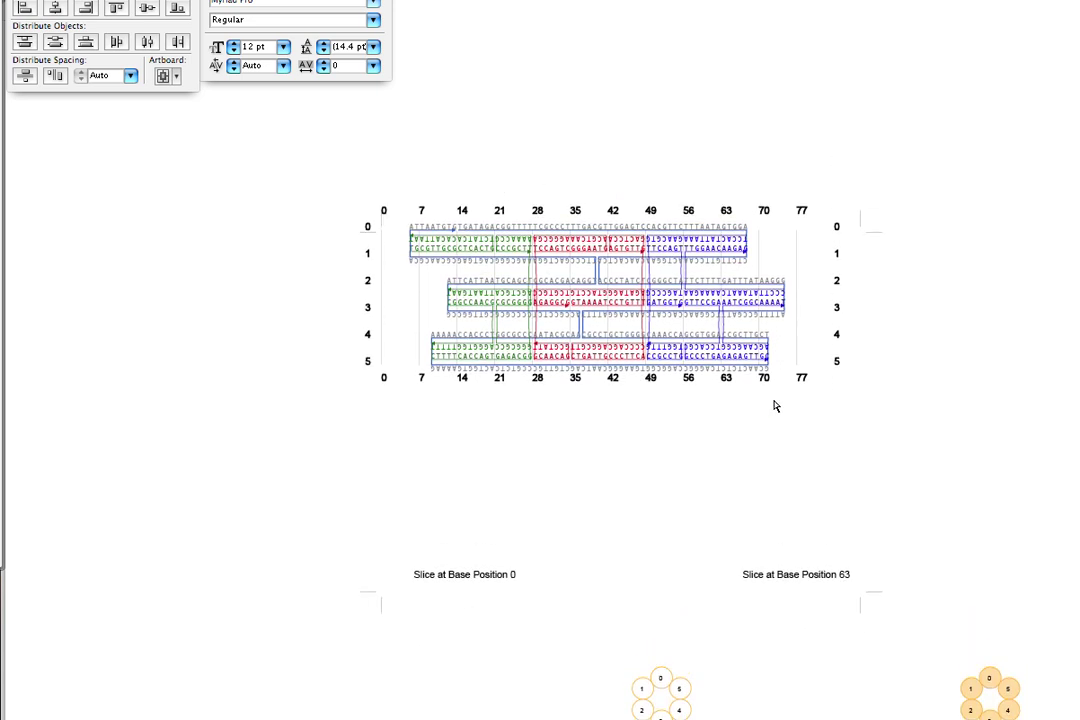
key("super+w")
left_click(834, 84)
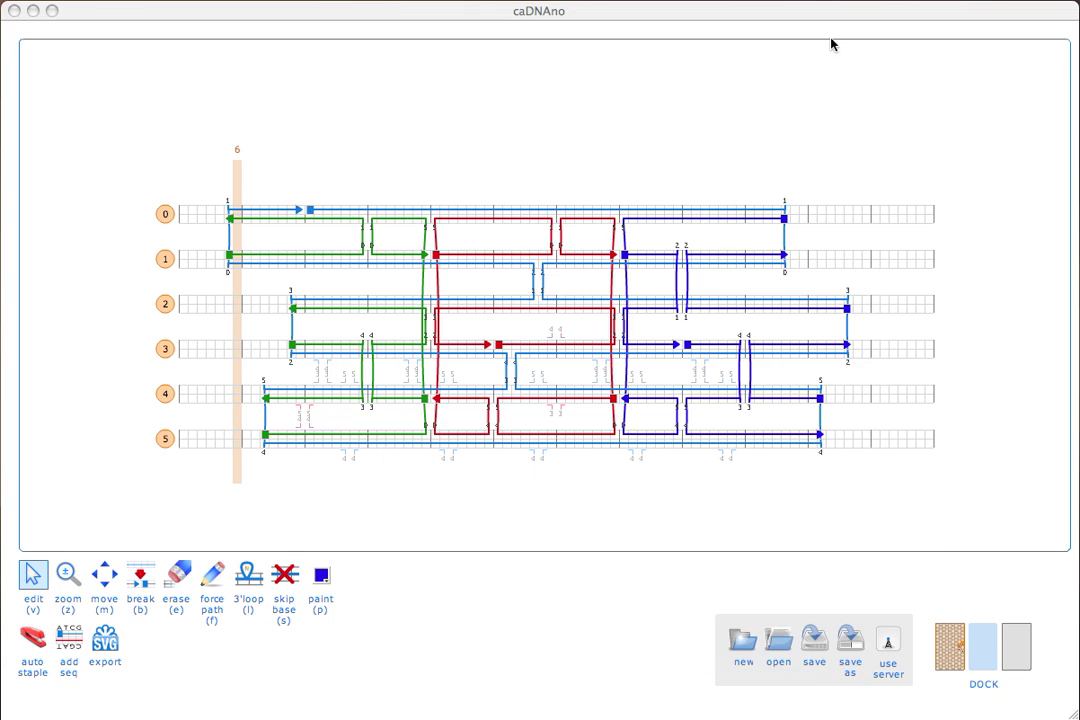
Show the 3D model view in caDNAno and export the helix bundle to the Desktop as a.x3d
left_click(1024, 648)
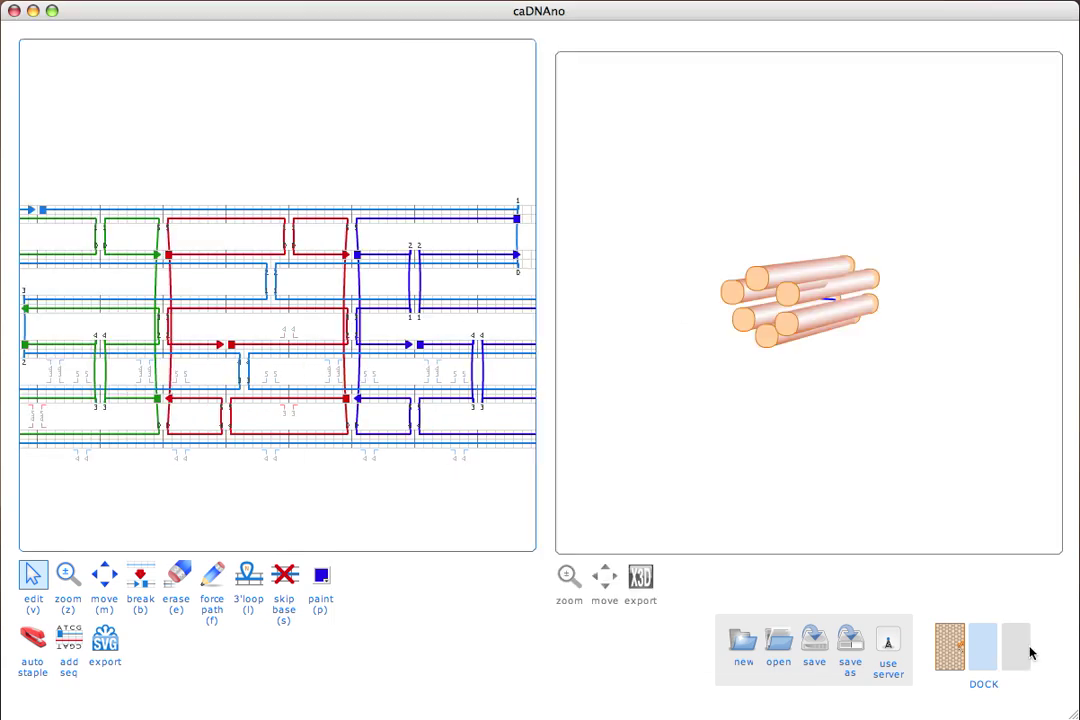
left_click_drag(840, 394, 694, 212)
left_click_drag(712, 526, 658, 586)
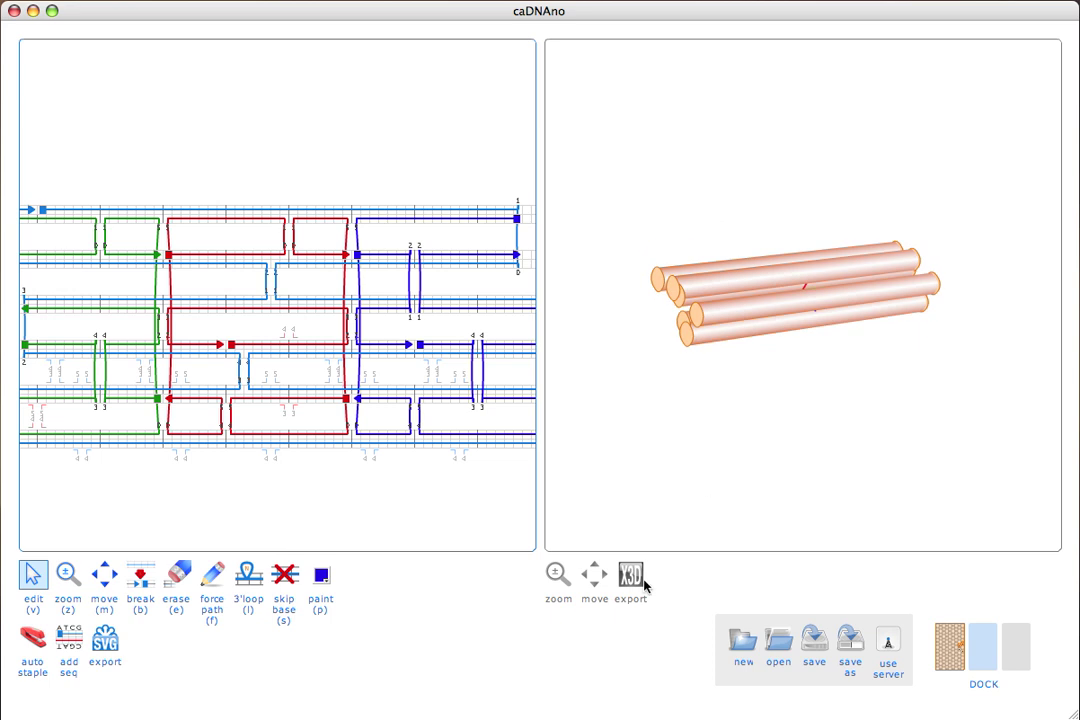
left_click(631, 575)
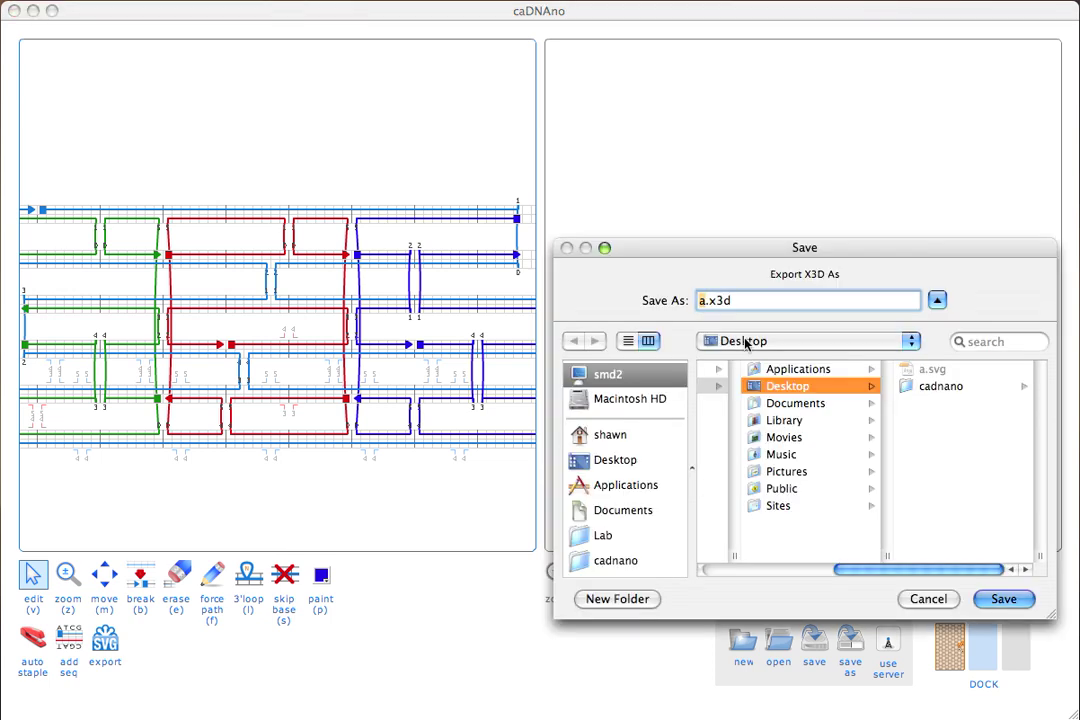
left_click(1003, 598)
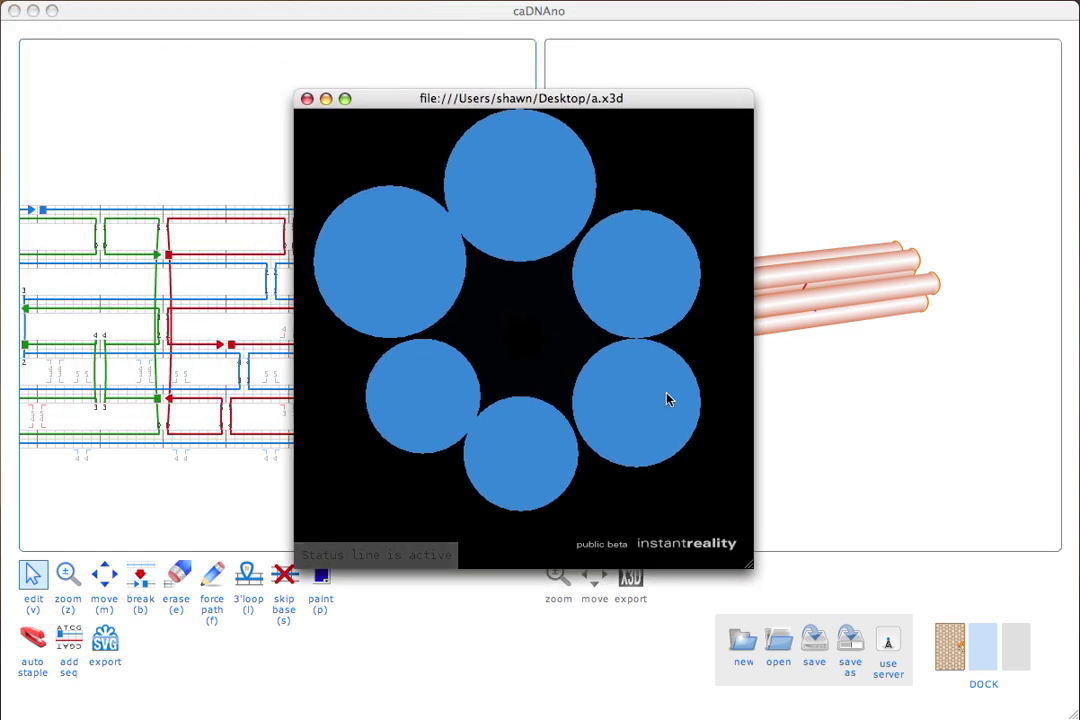
Inspect the exported a.x3d model from several angles in an enlarged viewer window, and close the viewer
right_click_drag(694, 354, 694, 511)
left_click_drag(748, 568, 885, 679)
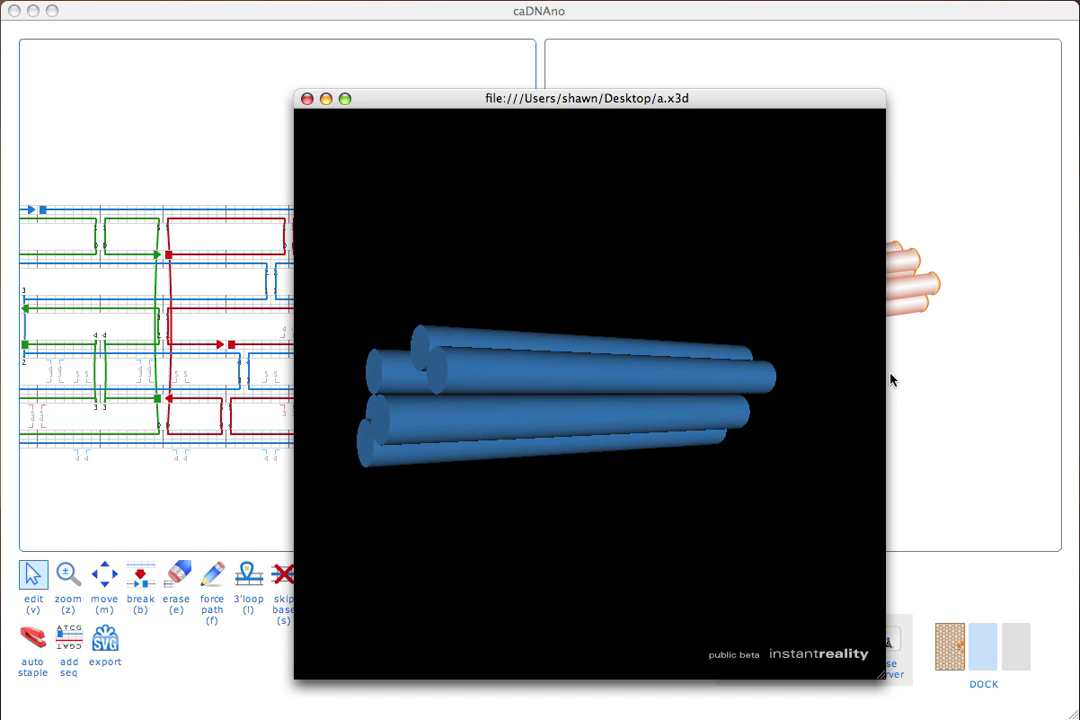
left_click_drag(721, 429, 559, 492)
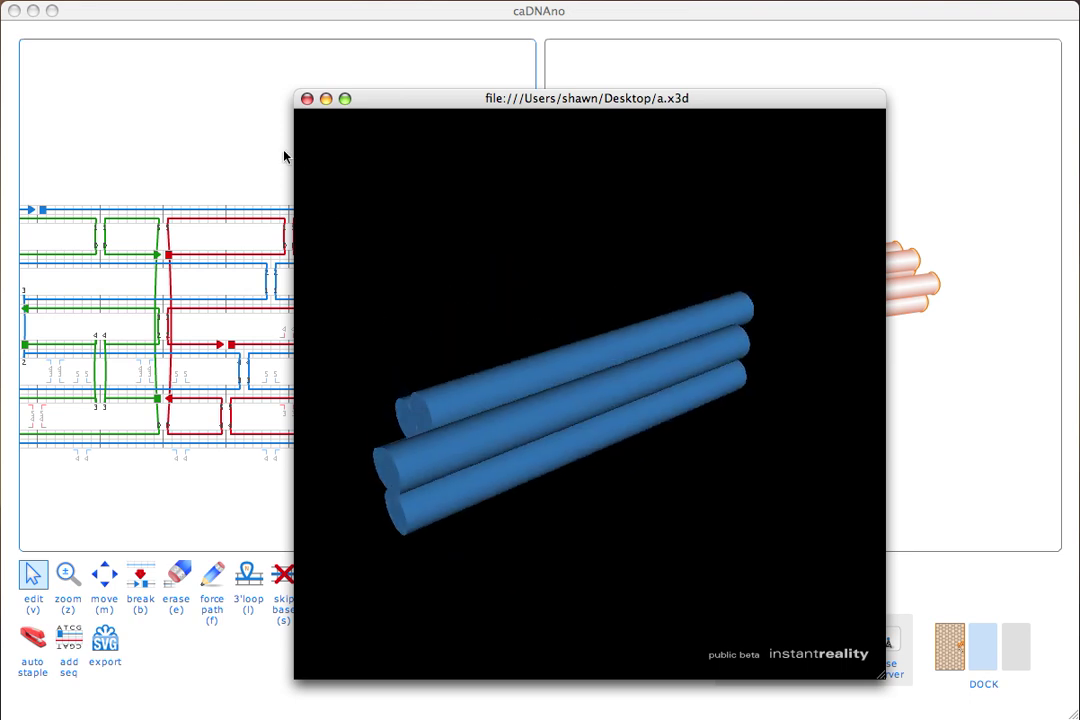
left_click(307, 99)
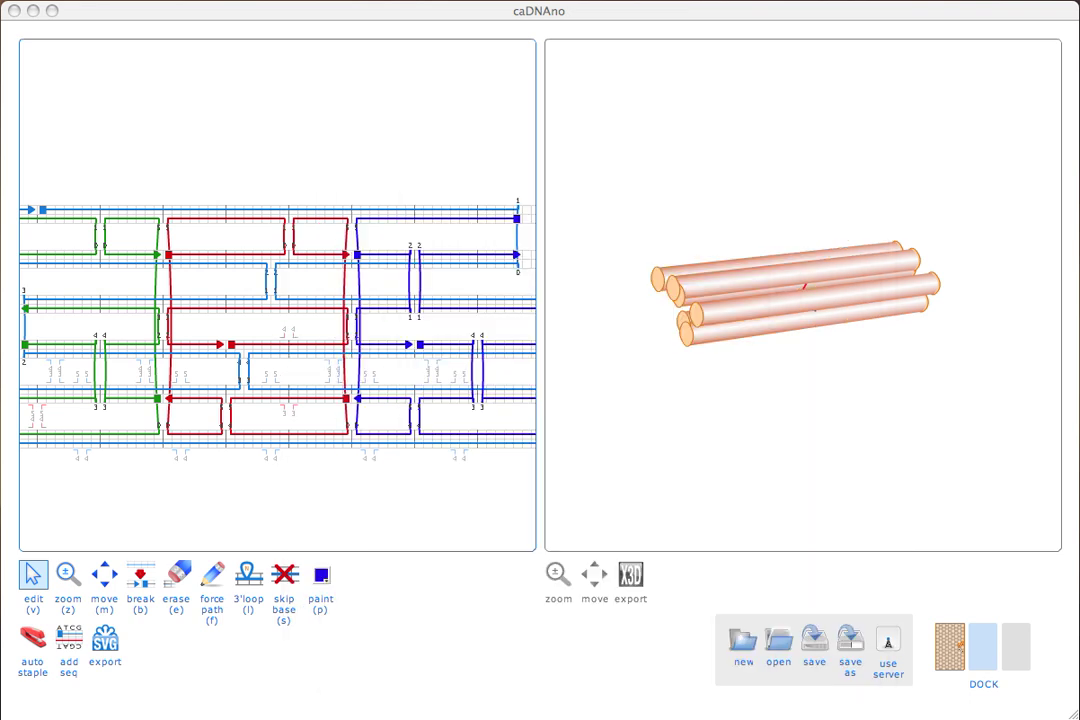
Show the honeycomb lattice slice view again beside the path and 3D views
left_click(952, 641)
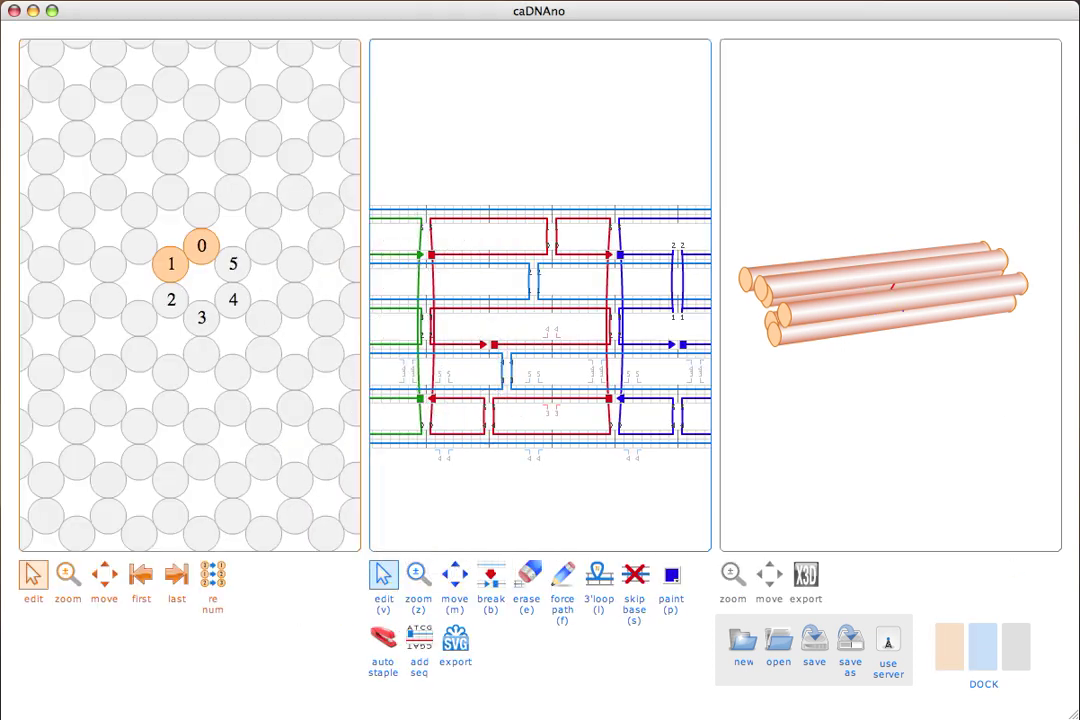